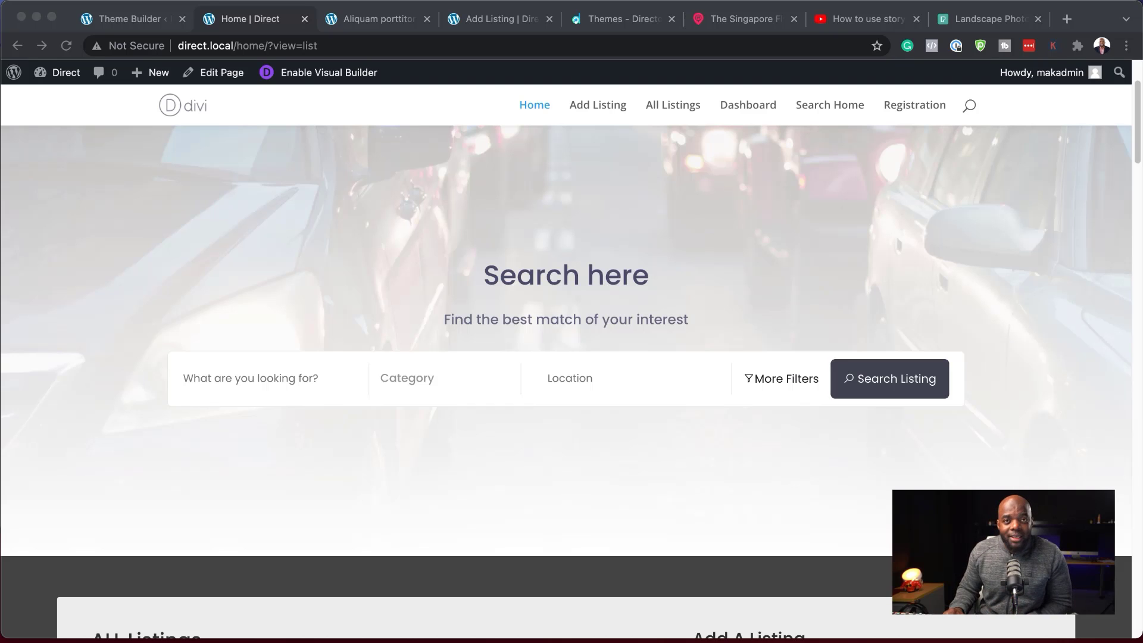
Examine the finished directory home page, including its search section, the car listings and the Add A Listing form.
scroll(566, 381, down, 7)
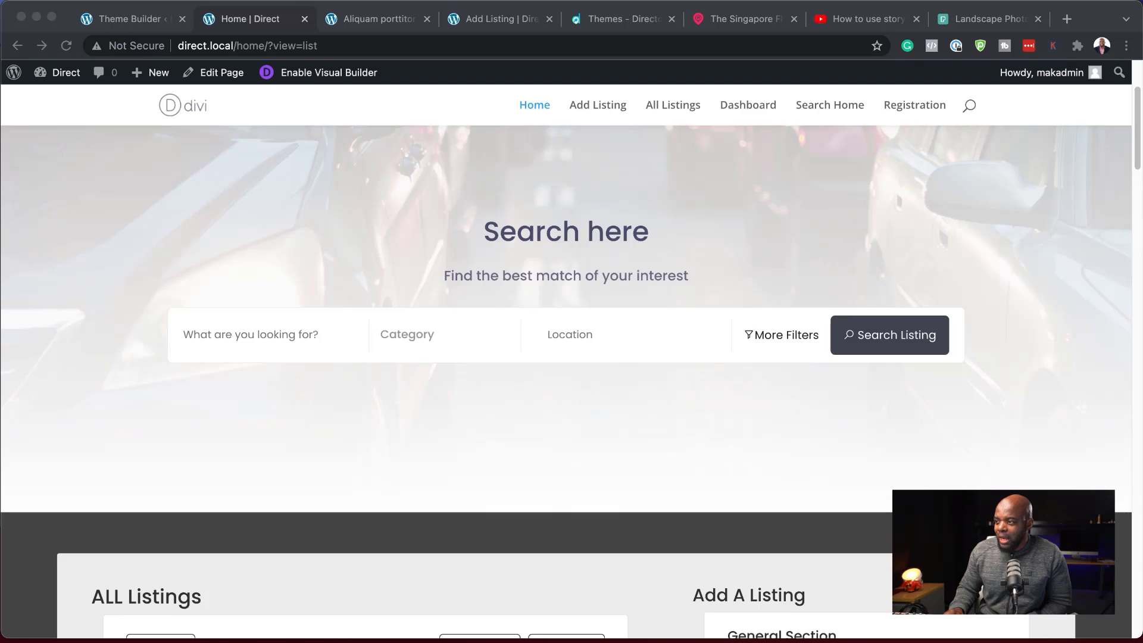
scroll(566, 381, down, 8)
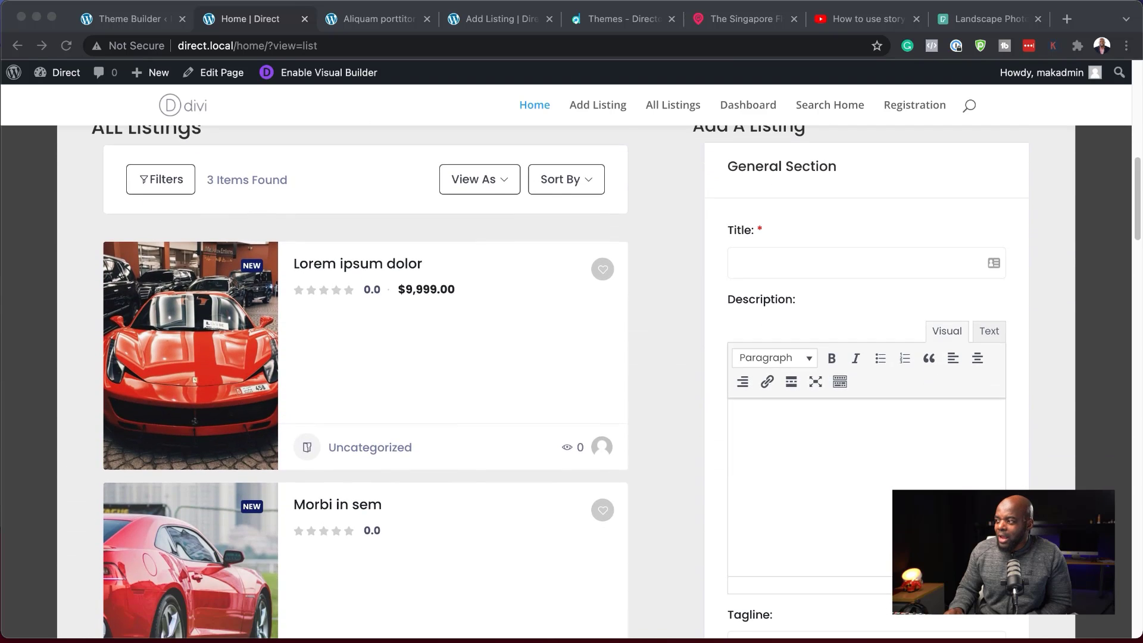
scroll(566, 381, down, 7)
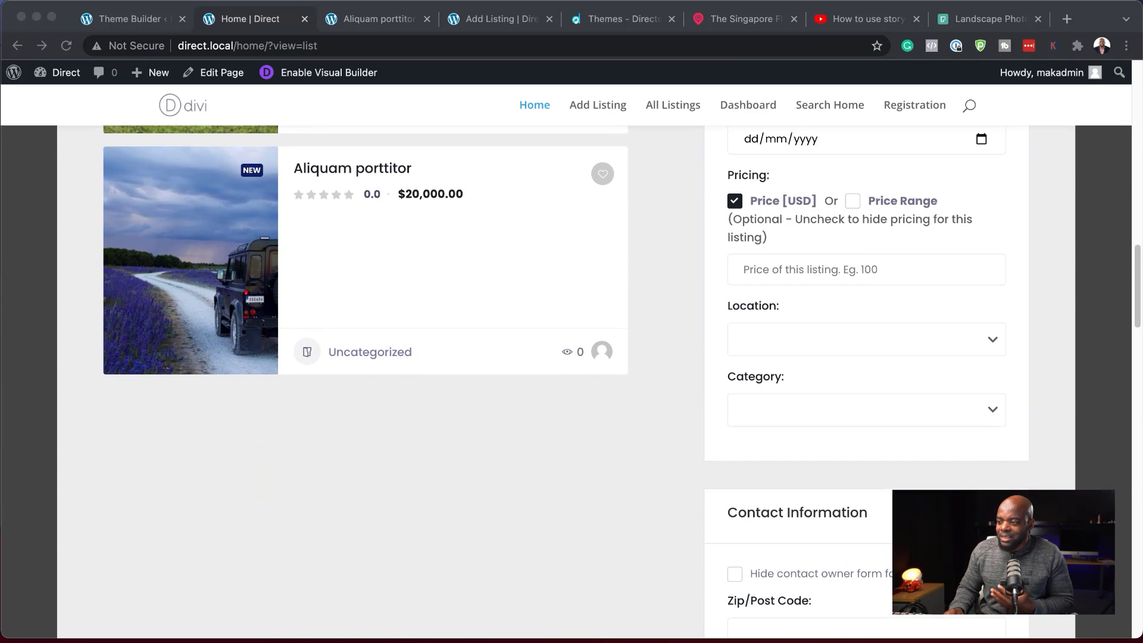
scroll(565, 381, down, 6)
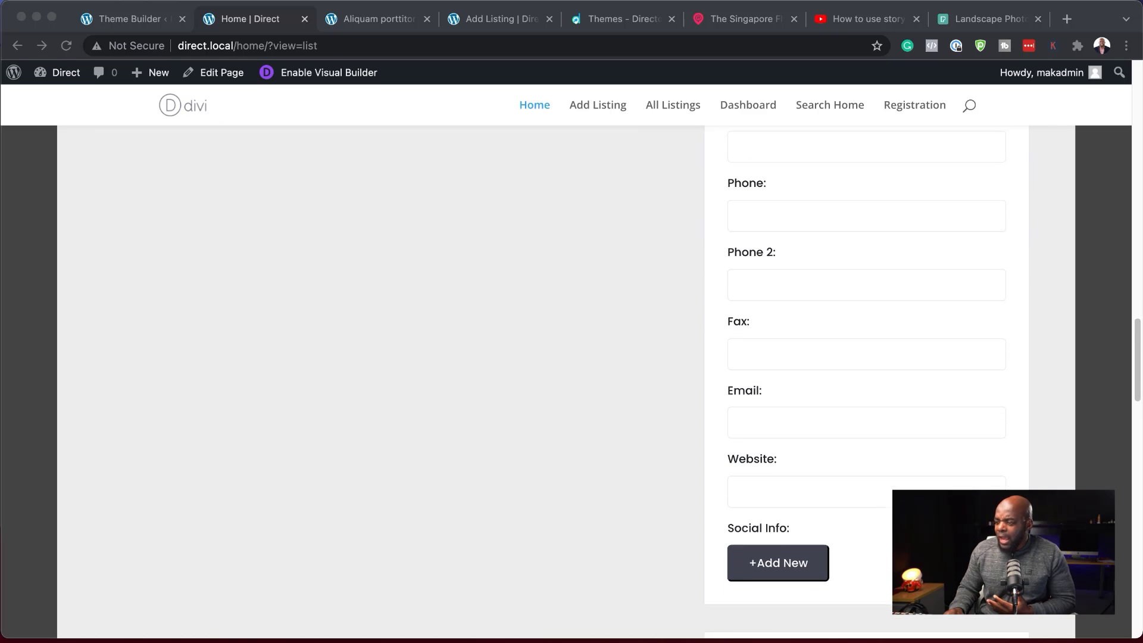
scroll(565, 381, up, 13)
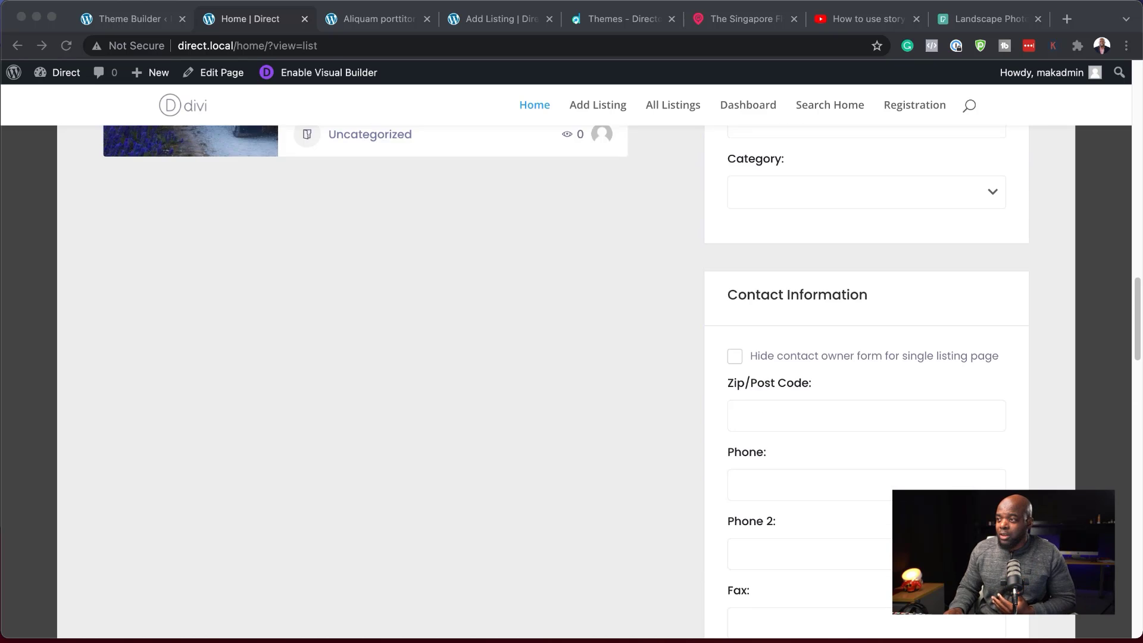
scroll(565, 381, up, 3)
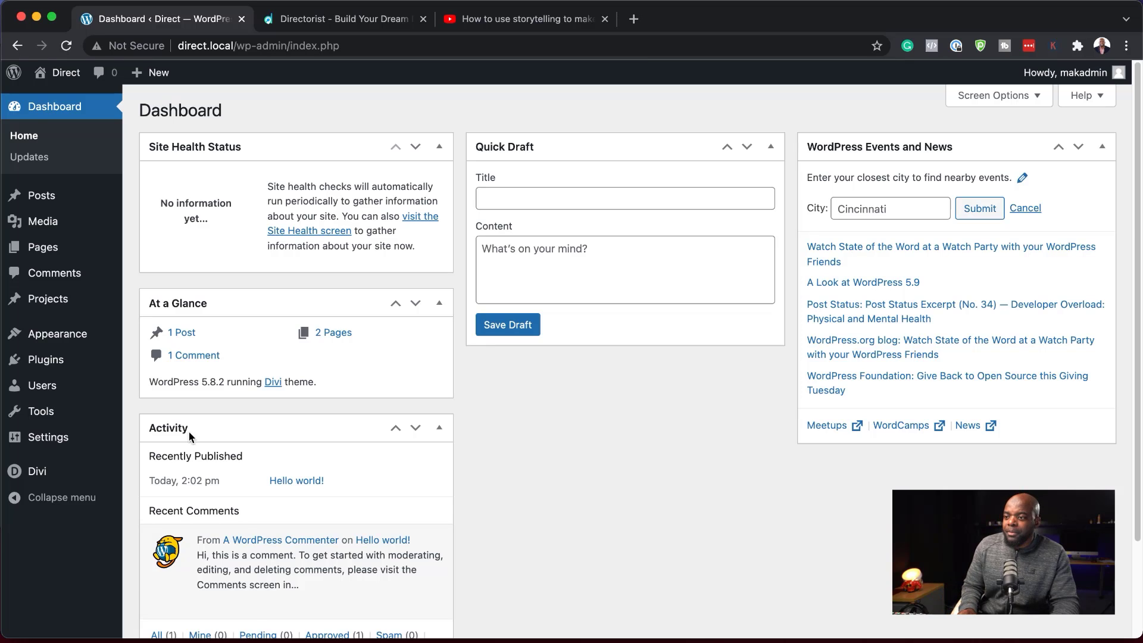
Find the Directorist plugin by searching the plugin directory for "directorist", then install and activate it.
mouse_move(65, 369)
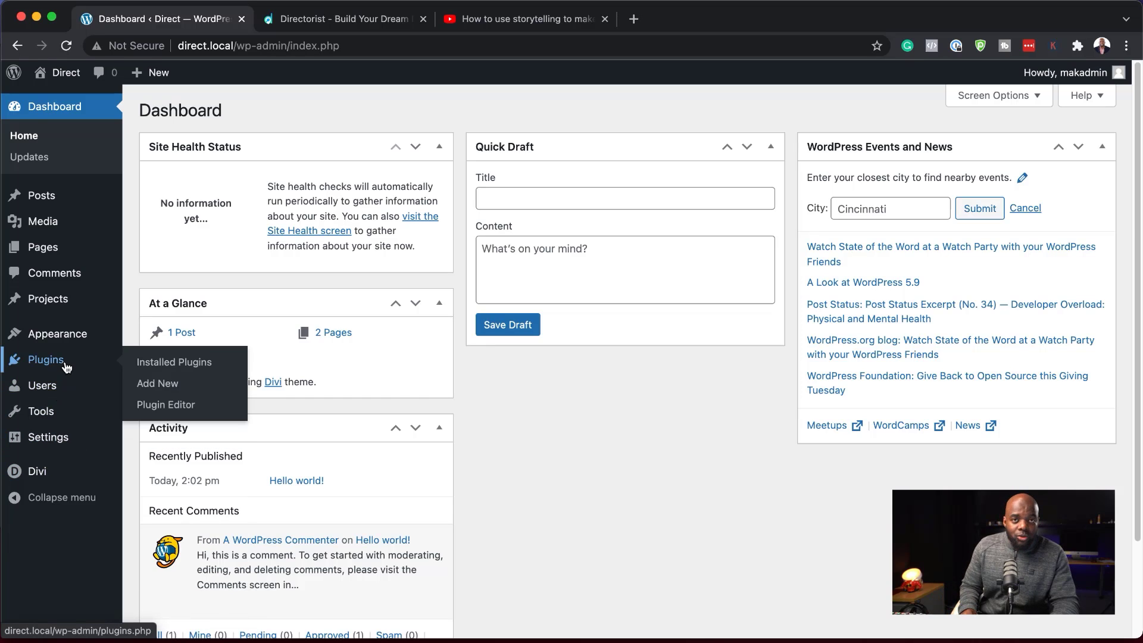
click(157, 383)
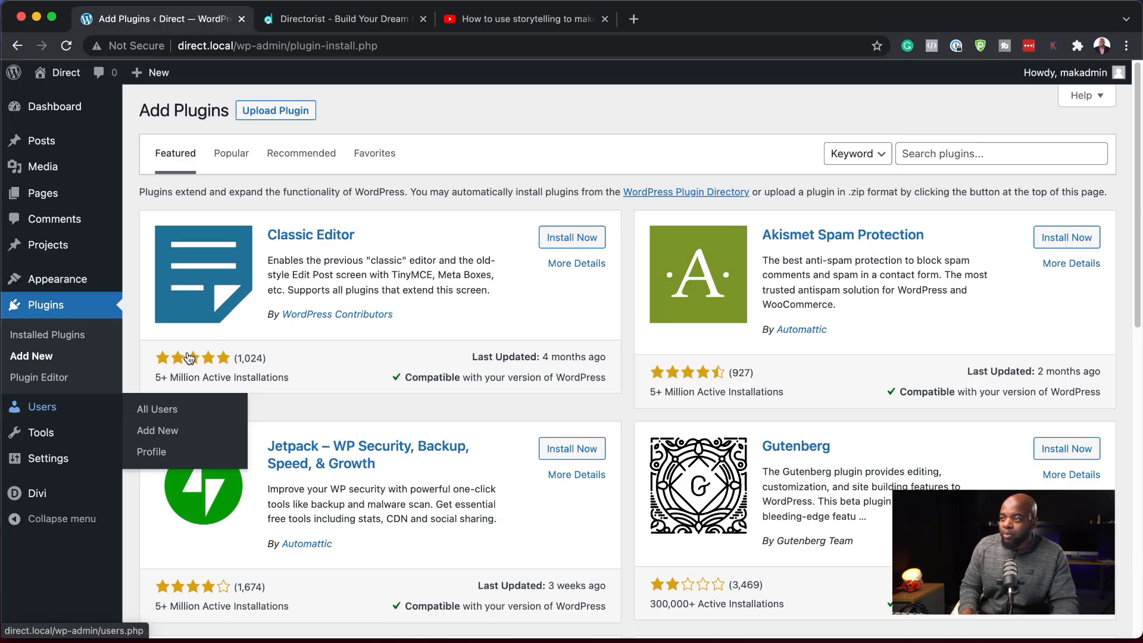
click(955, 153)
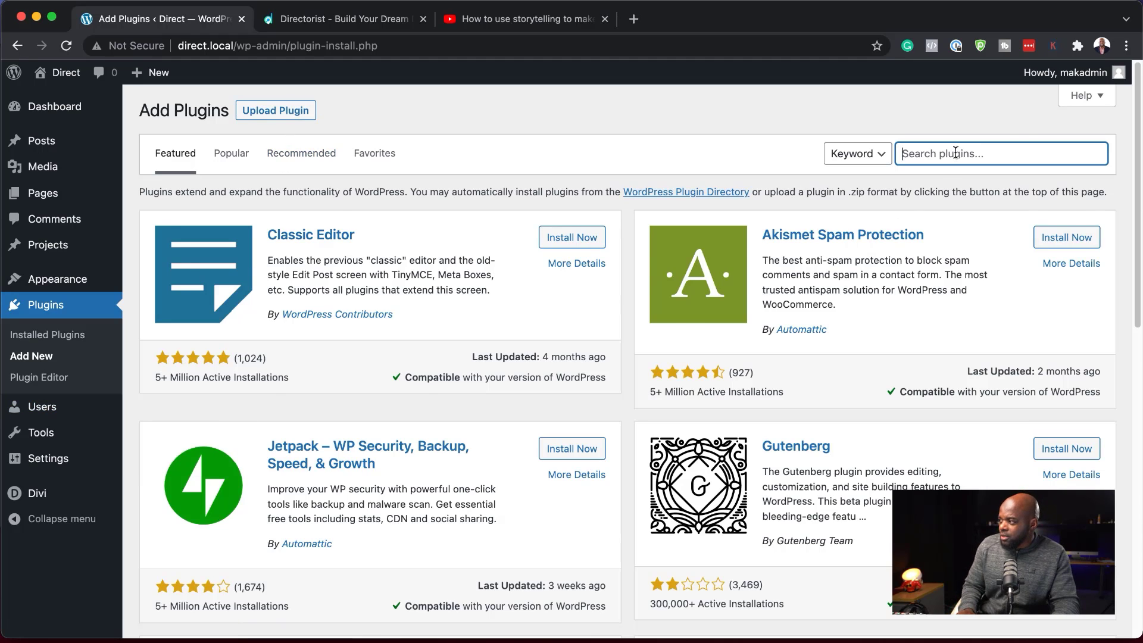
text(directorist)
click(590, 241)
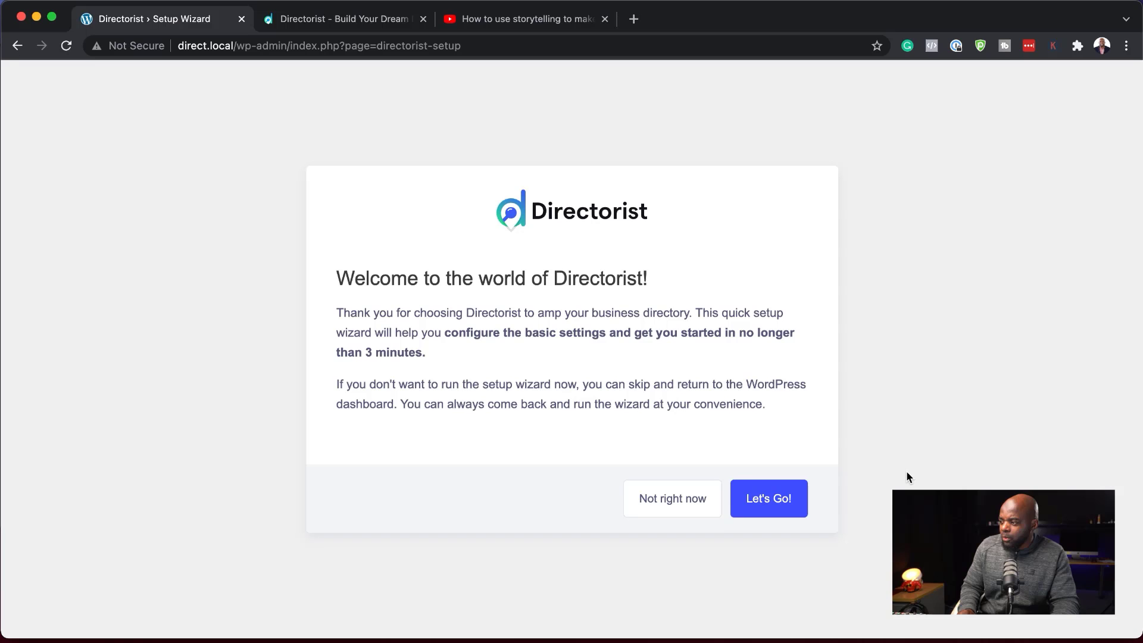
Start the Directorist setup wizard and accept the default selection of recommended pages.
click(768, 500)
scroll(870, 477, down, 2)
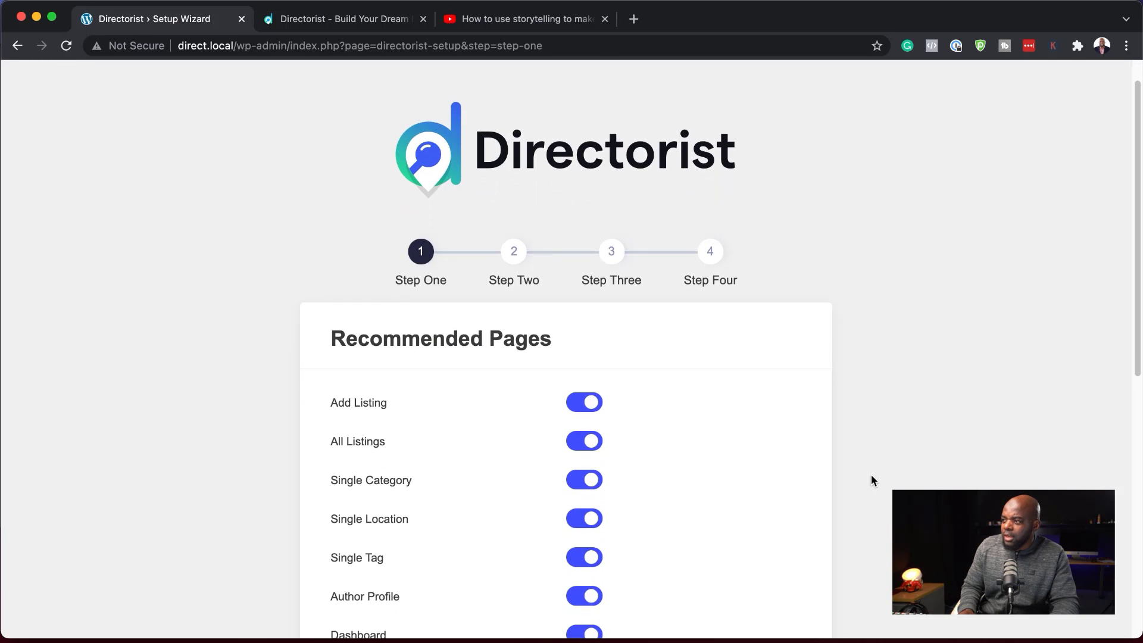
scroll(870, 475, down, 1)
scroll(874, 468, down, 5)
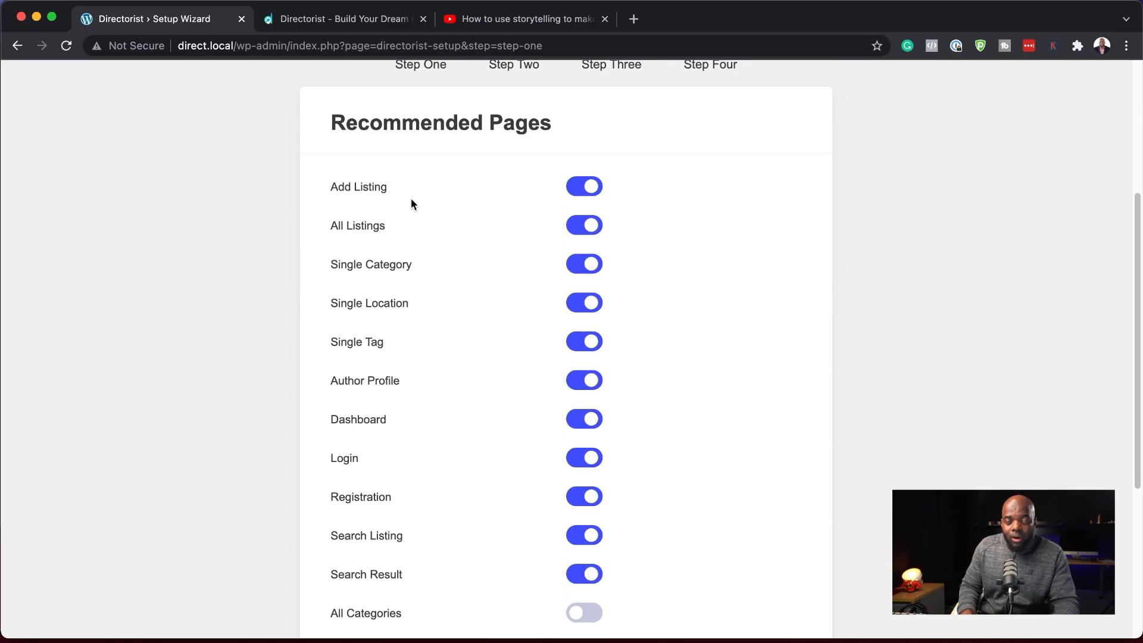
scroll(723, 405, down, 1)
scroll(723, 403, down, 4)
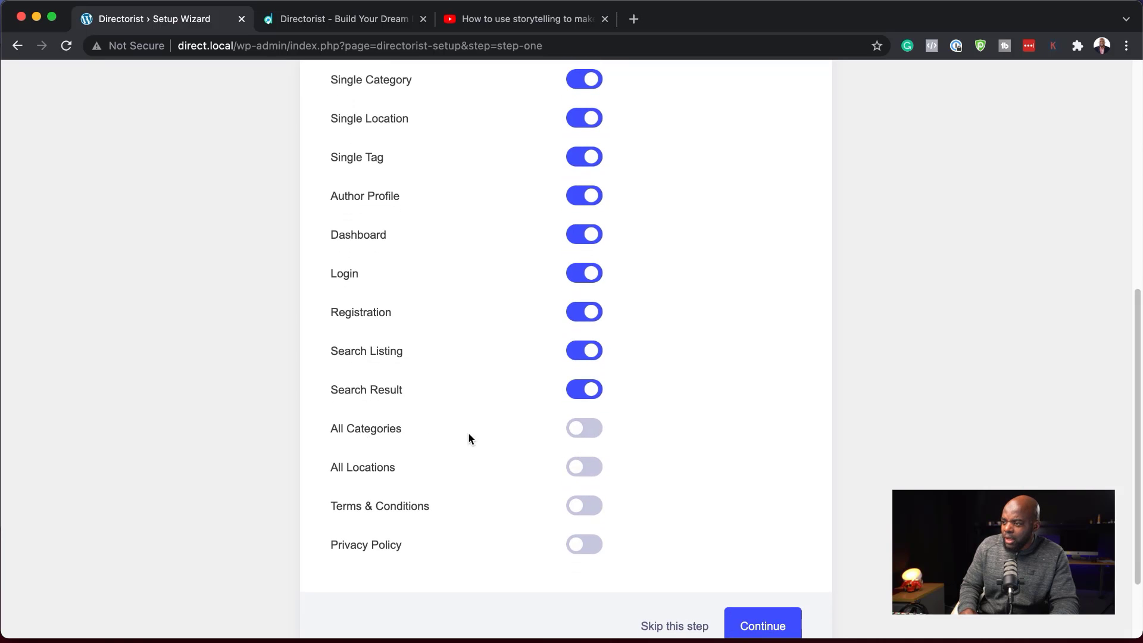
scroll(790, 515, down, 3)
click(773, 535)
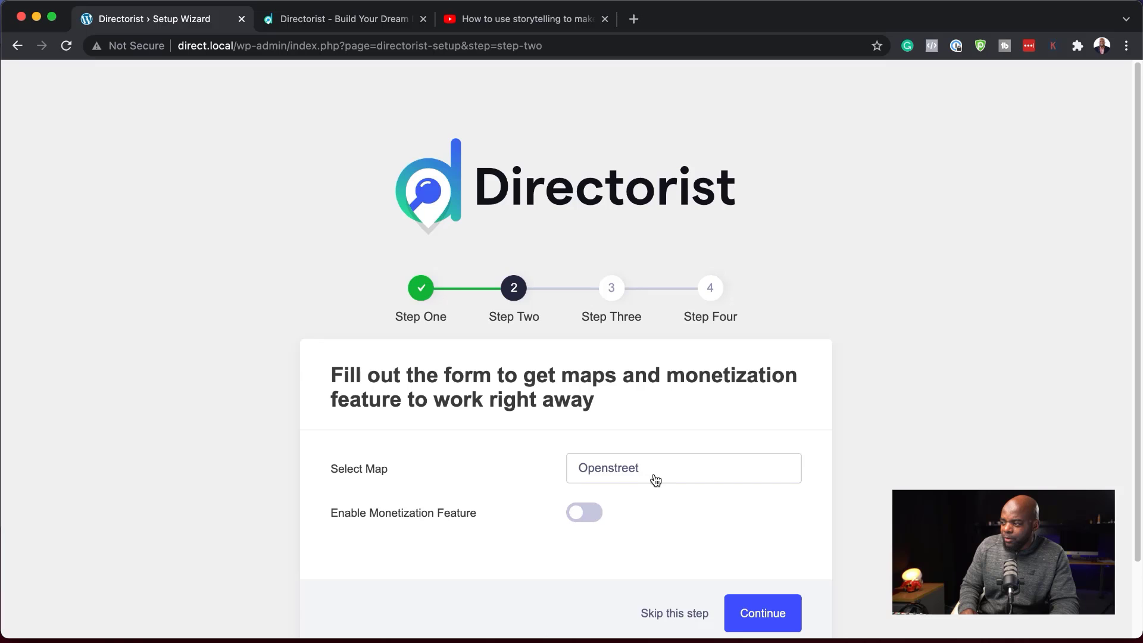
Keep Openstreet as the map with monetization disabled and complete step two of the setup wizard.
click(612, 470)
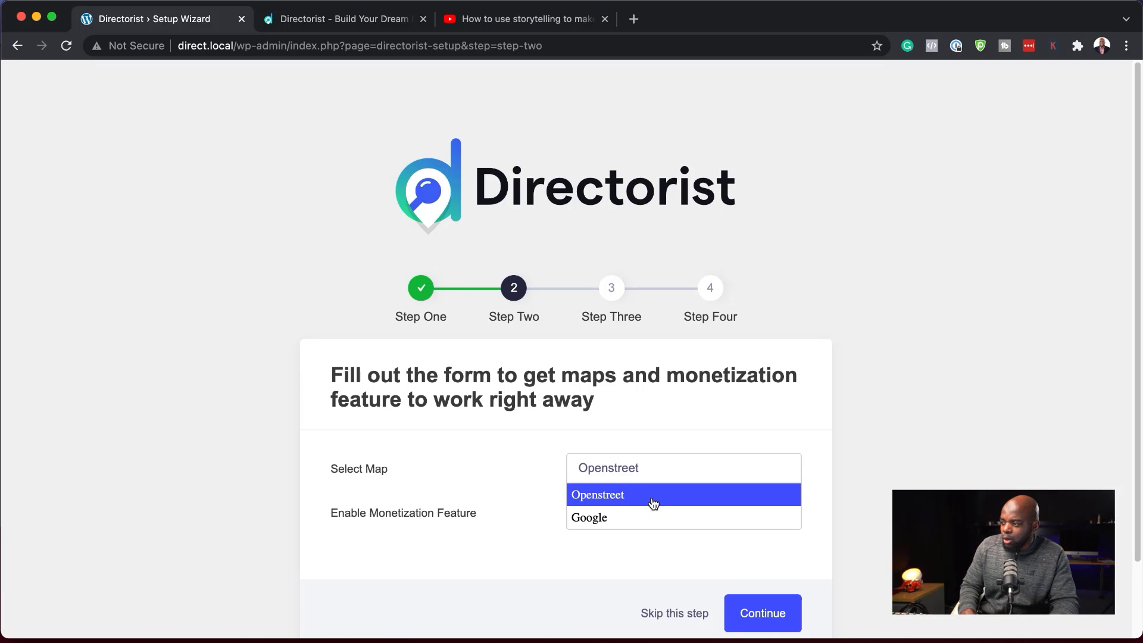
click(538, 478)
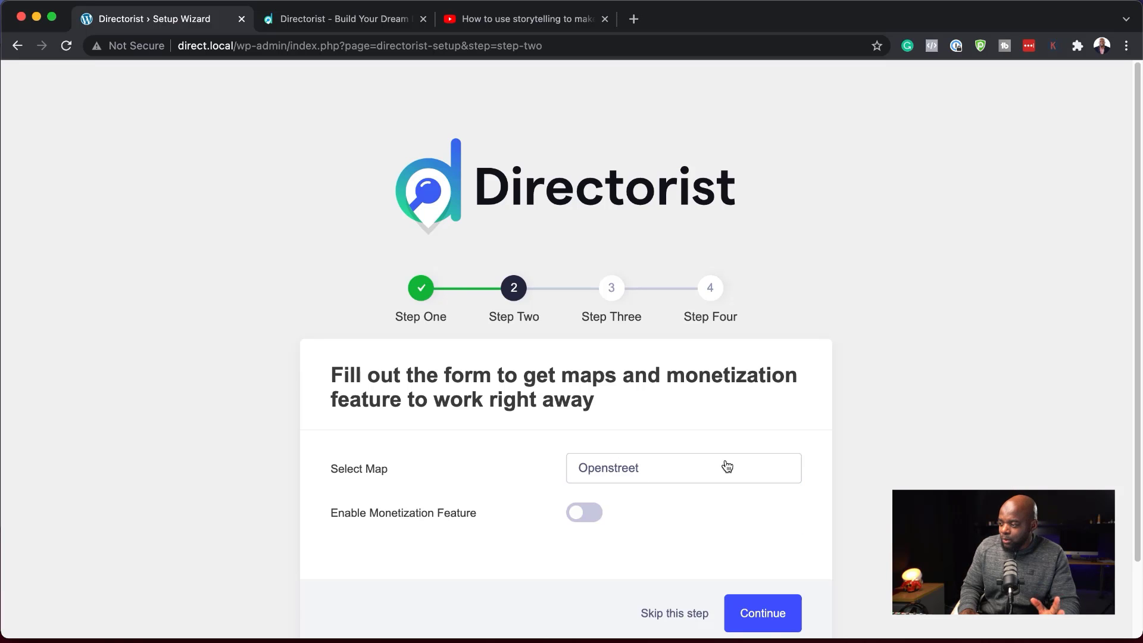
click(742, 615)
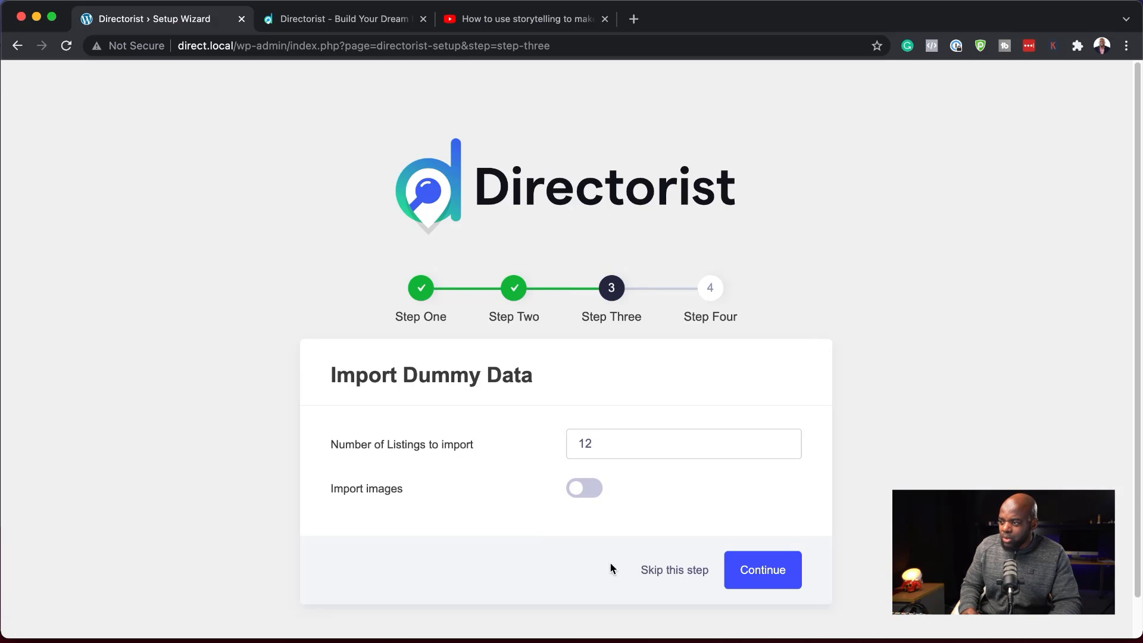
Skip the dummy data import and finish the wizard by going to the Directorist dashboard.
click(674, 573)
scroll(802, 498, down, 2)
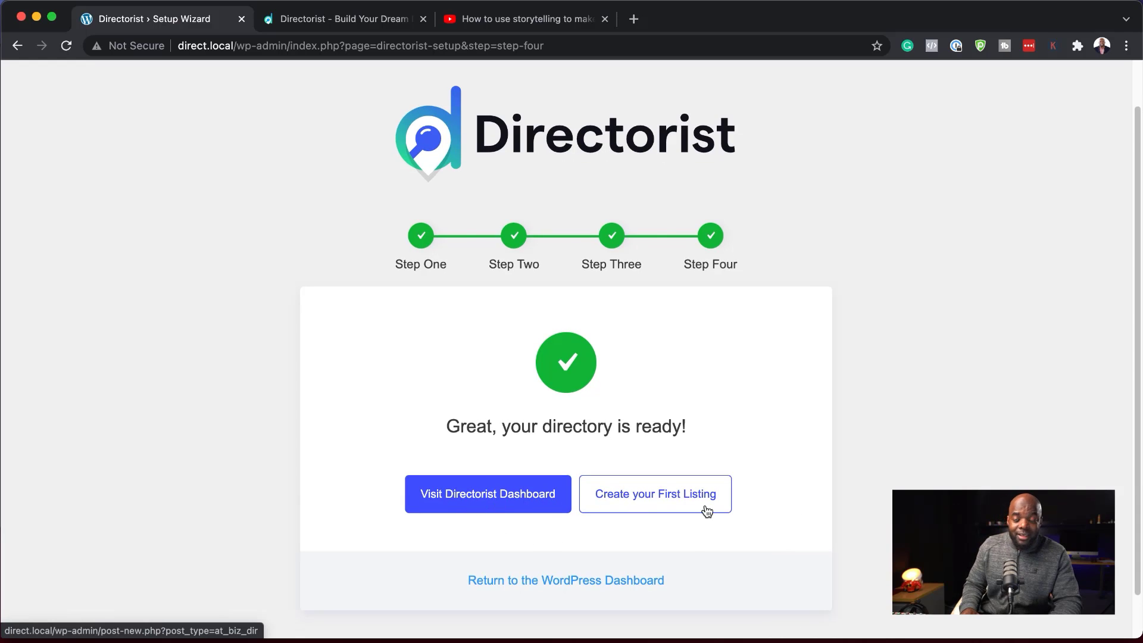
click(497, 499)
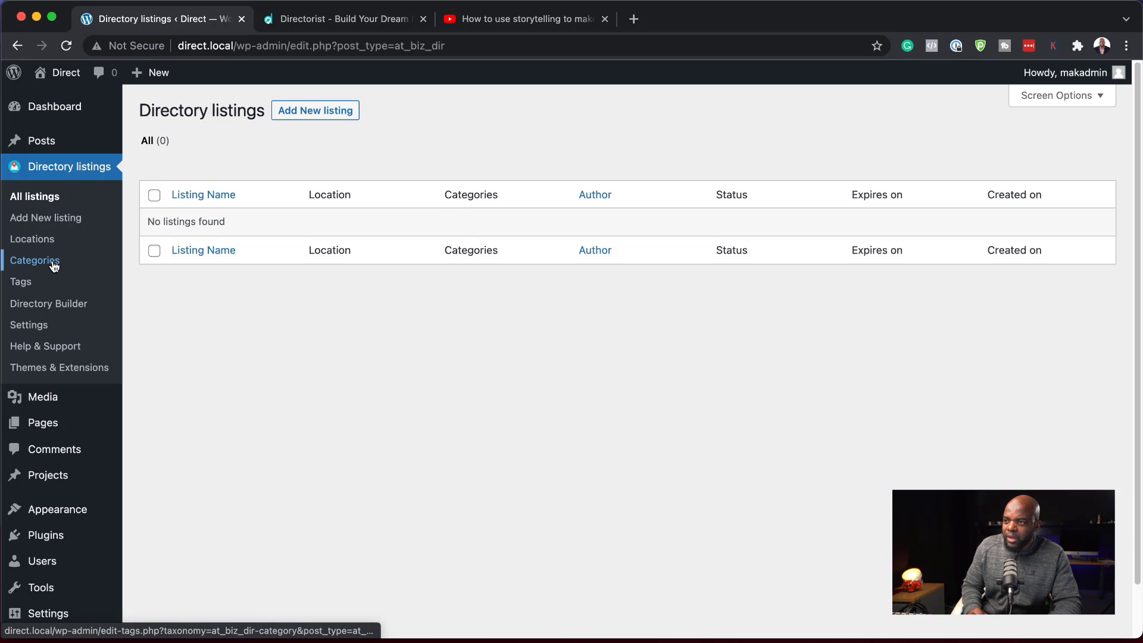
Look over the directory's new listing form, the Locations page and the Categories page.
click(59, 219)
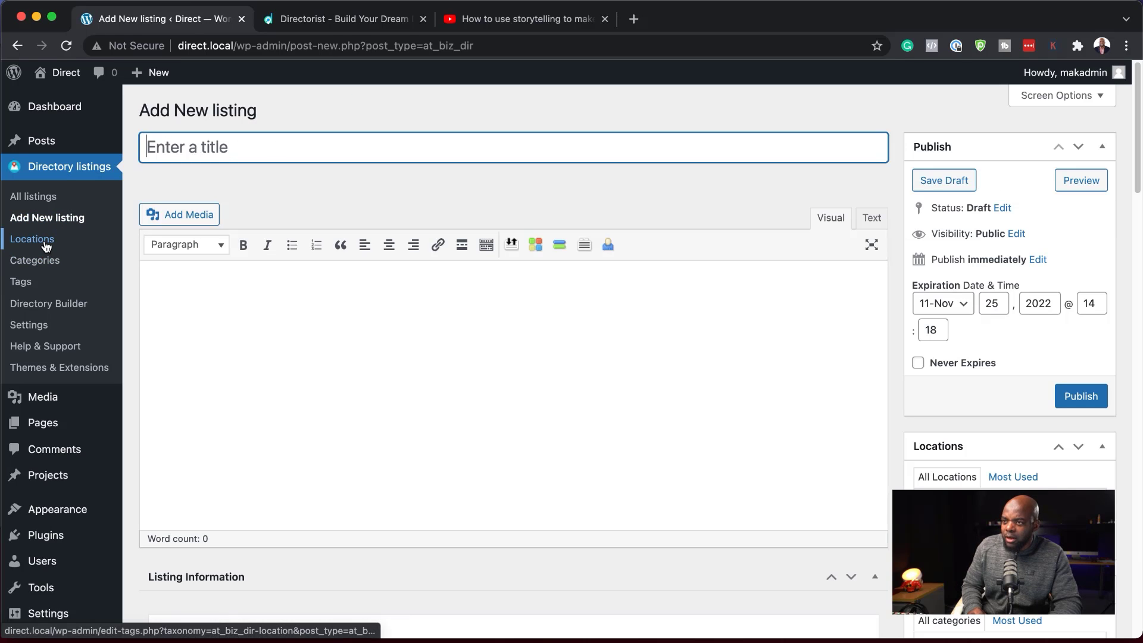
click(45, 246)
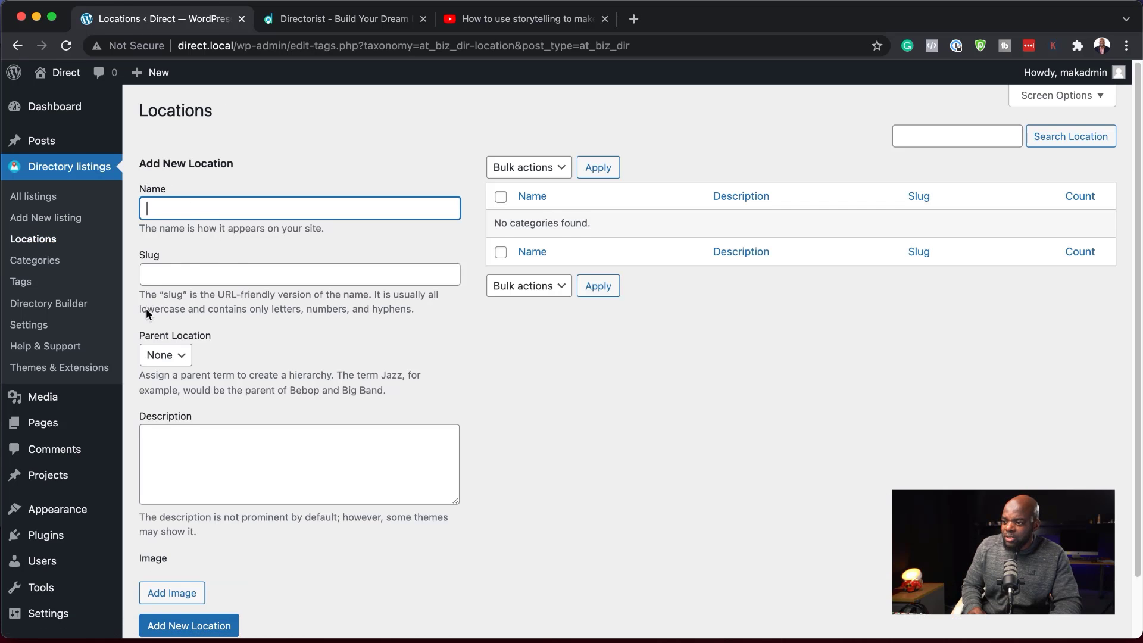
scroll(286, 351, down, 2)
scroll(280, 345, up, 2)
click(56, 261)
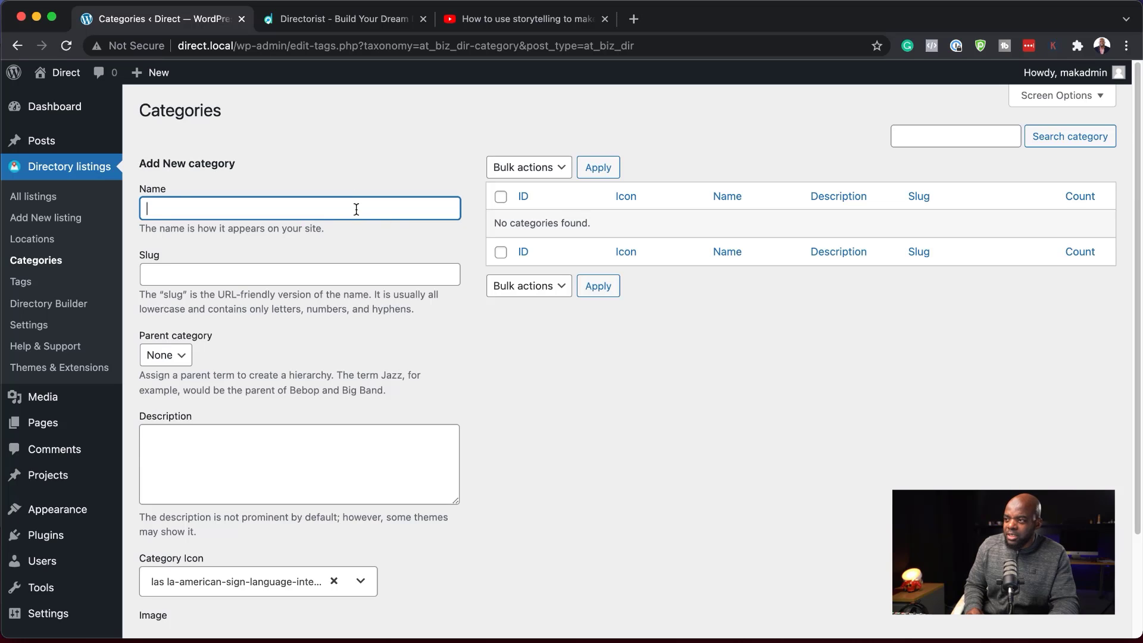
In the Directory Builder's add listing form, insert a custom Date field between Tagline and Pricing in the General Section.
click(80, 304)
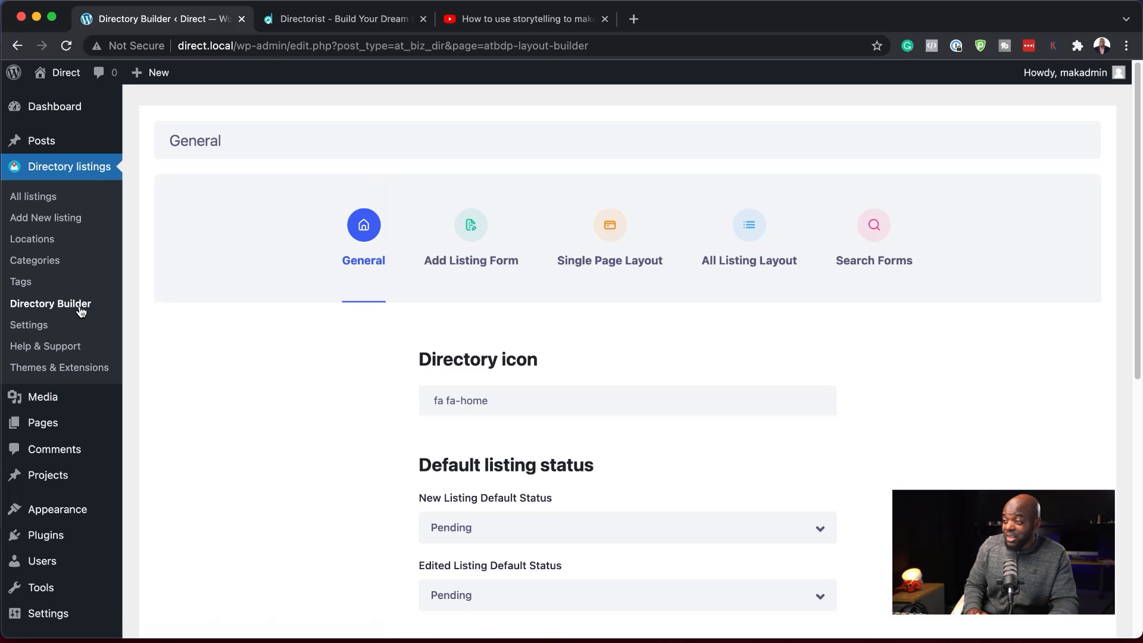
scroll(397, 375, down, 1)
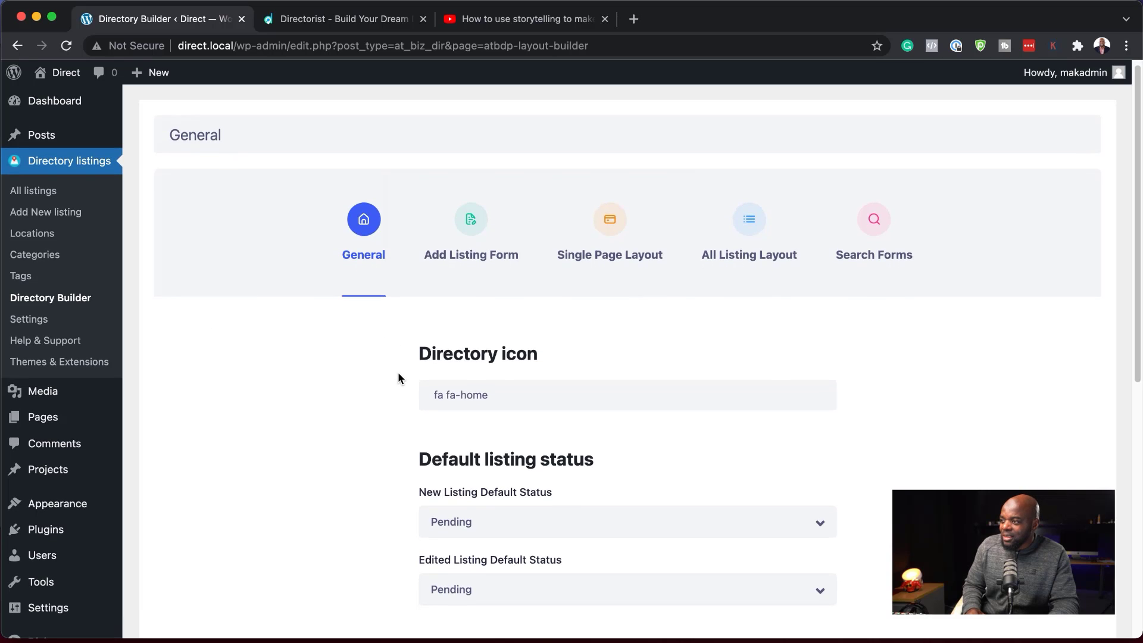
click(474, 235)
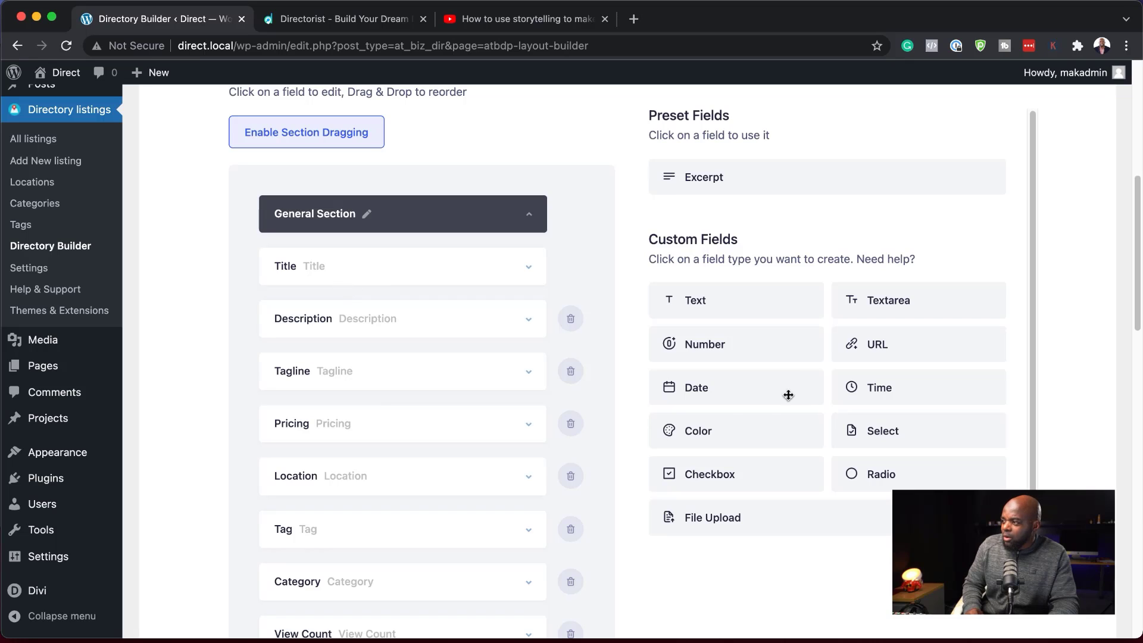
scroll(696, 400, down, 1)
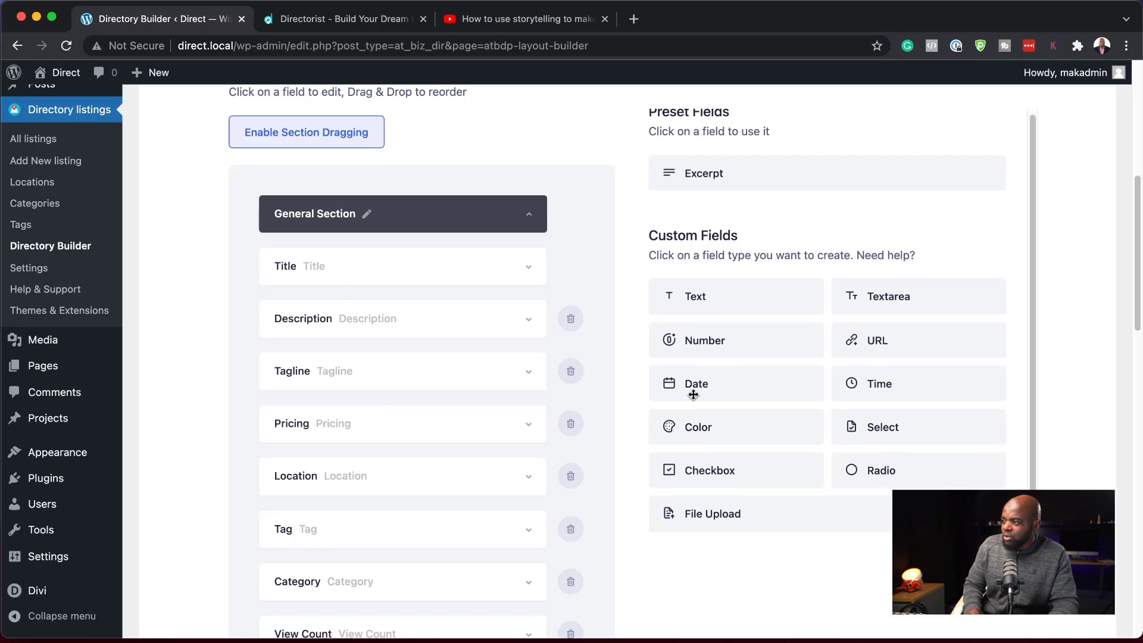
drag(674, 387, 350, 454)
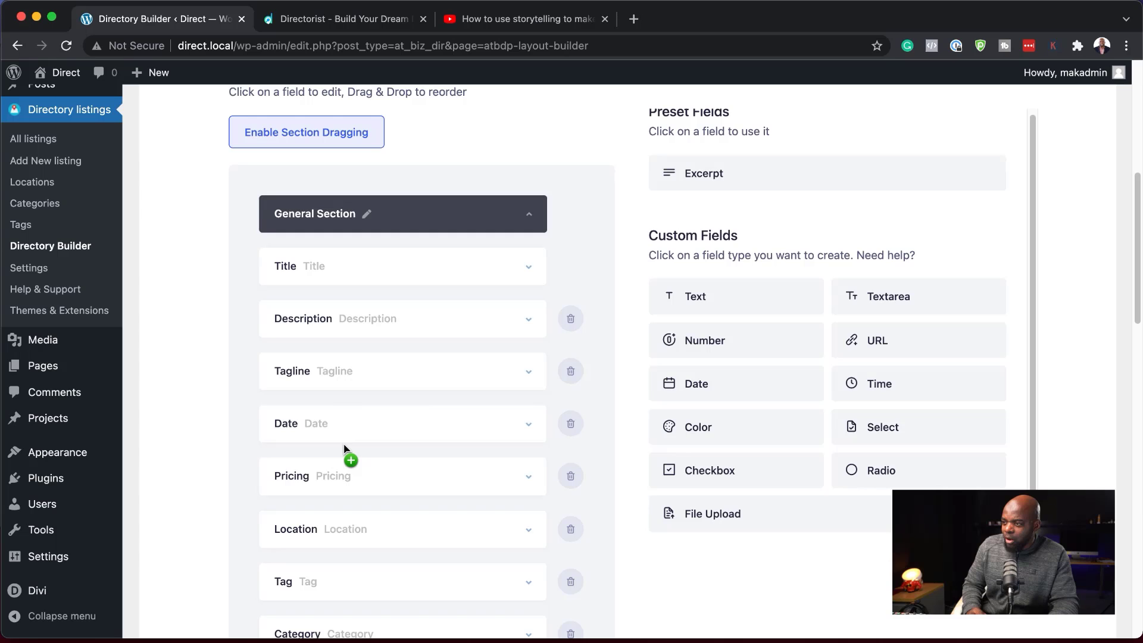
Remove the Tag field from the General Section and save the updated add listing form.
scroll(519, 468, down, 5)
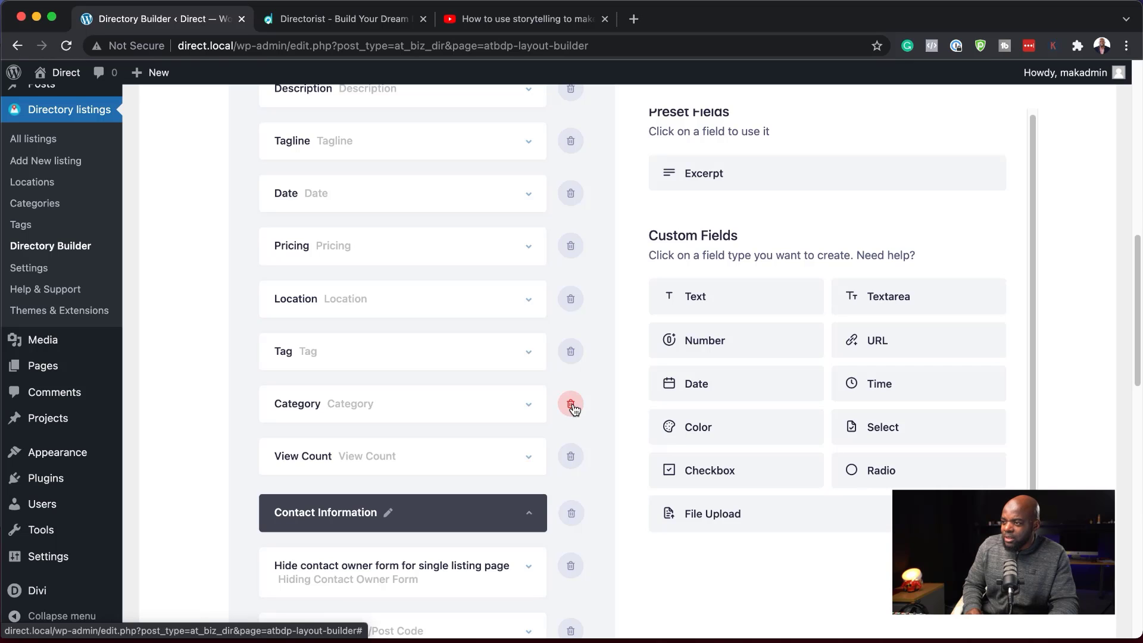
click(571, 351)
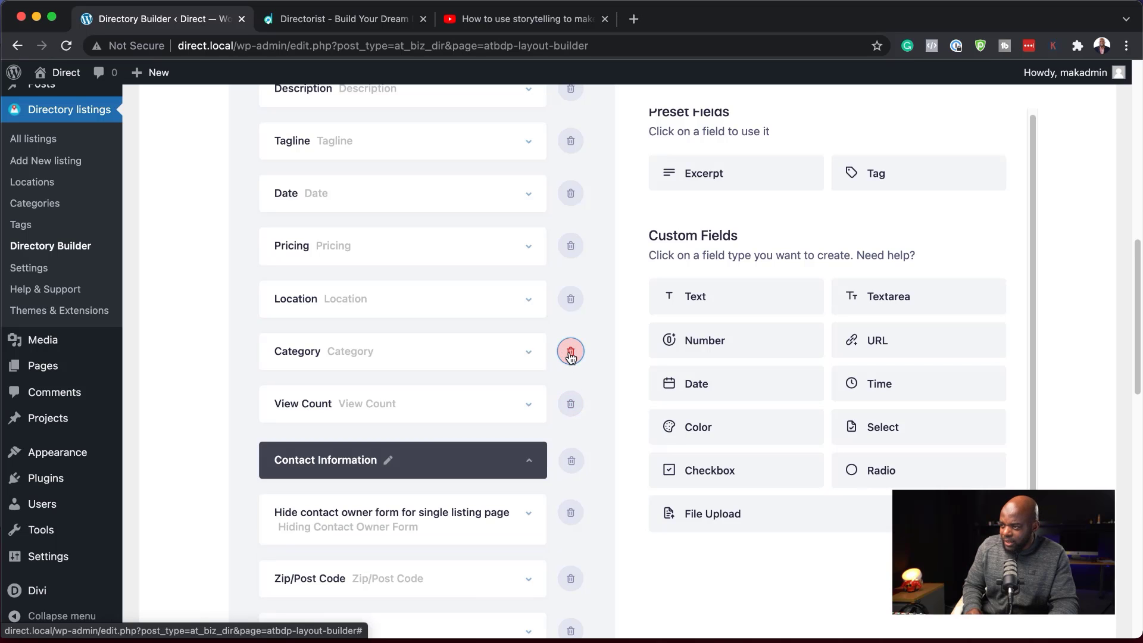
scroll(568, 509, up, 6)
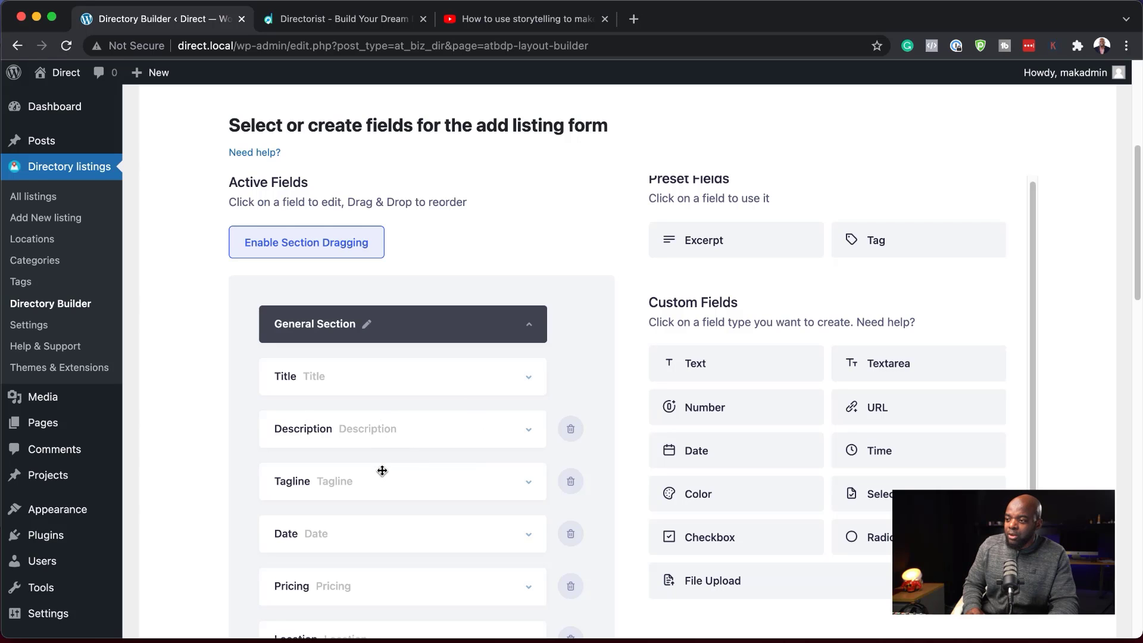
scroll(563, 408, down, 18)
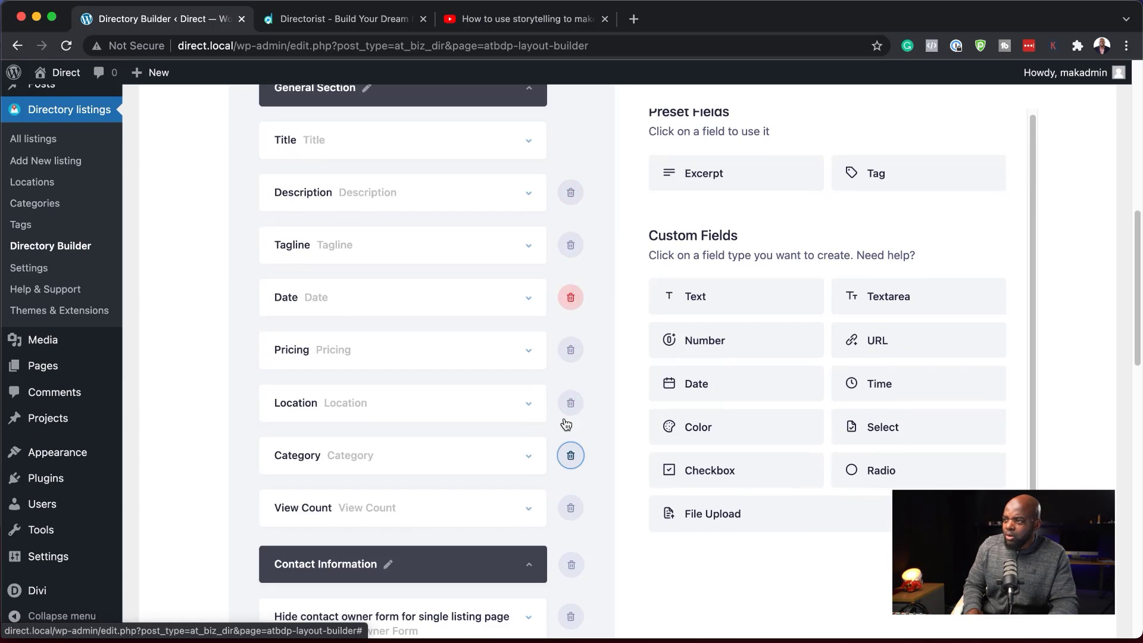
scroll(566, 424, down, 3)
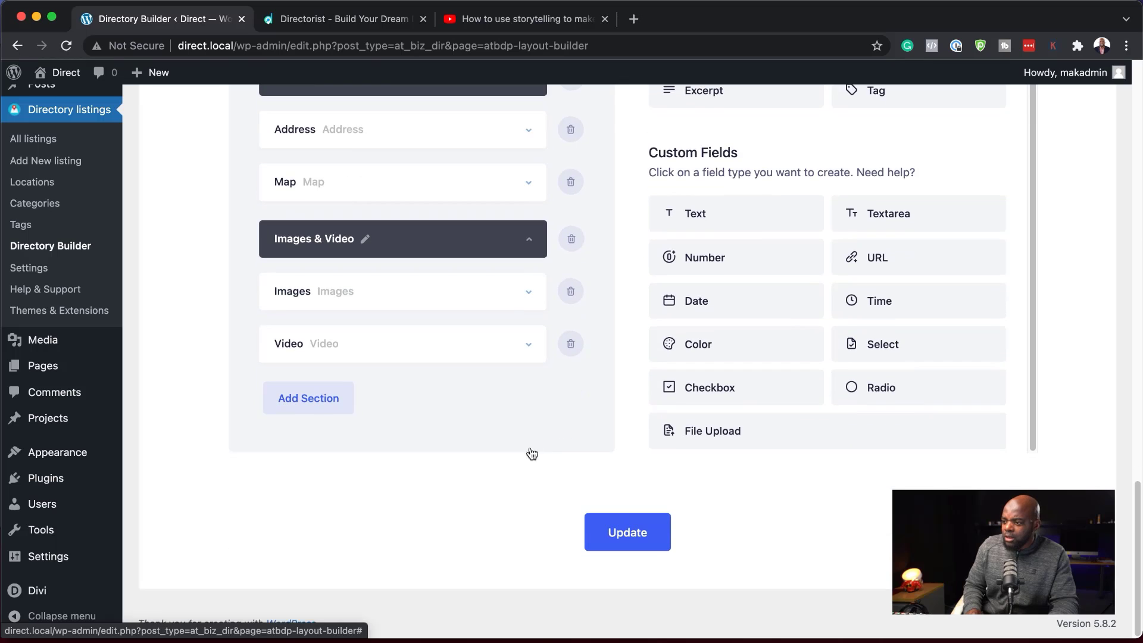
click(638, 538)
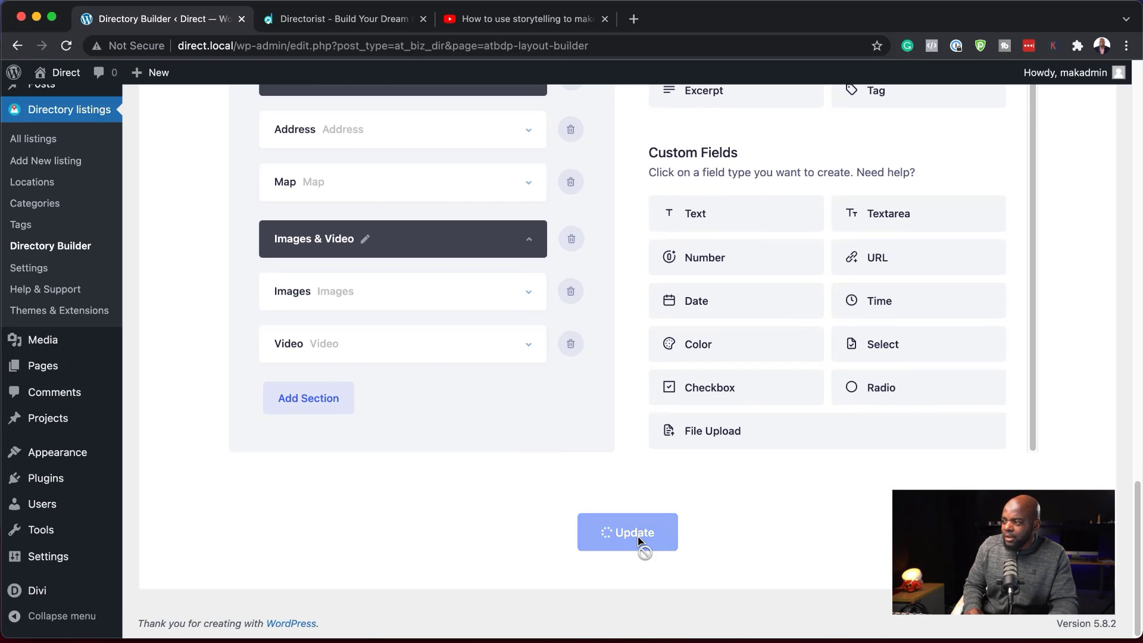
In the Directorist general listing settings, set the Icon Library to Font Awesome.
click(27, 269)
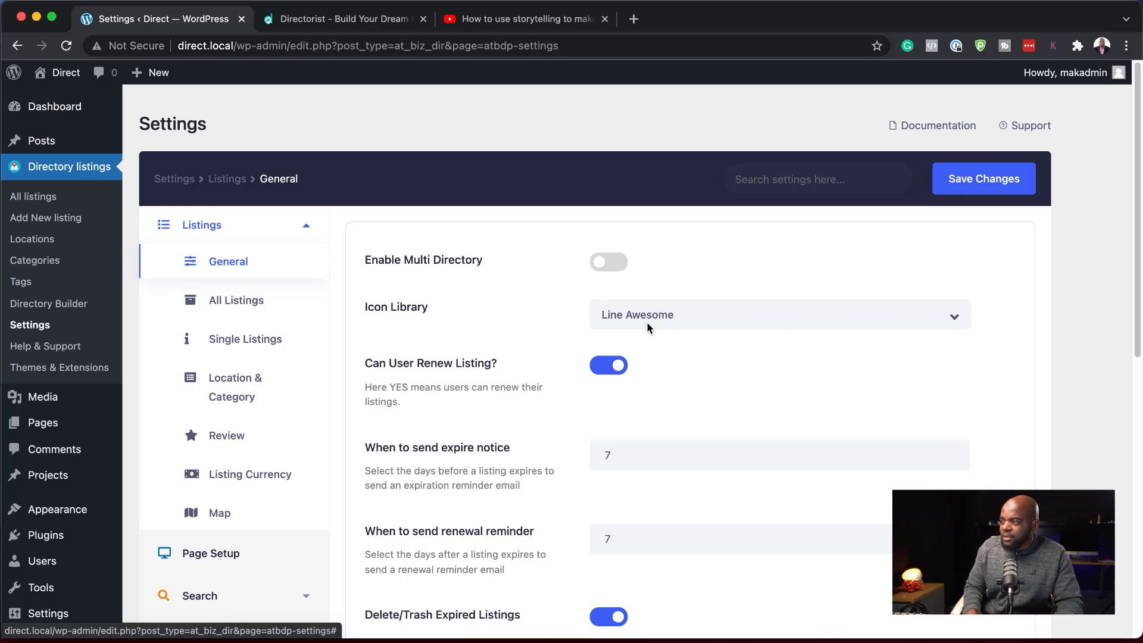
click(674, 321)
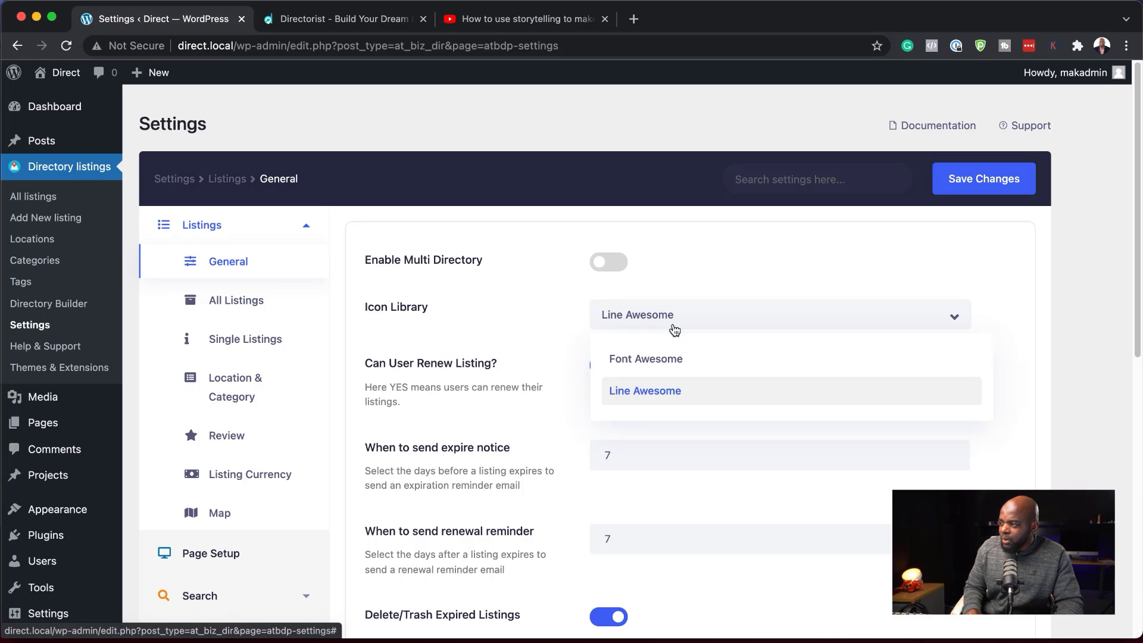
click(684, 364)
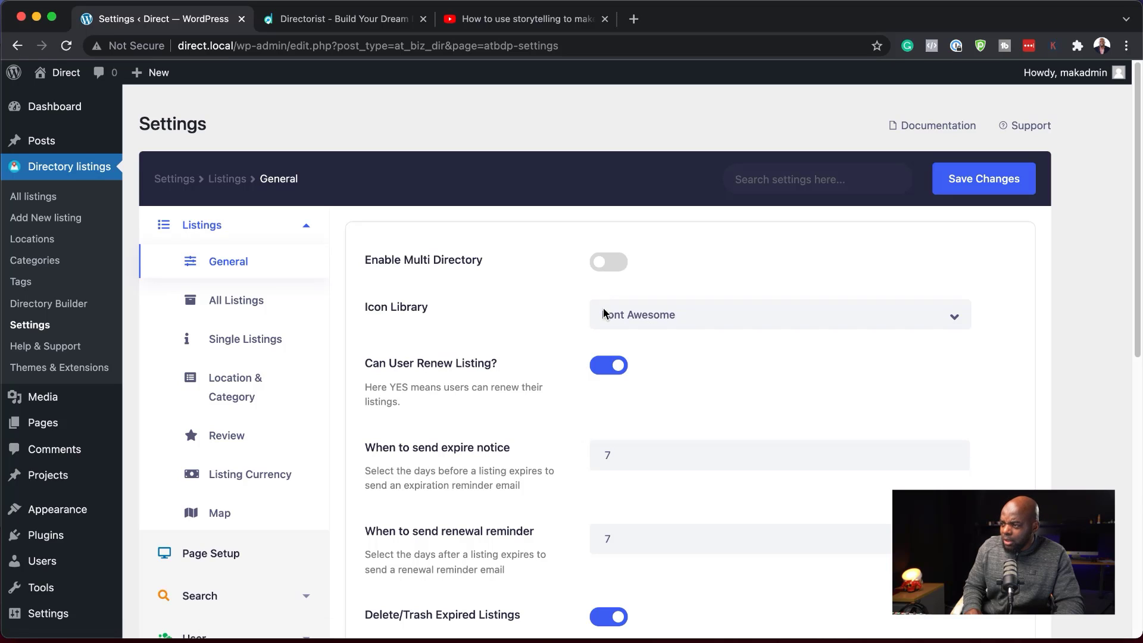
Look over the All Listings display options and the Page Setup page links and shortcodes in the Directorist settings.
click(250, 302)
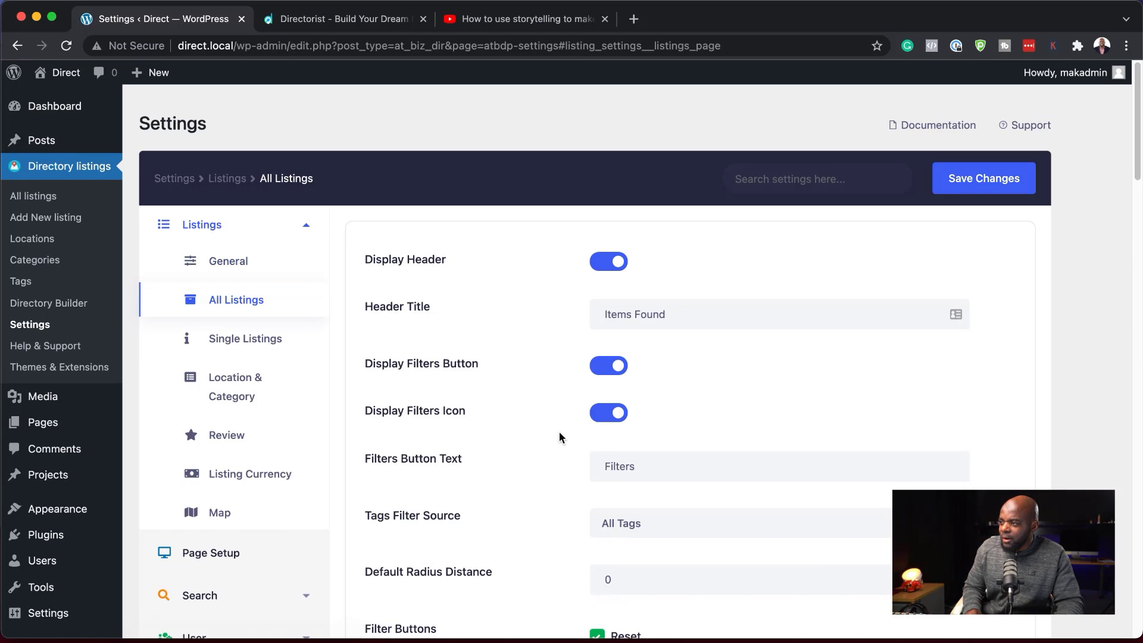
scroll(559, 431, down, 8)
scroll(518, 460, down, 16)
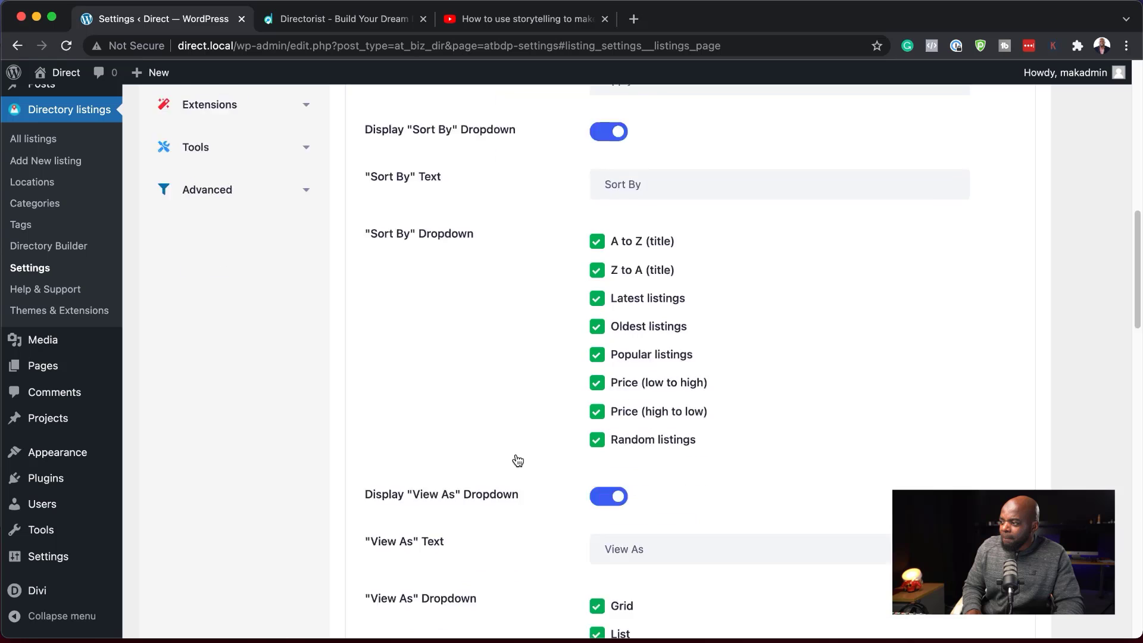
scroll(517, 460, down, 14)
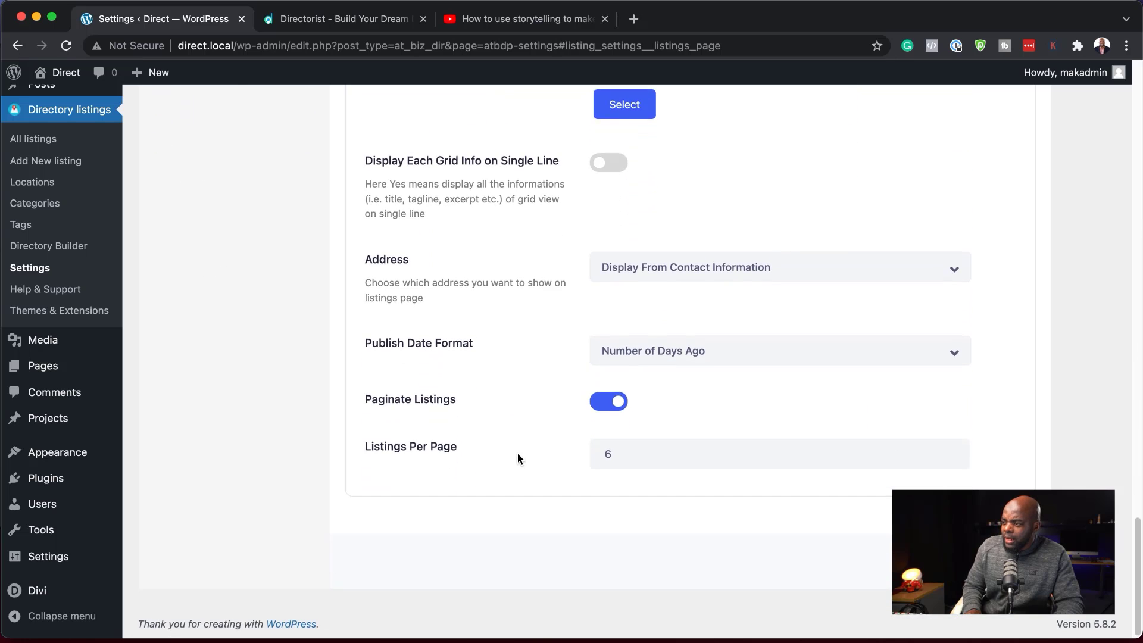
scroll(516, 452, up, 20)
scroll(517, 454, up, 8)
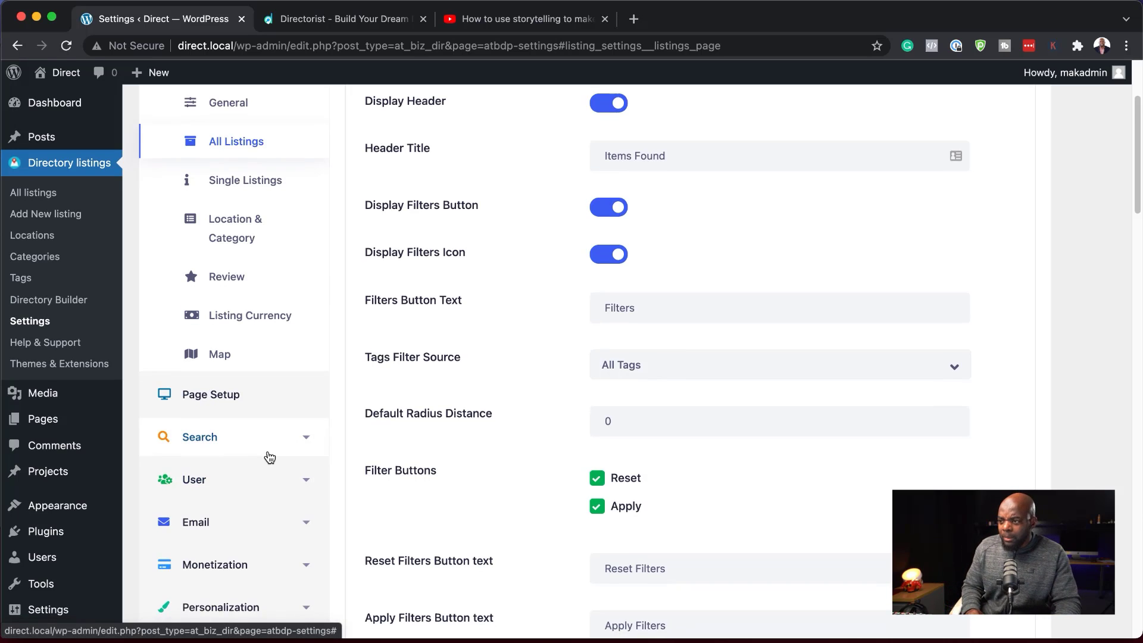
scroll(267, 457, down, 10)
scroll(267, 455, up, 5)
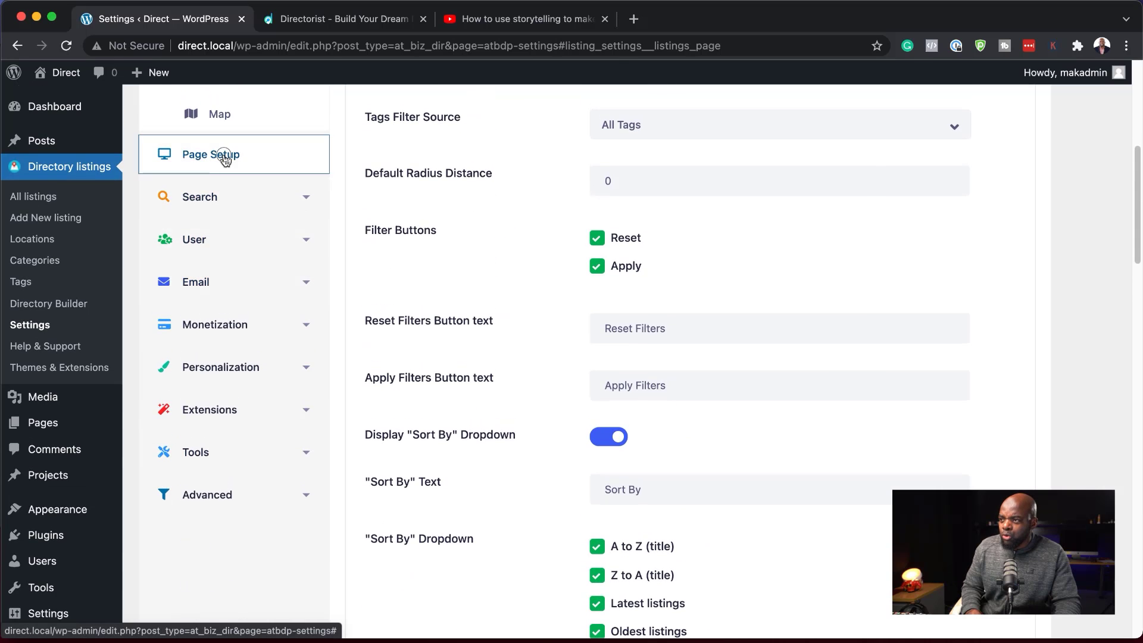
click(224, 156)
scroll(503, 492, up, 3)
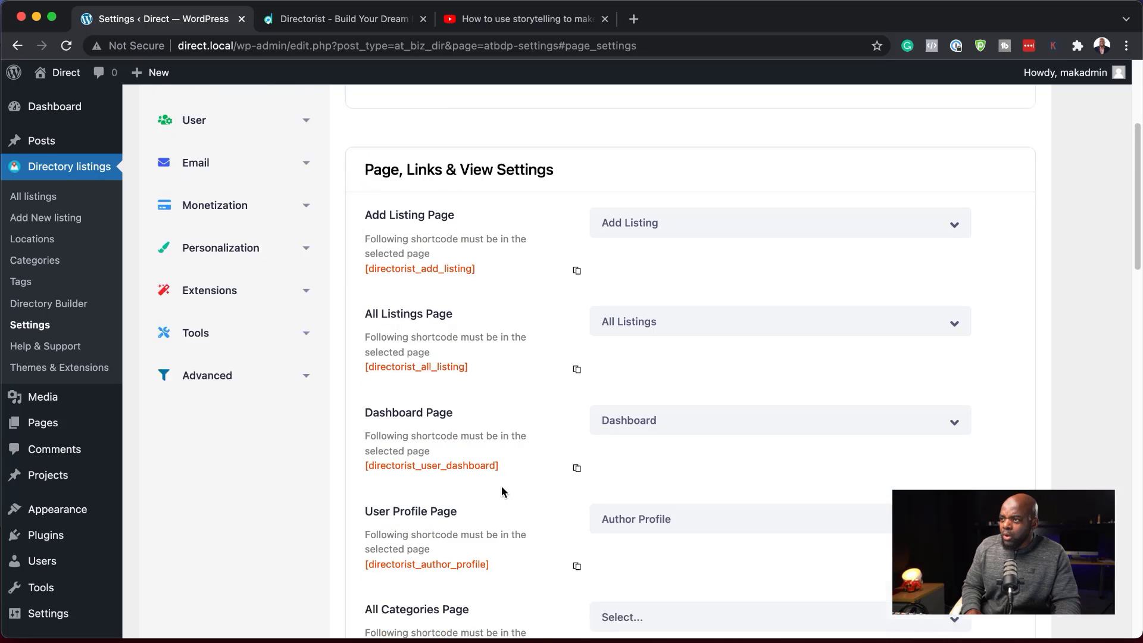
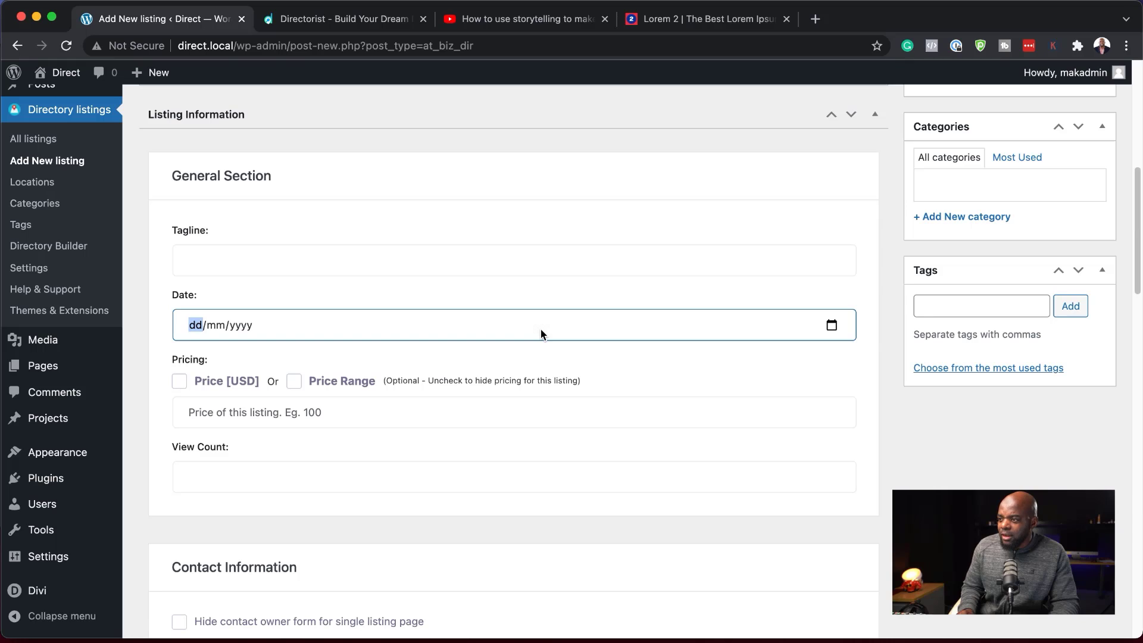
In the new listing's General Section, set the date to 26/11/2021 and enable a USD price of 9999.
click(832, 326)
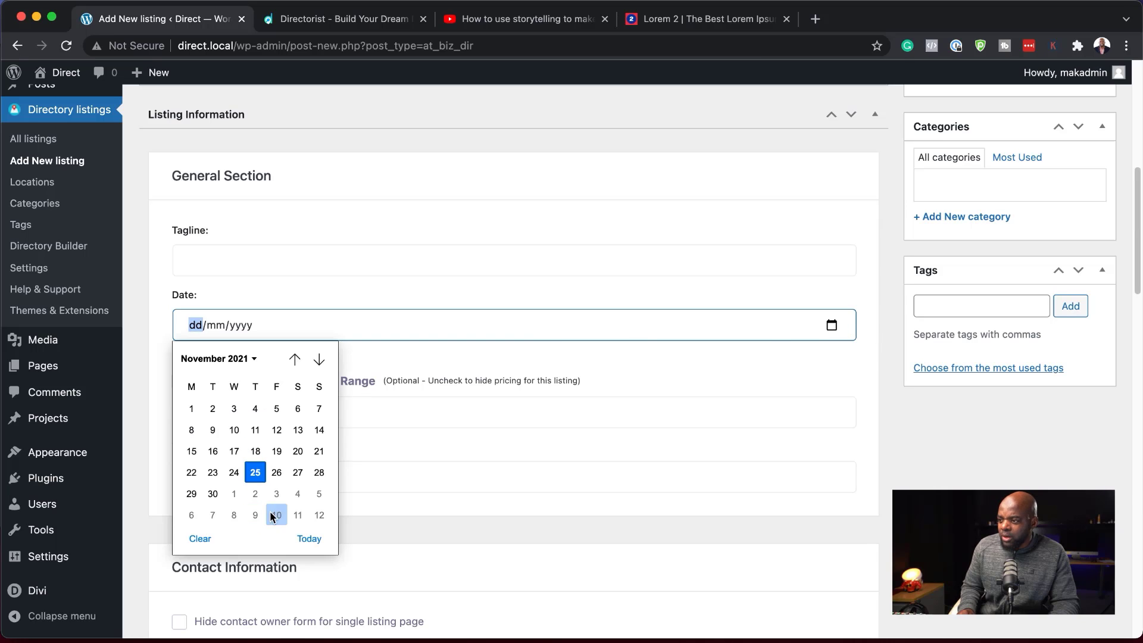
click(277, 474)
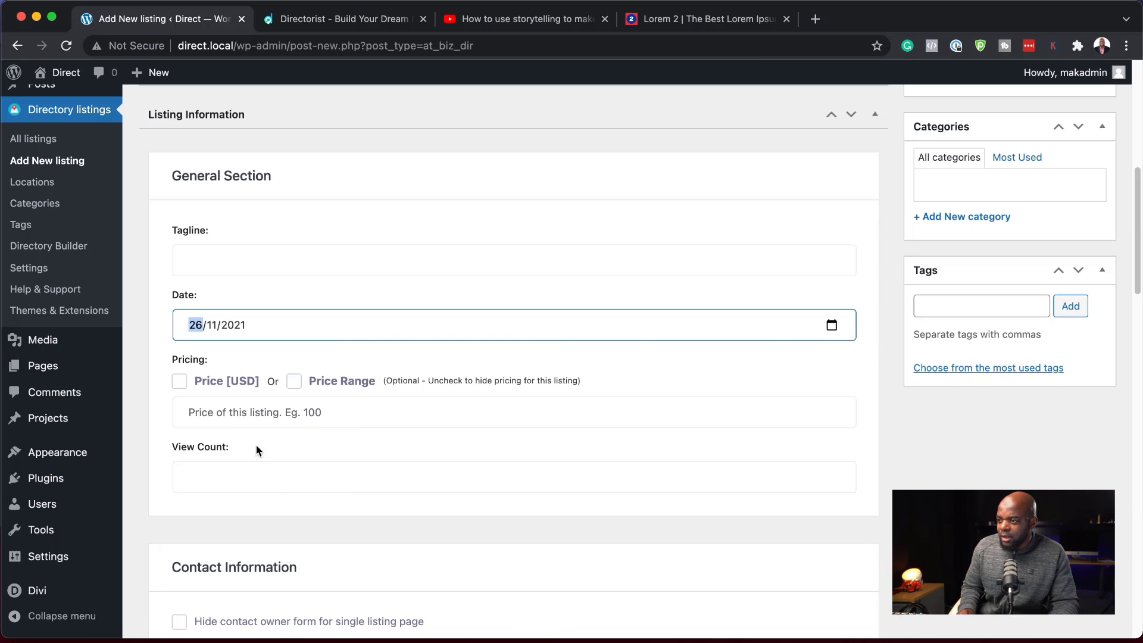
click(180, 382)
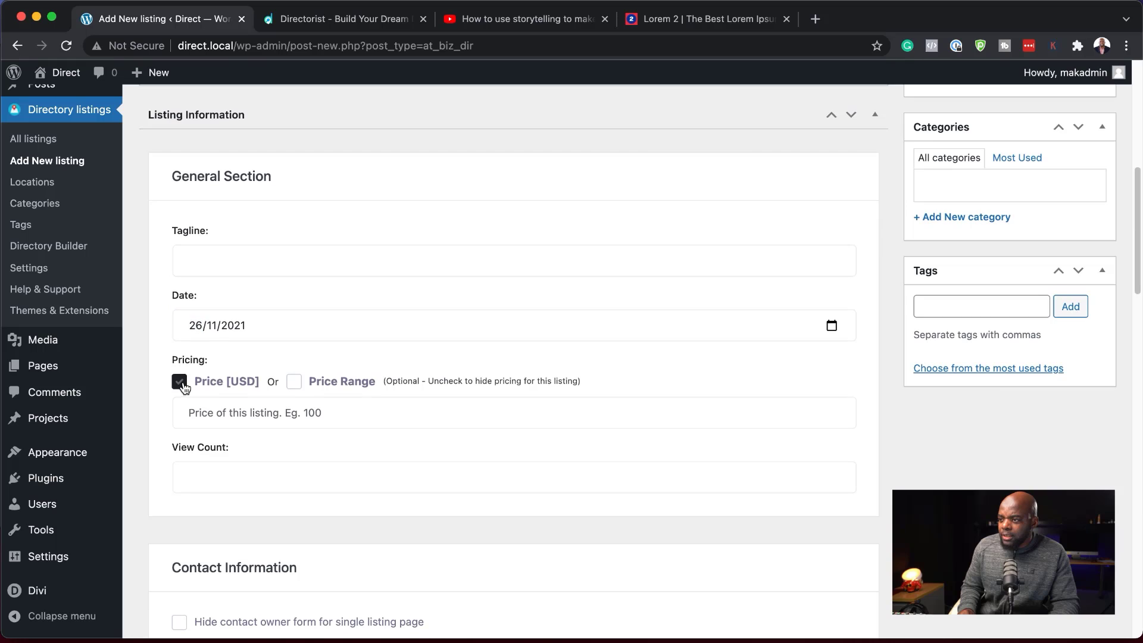
click(370, 413)
text(9999)
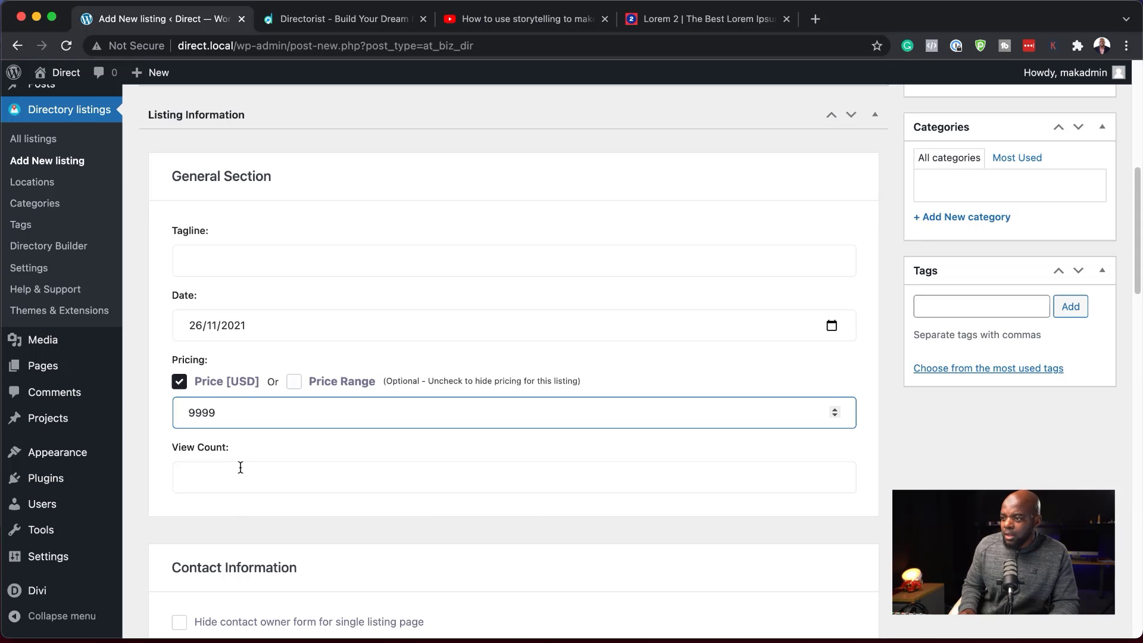
Hide the contact owner form for the listing and set its map address to the suggested Birmingham, West Midlands, England, United Kingdom.
scroll(329, 467, down, 5)
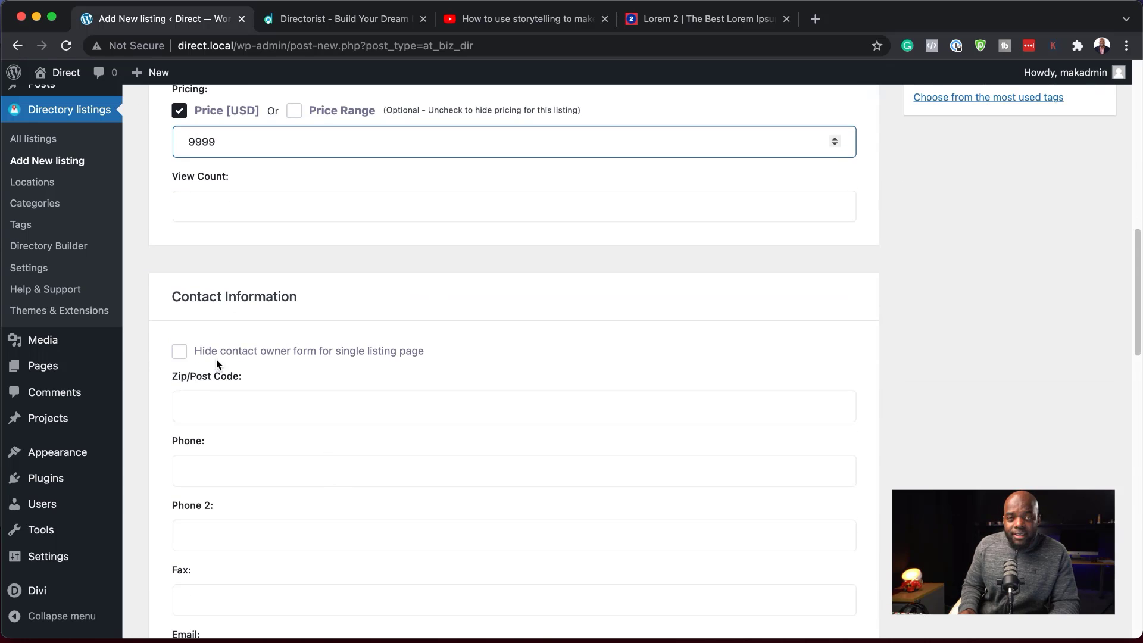
click(195, 355)
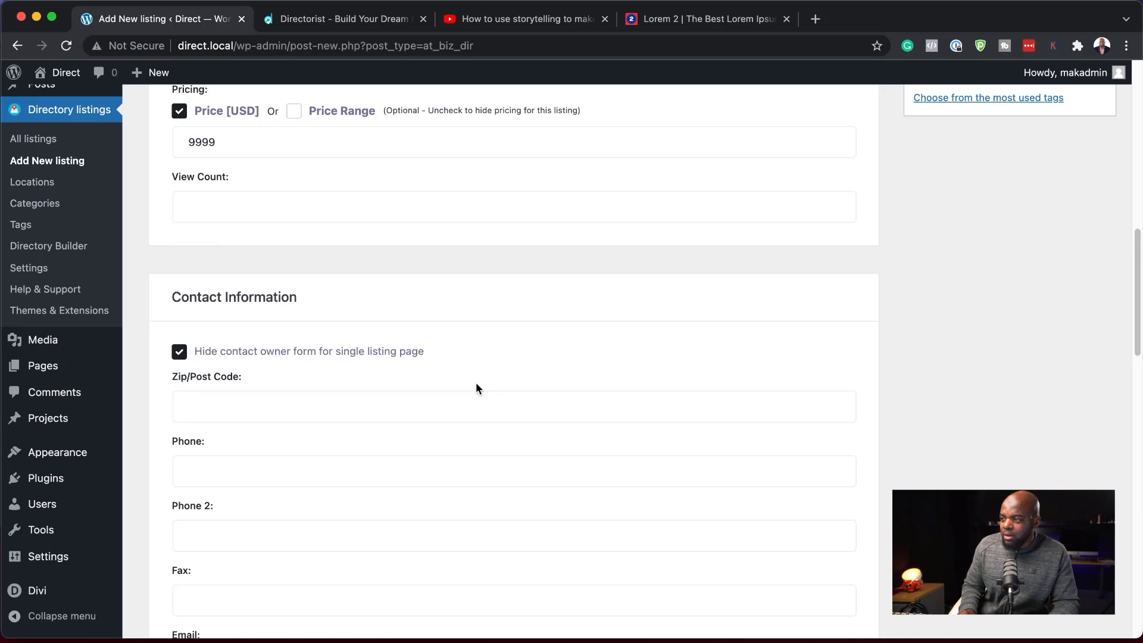
scroll(476, 388, down, 12)
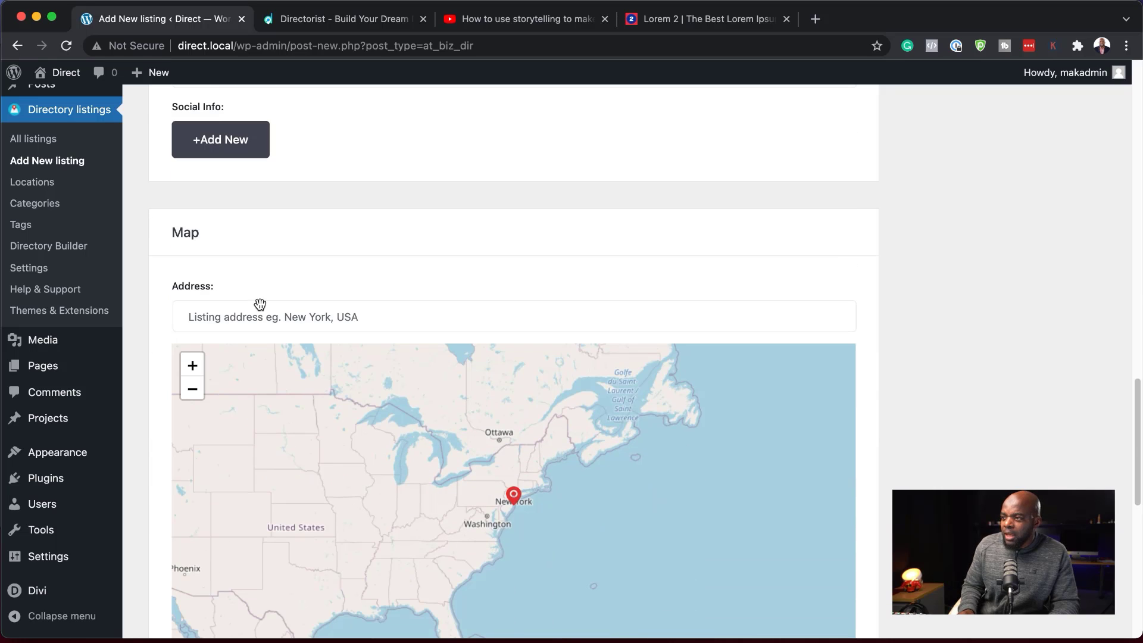
click(361, 314)
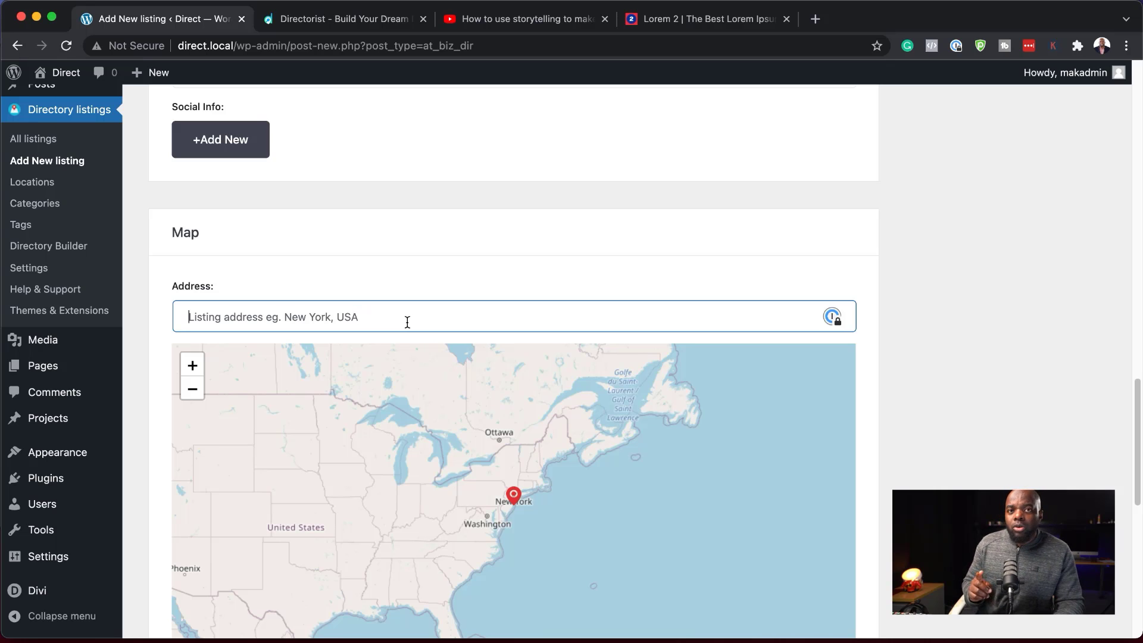
text(bi)
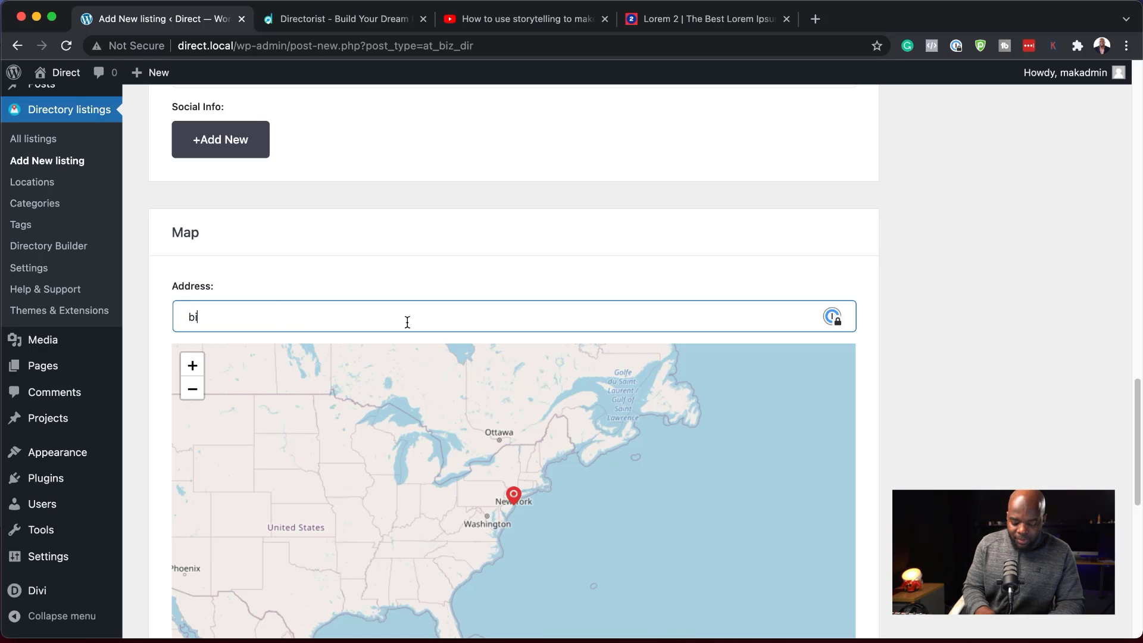
text(rmin)
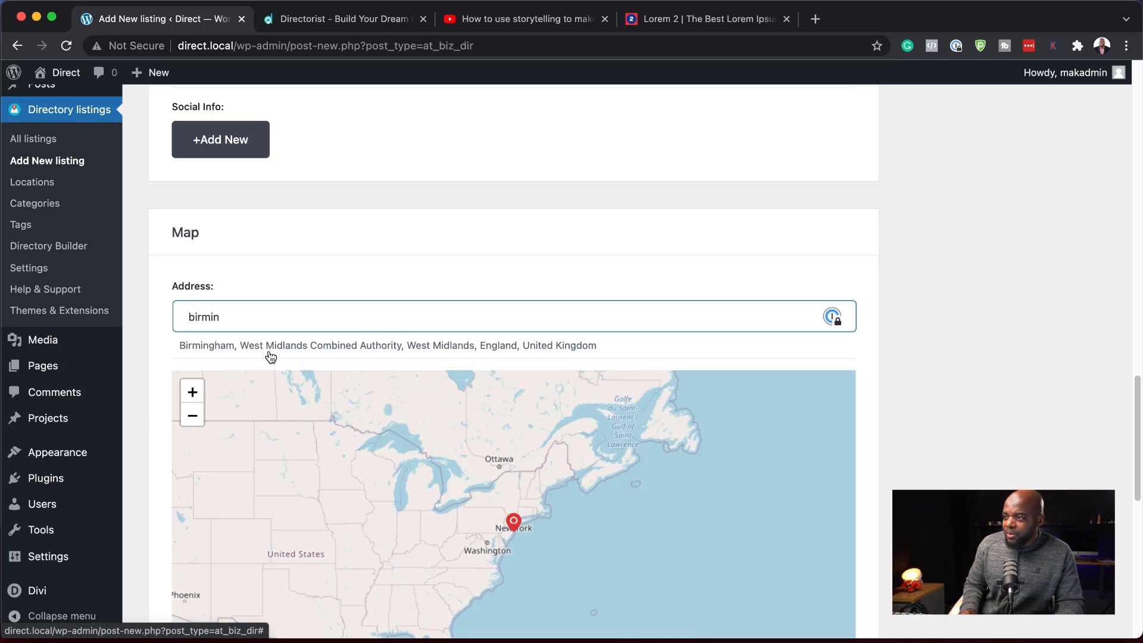
click(282, 346)
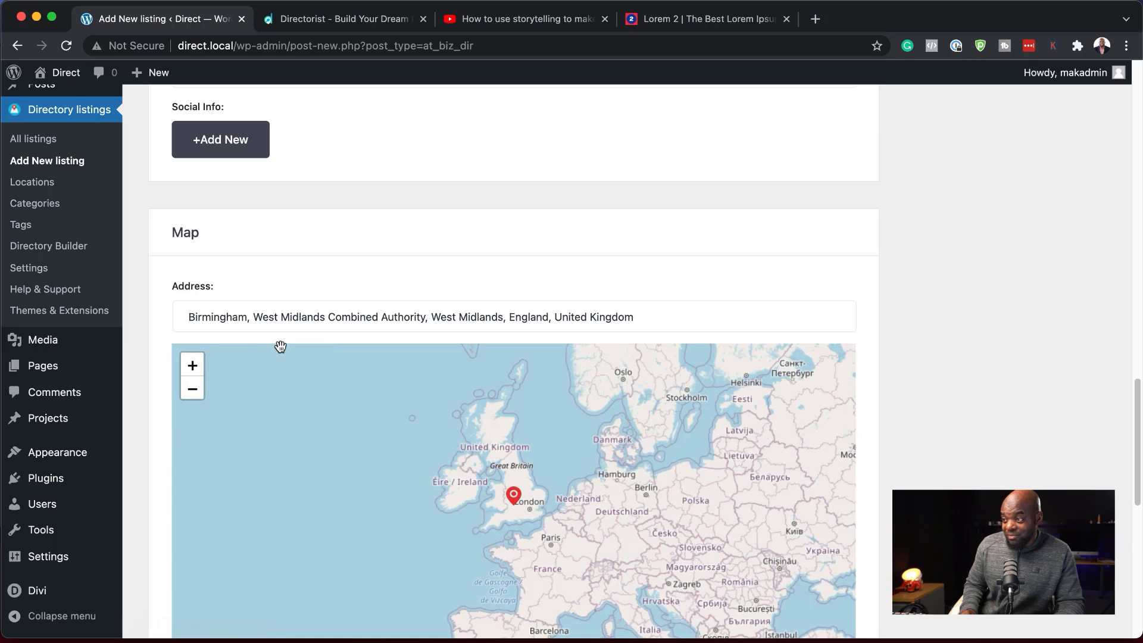
click(619, 315)
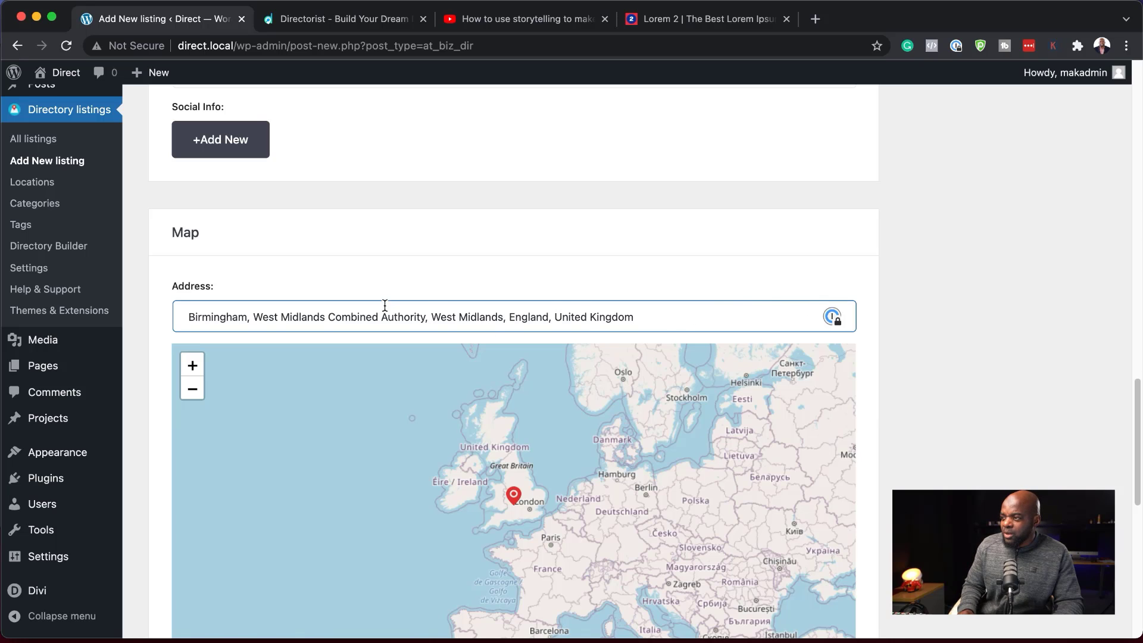
Use the front-view red sports car photo from the media library as the listing's preview image.
scroll(1001, 416, down, 10)
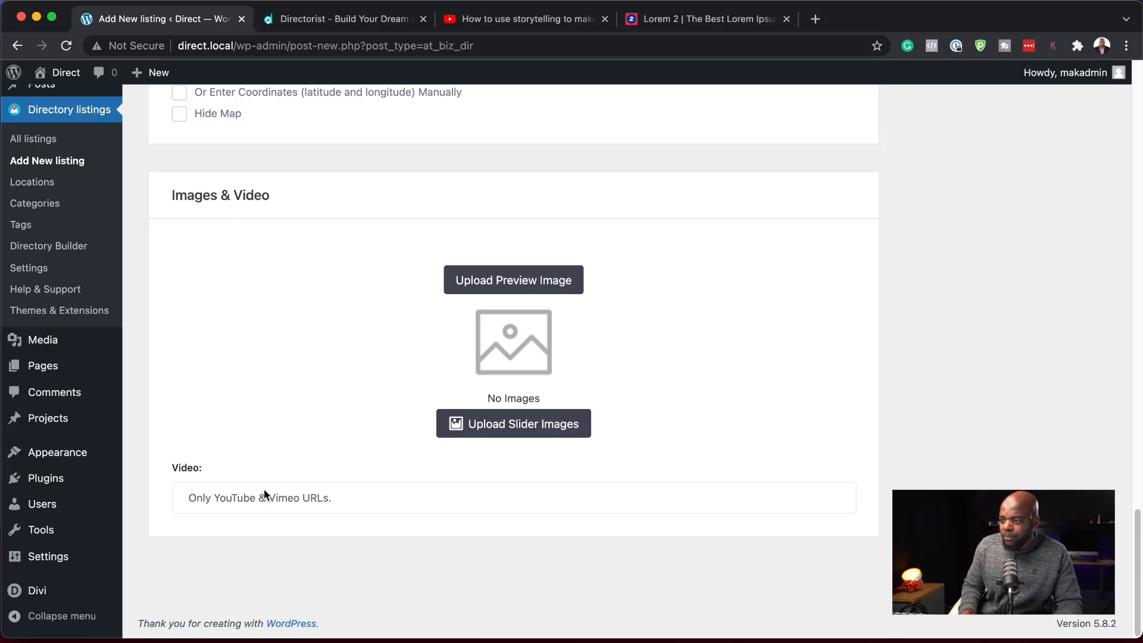
click(208, 500)
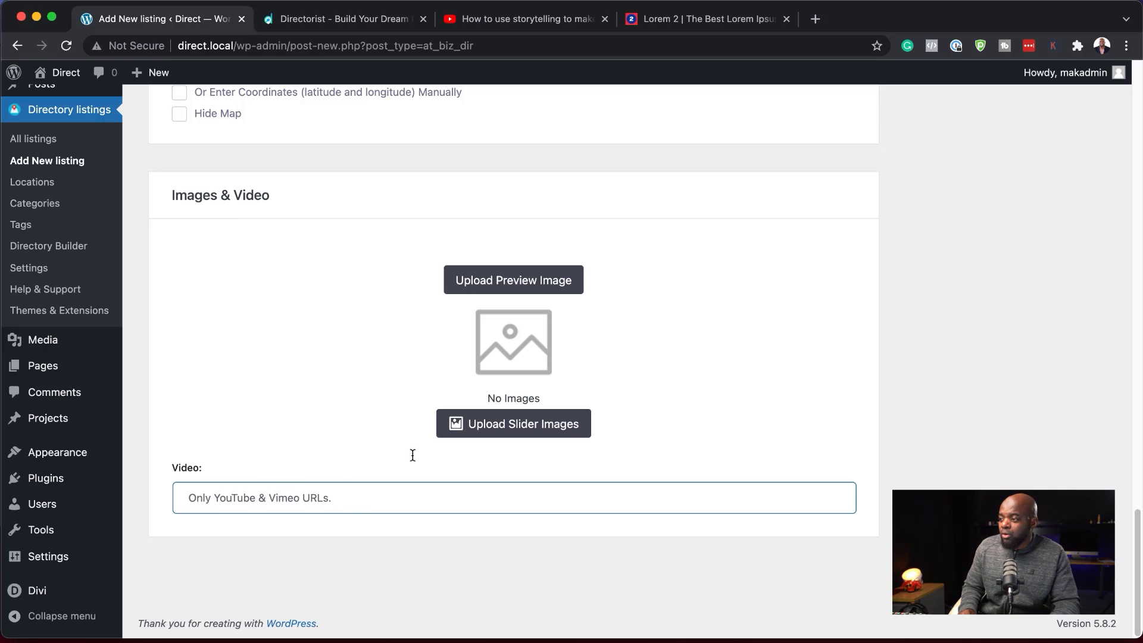
click(506, 288)
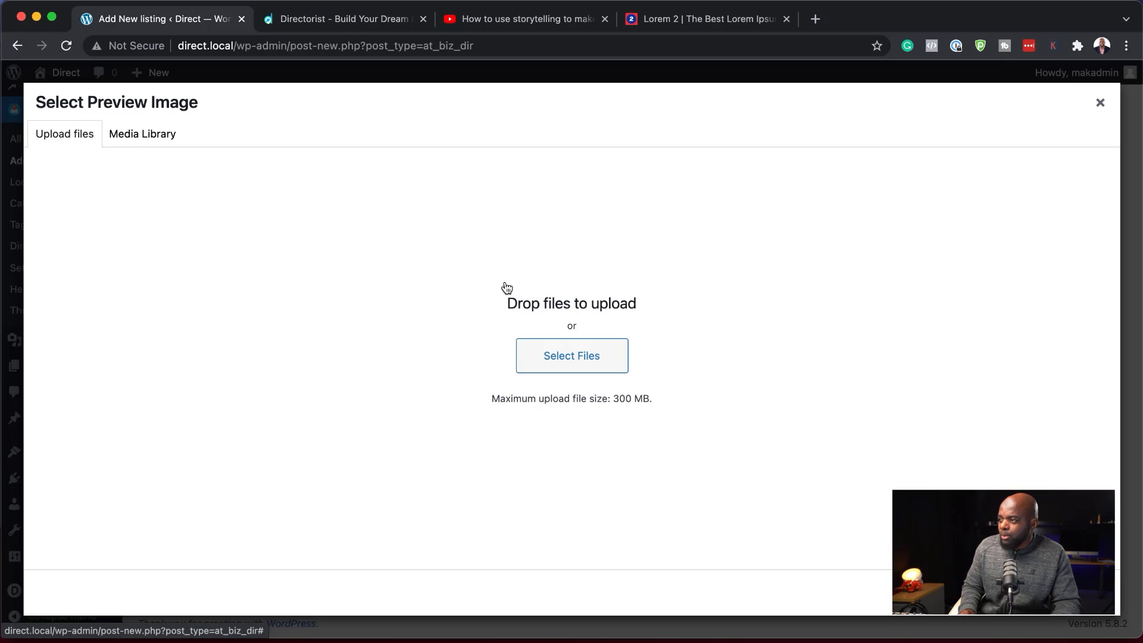
click(167, 136)
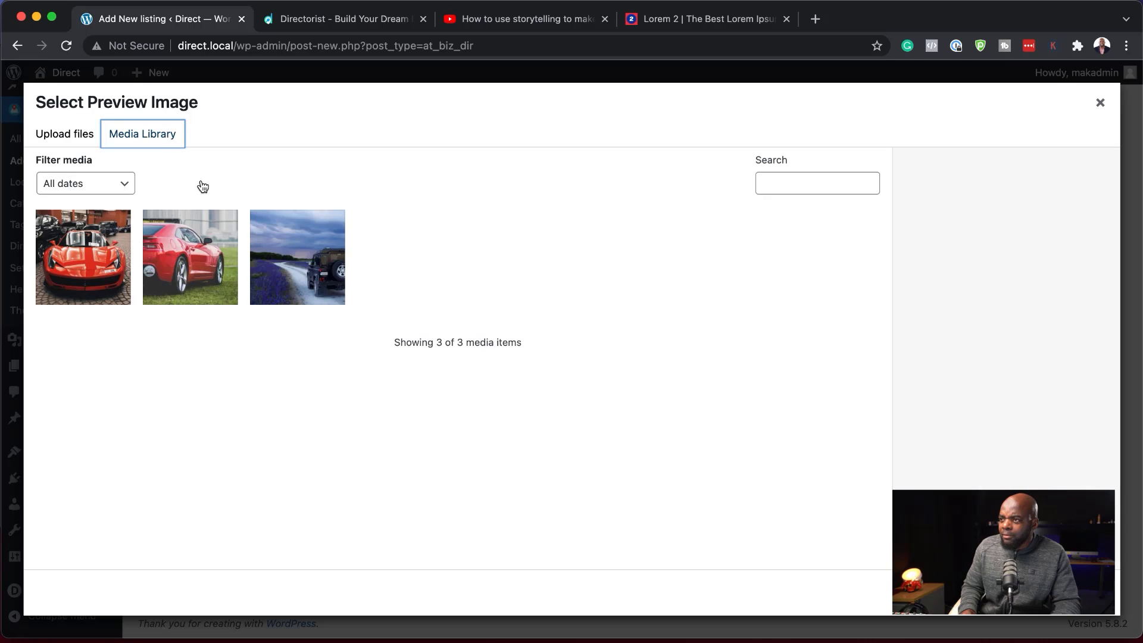
click(91, 266)
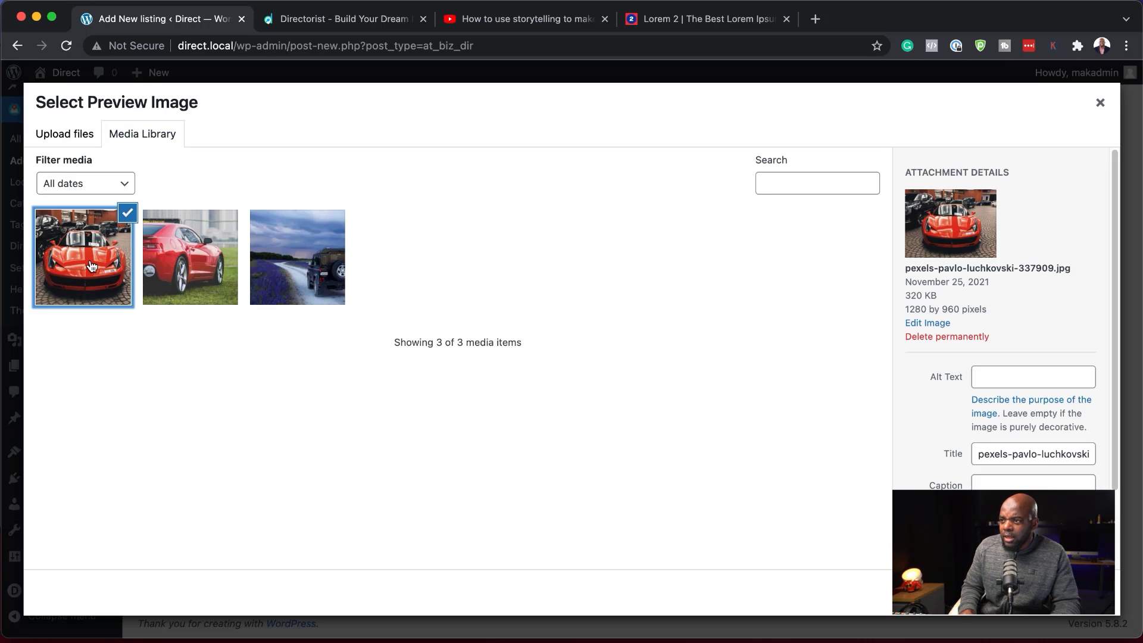
click(1065, 592)
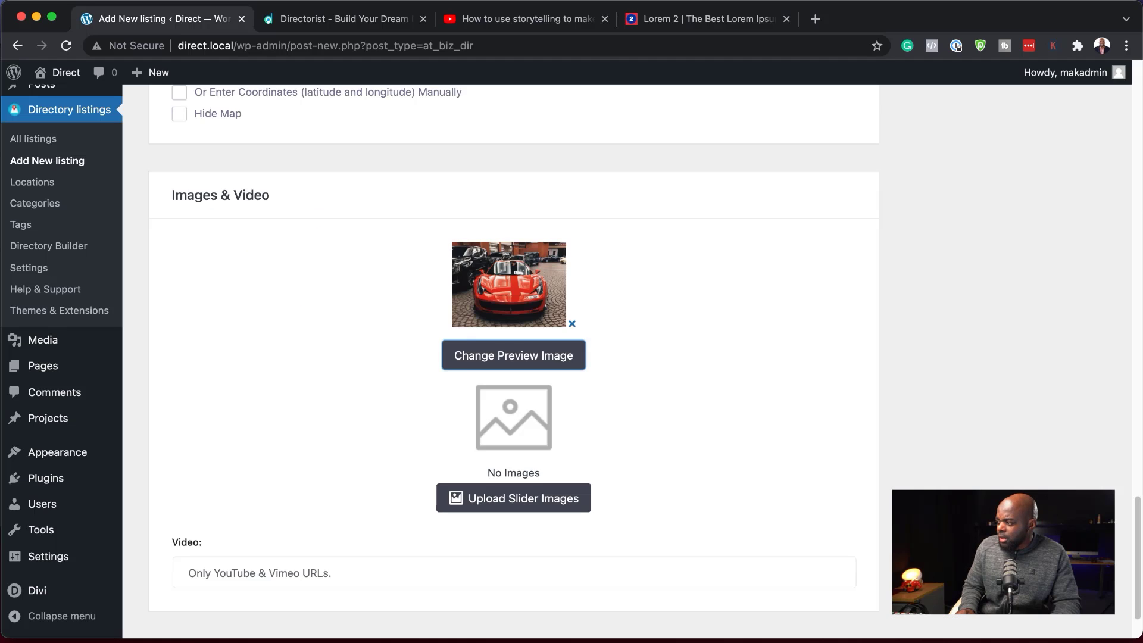
Publish the new directory listing.
scroll(742, 522, down, 1)
scroll(743, 521, up, 10)
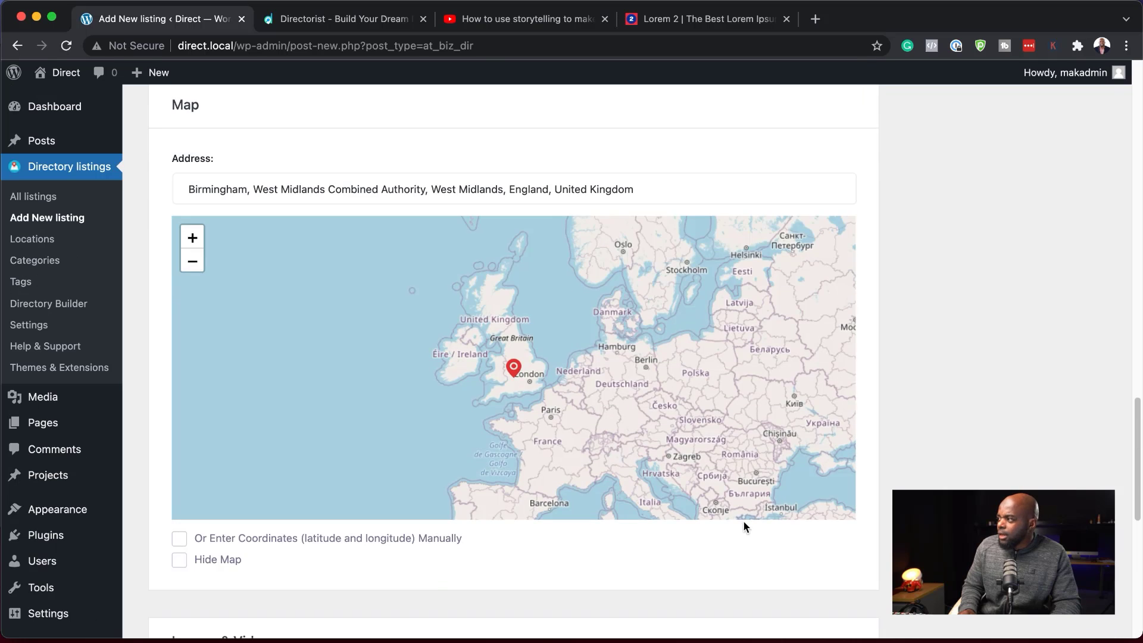
scroll(744, 522, up, 10)
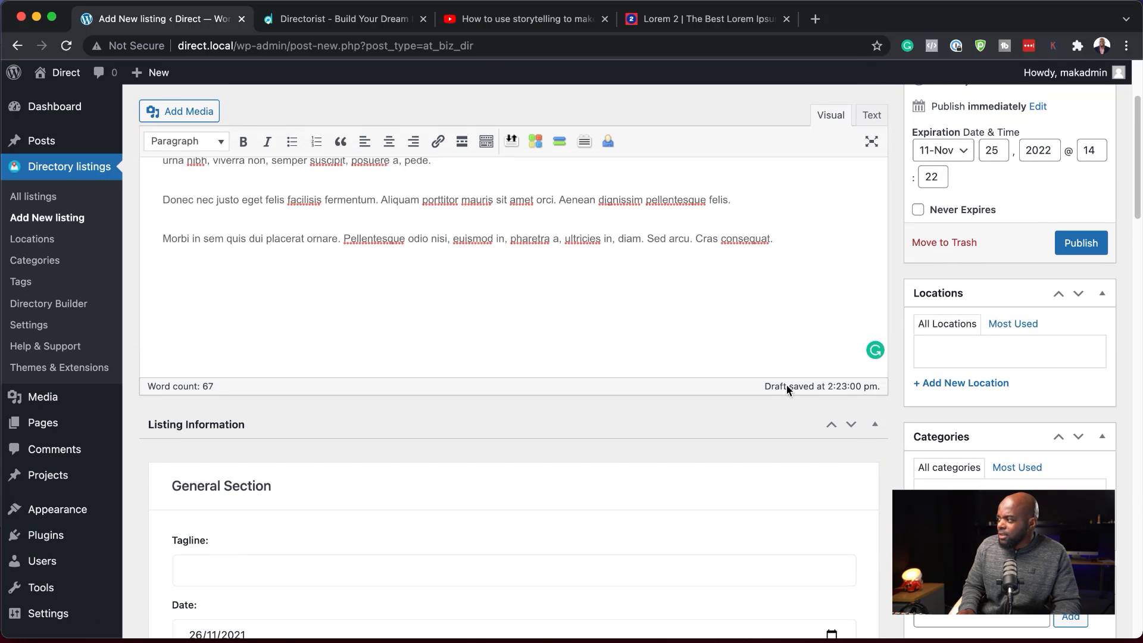
click(1082, 244)
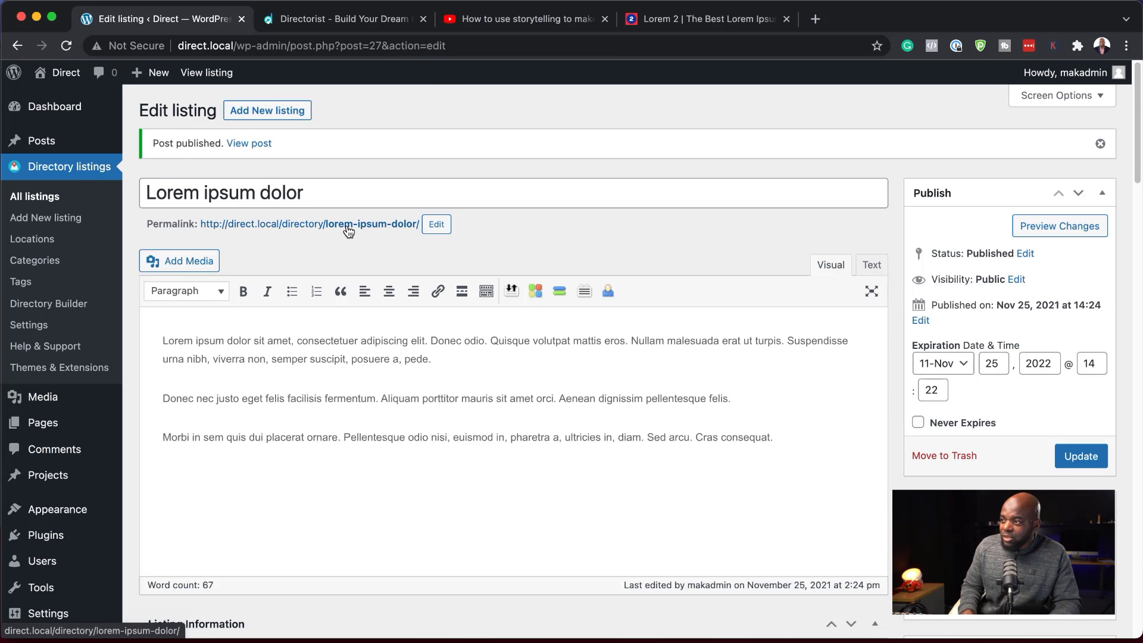
Open the published Lorem ipsum dolor listing in a new tab and examine its page from the photo through to the review form.
super+click(348, 225)
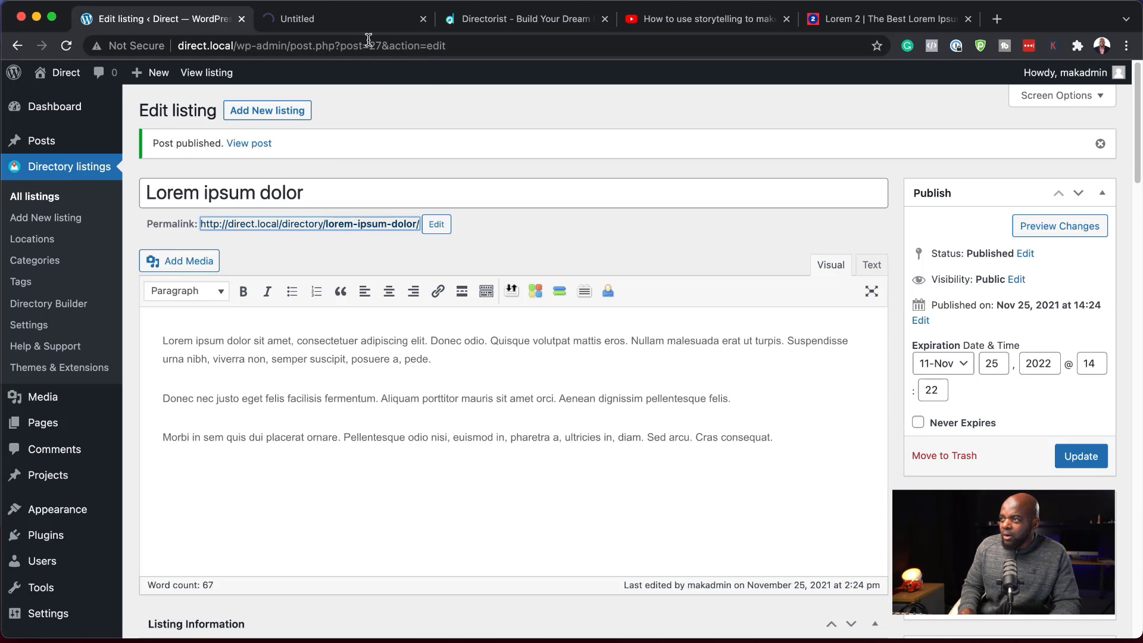
click(356, 23)
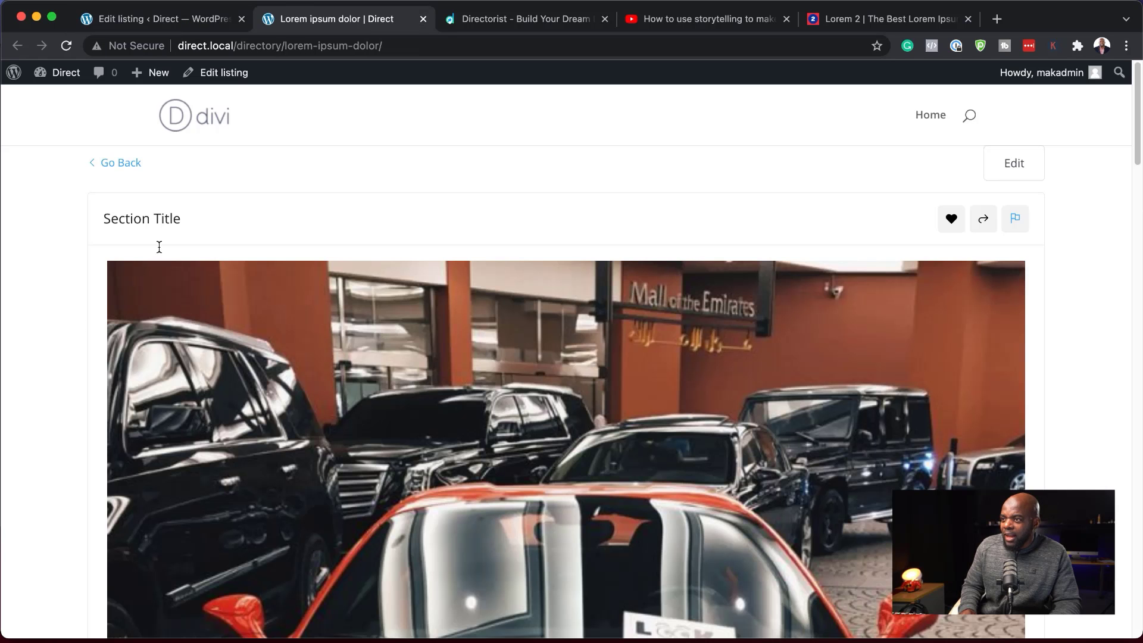
scroll(1066, 292, down, 3)
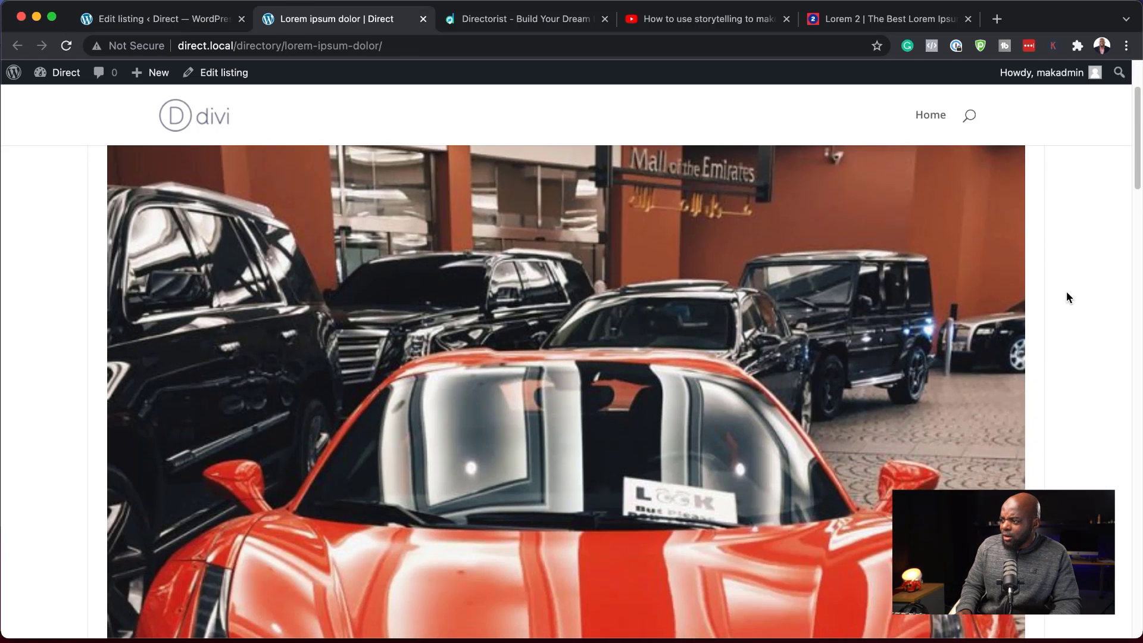
scroll(1066, 292, down, 10)
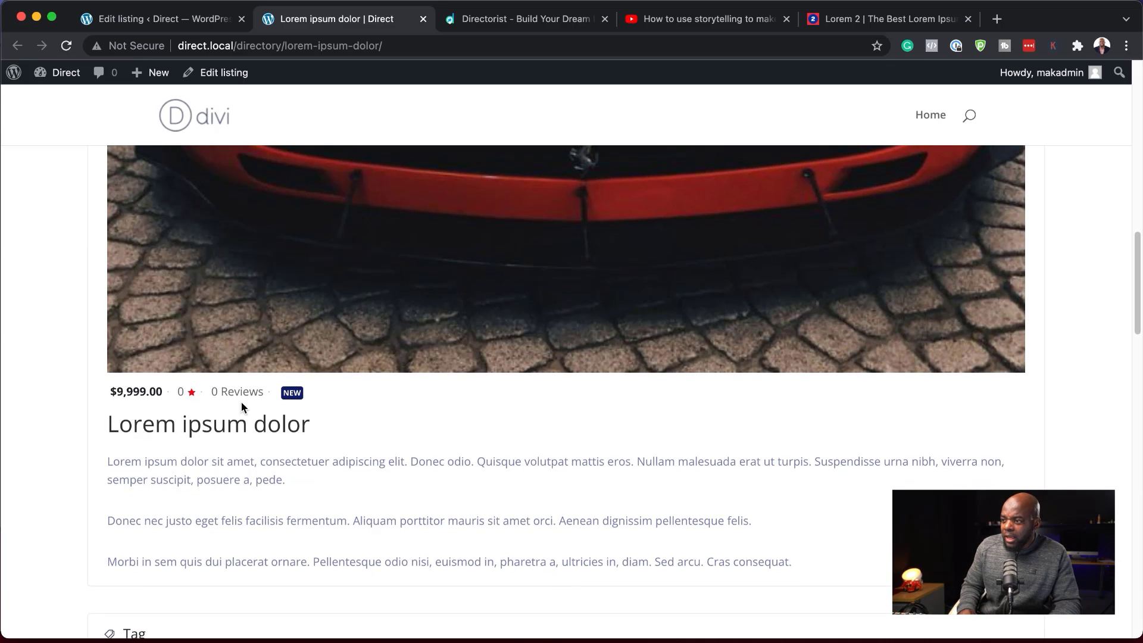
scroll(733, 474, down, 8)
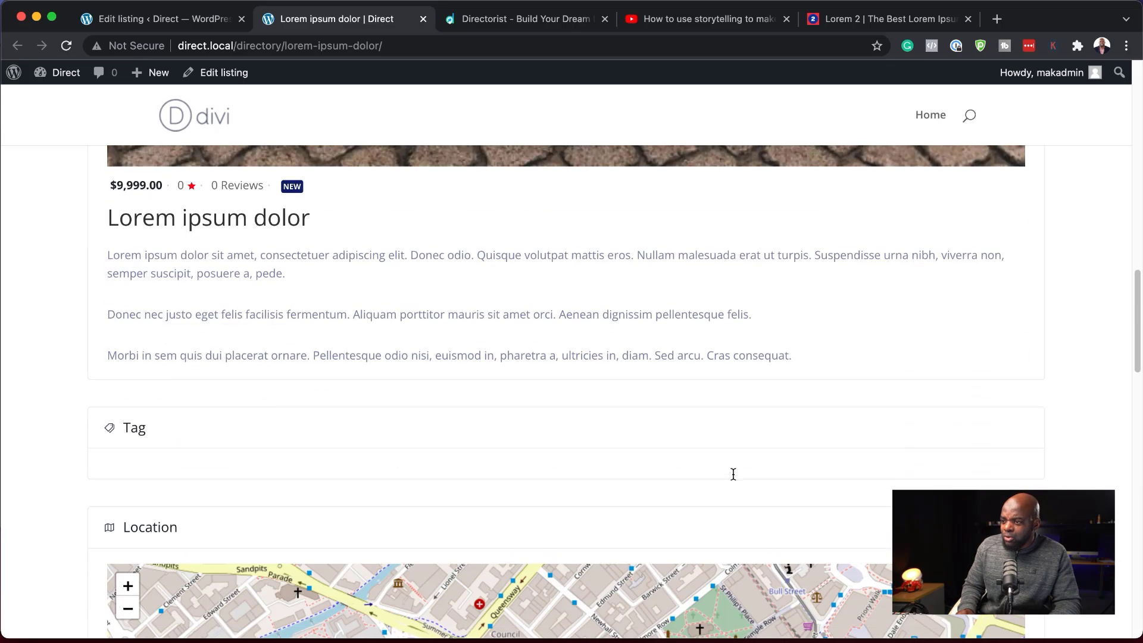
scroll(1078, 469, down, 10)
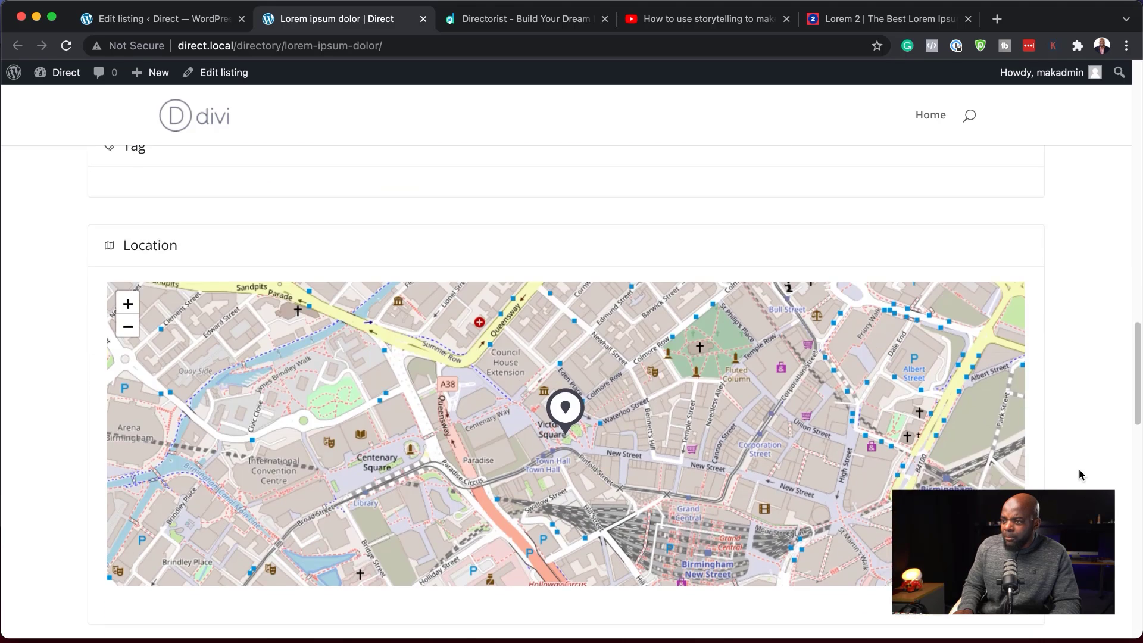
scroll(1079, 471, down, 15)
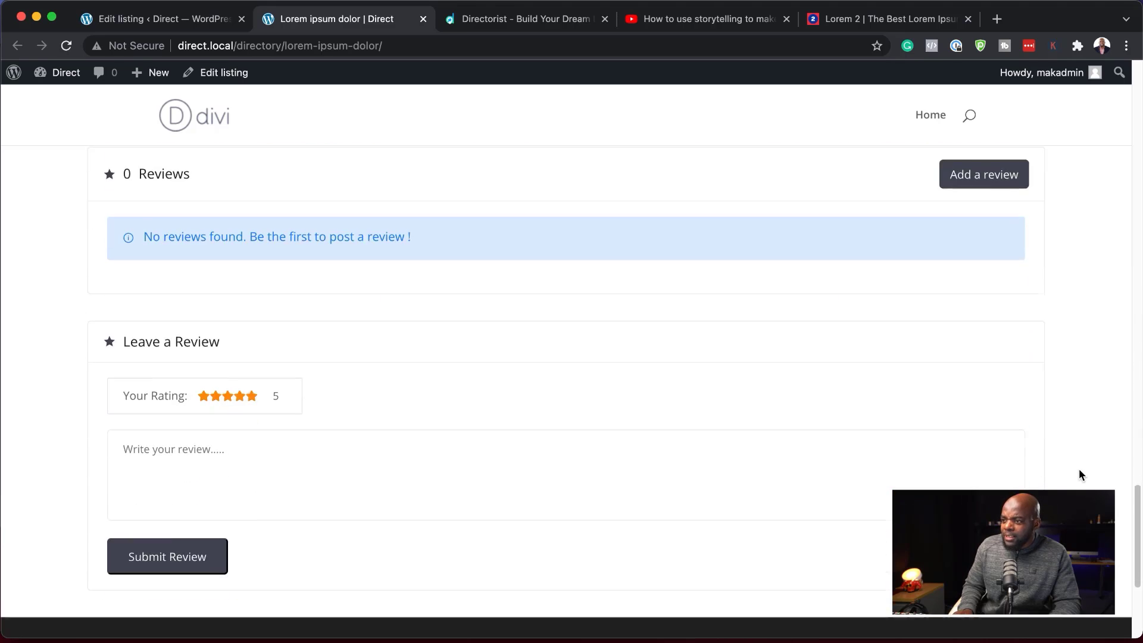
Go back over the listing page's review, author info, contact information and location map sections.
scroll(1004, 451, up, 5)
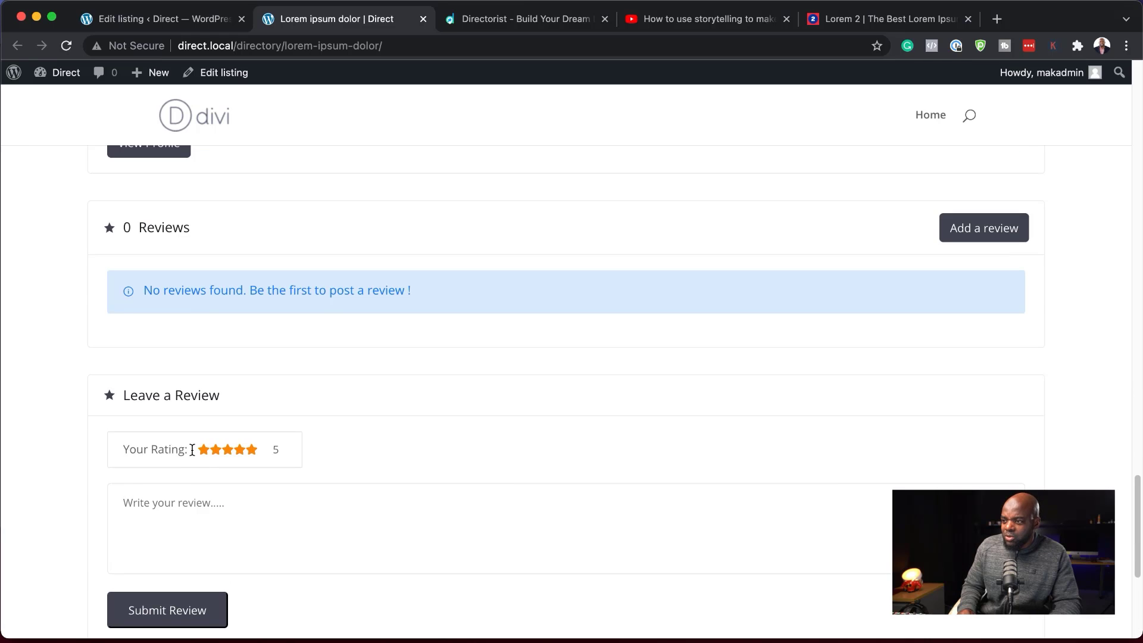
scroll(1011, 476, up, 8)
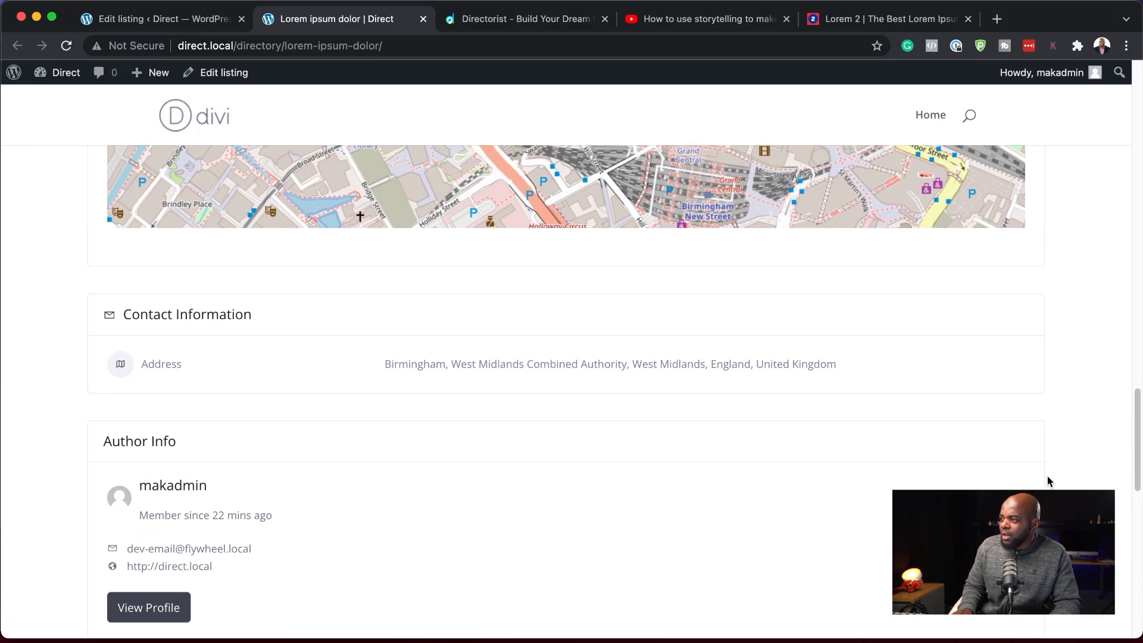
scroll(1047, 473, up, 2)
scroll(1048, 473, down, 6)
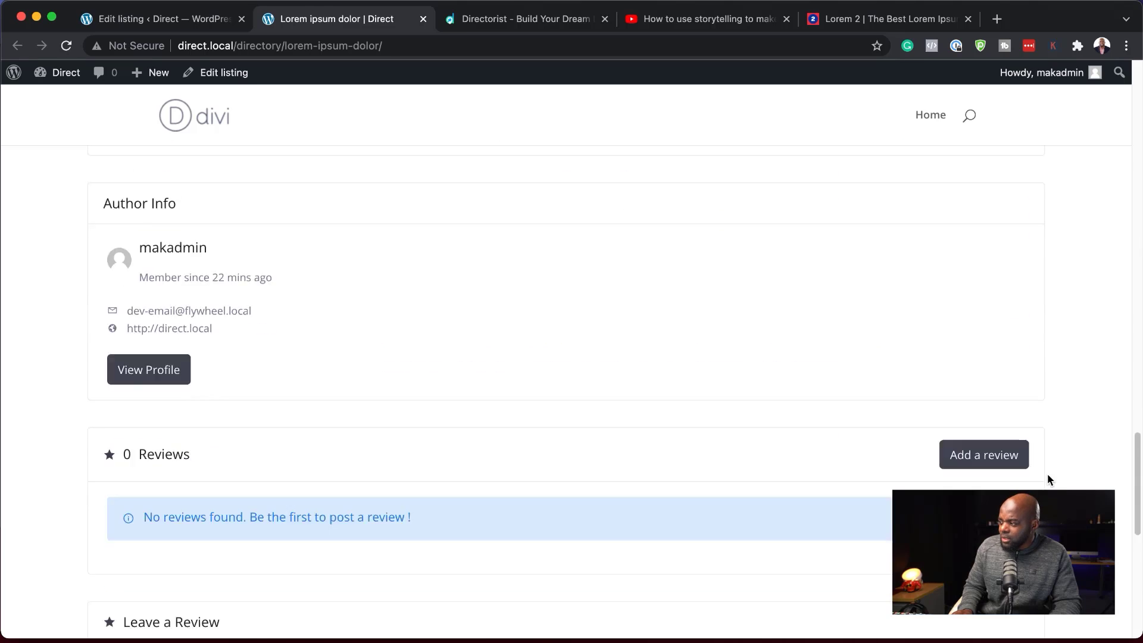
scroll(1047, 475, down, 2)
scroll(1039, 438, up, 3)
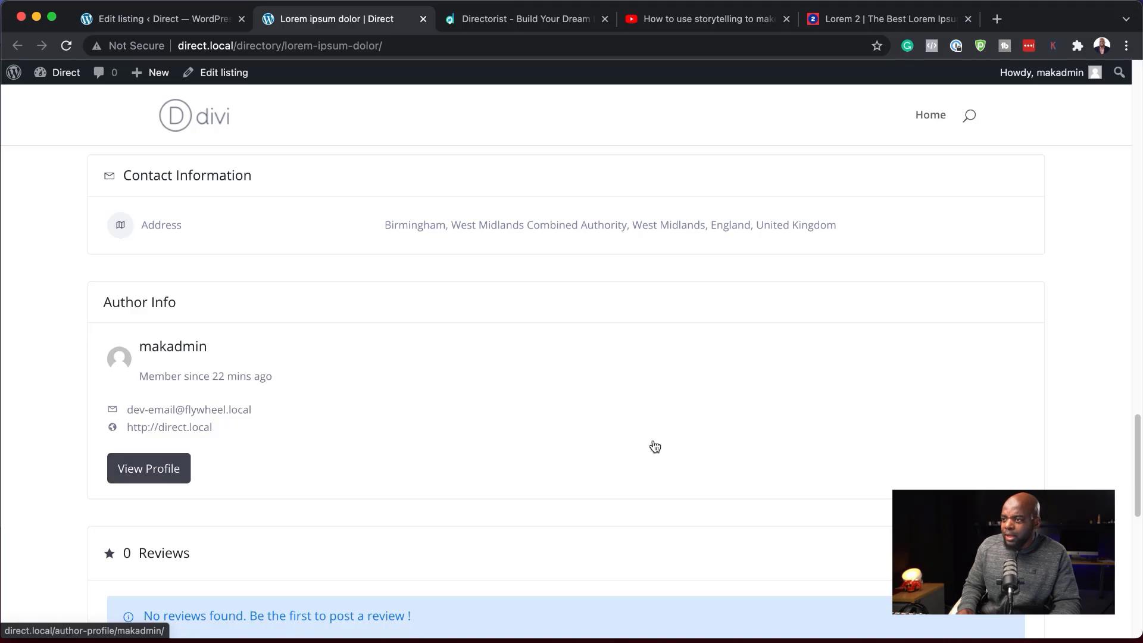
scroll(779, 427, up, 7)
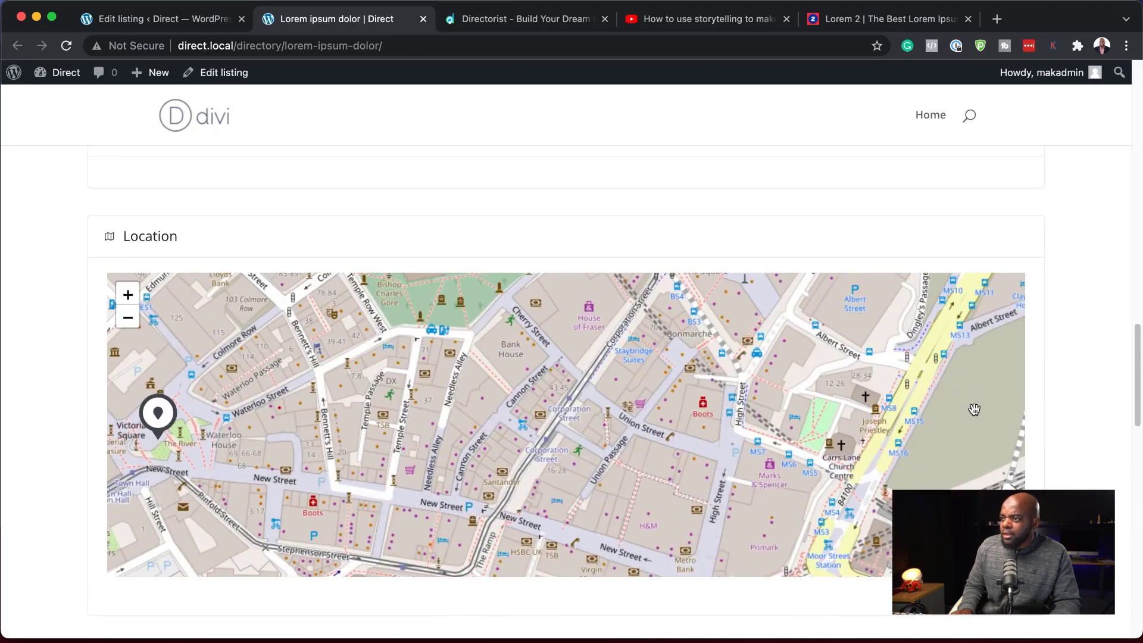
scroll(974, 409, up, 2)
scroll(982, 387, down, 4)
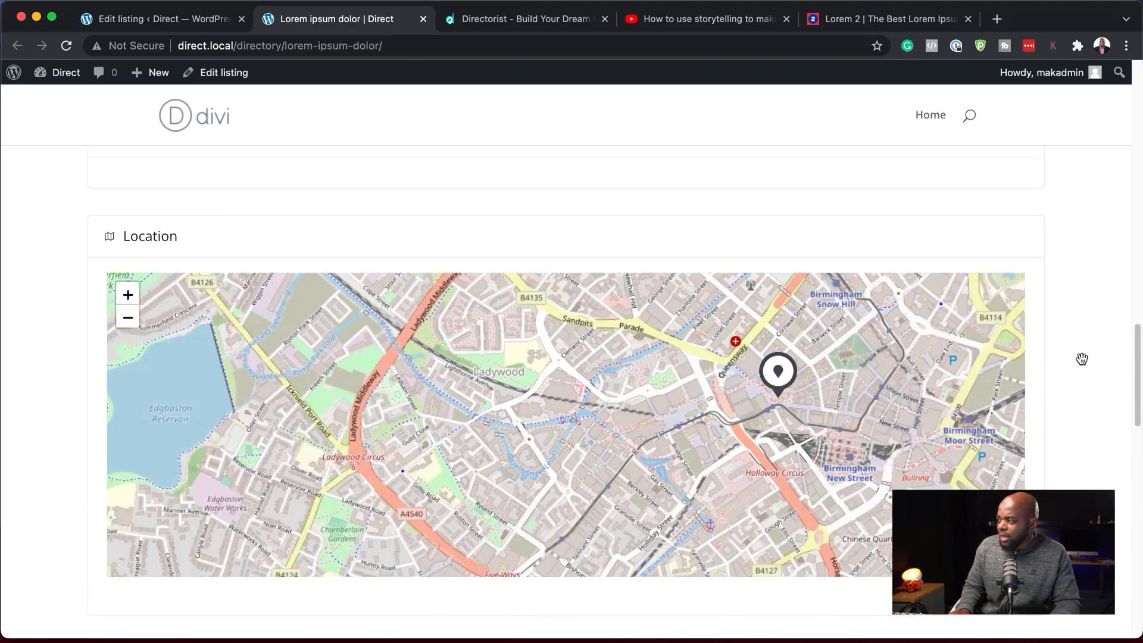
scroll(1081, 359, up, 15)
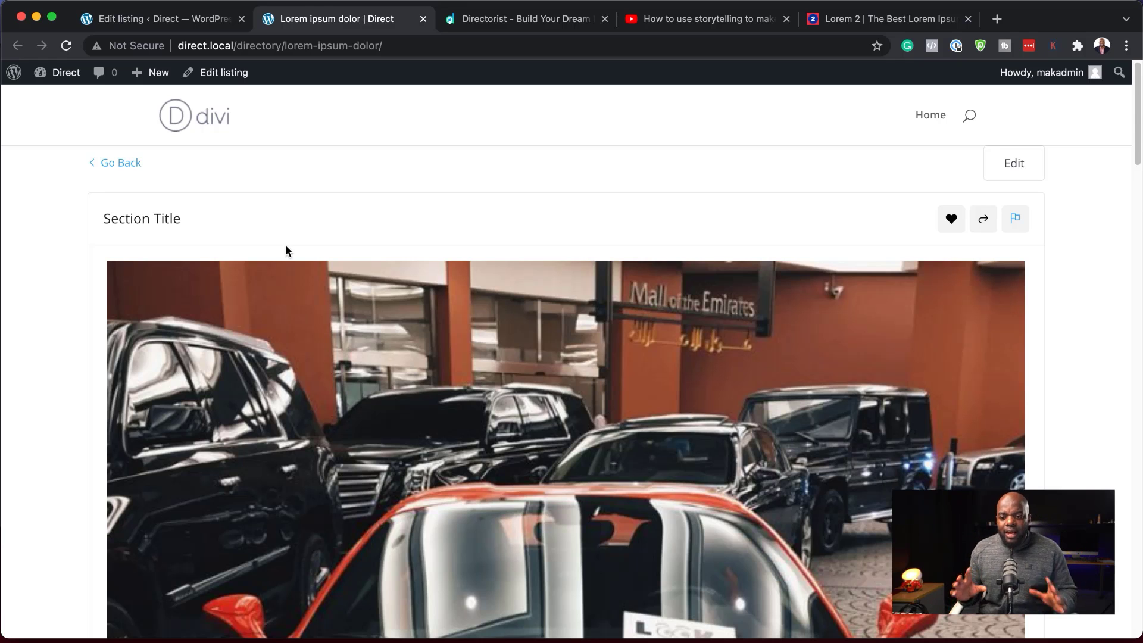
Copy the whole description of the Lorem ipsum dolor listing and paste it into a newly added listing.
click(184, 19)
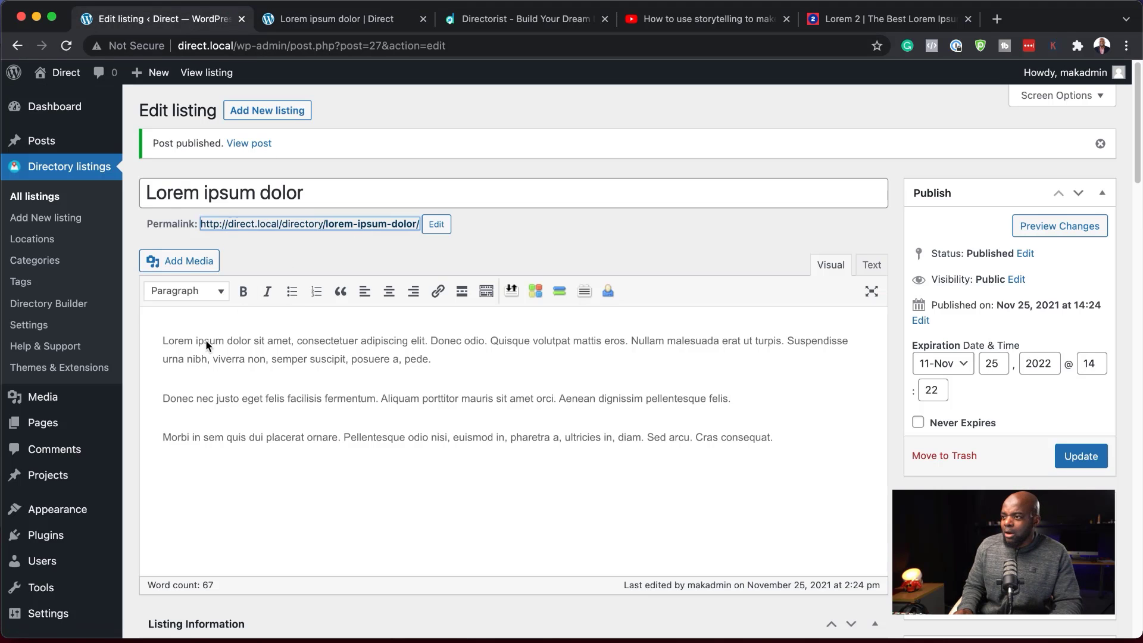
click(162, 337)
shift+click(741, 475)
key(super+c)
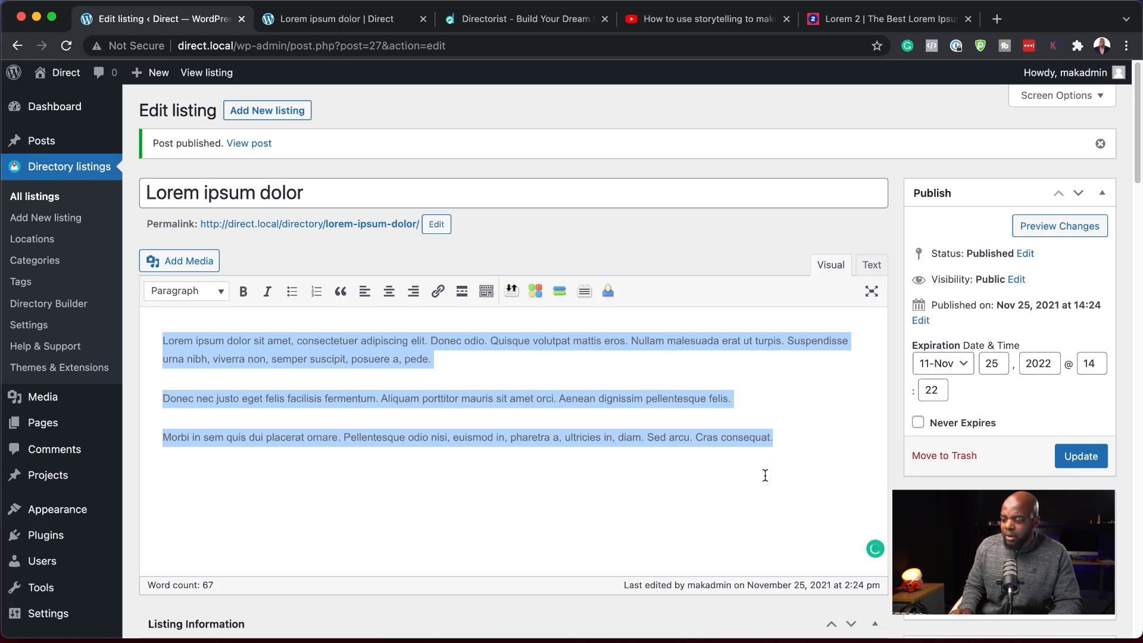
click(251, 112)
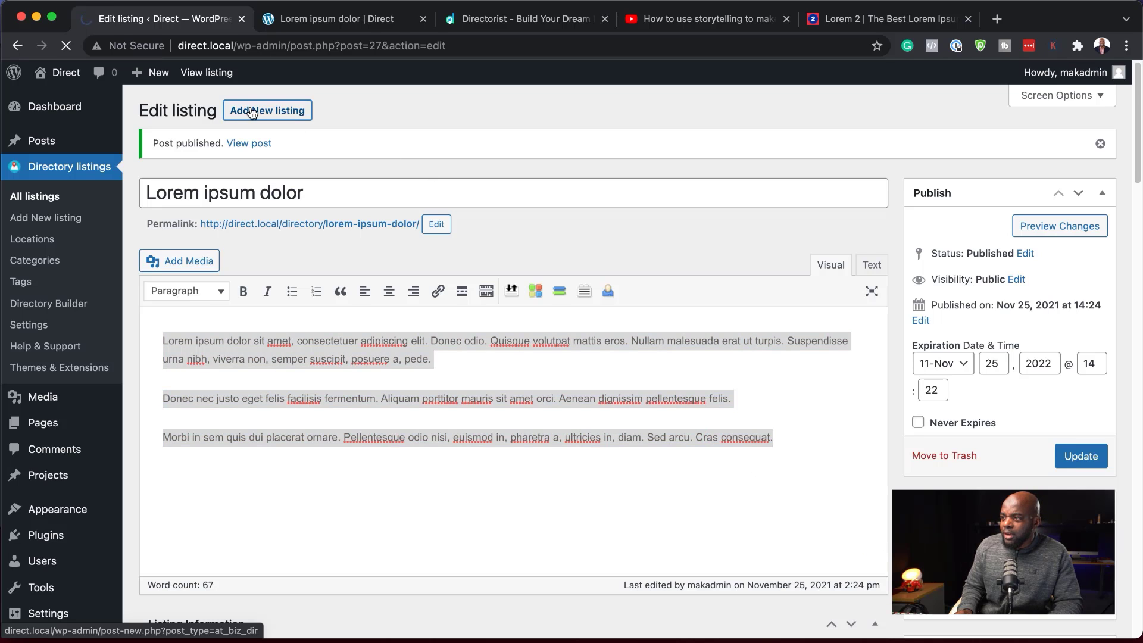
key(super+v)
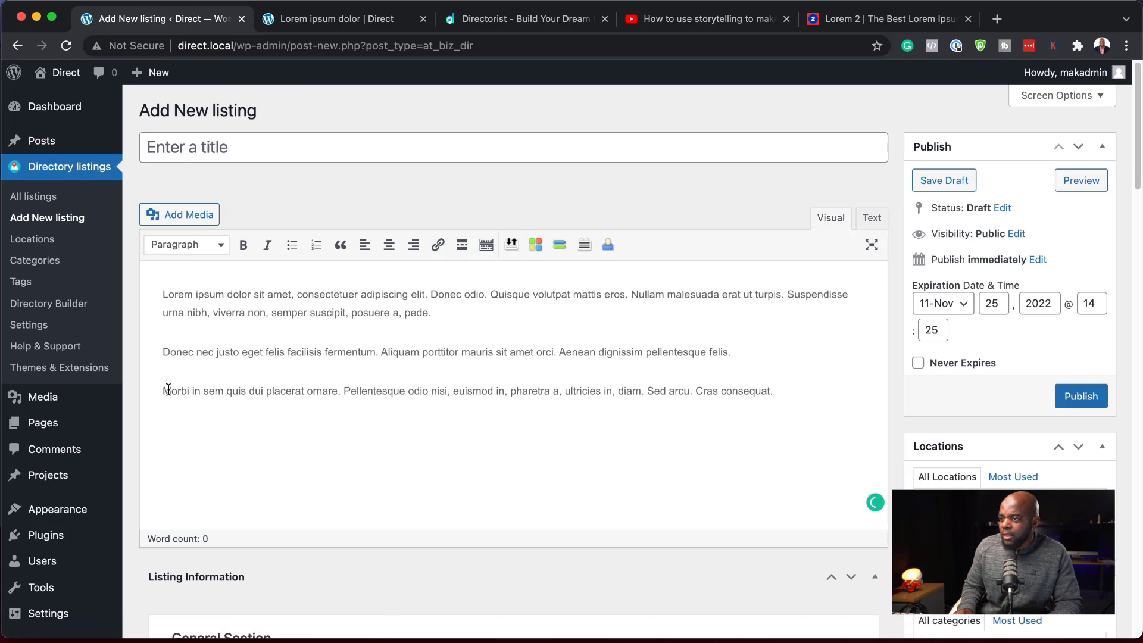
Title the new listing "Morbi in sem", copying those words from its description.
drag(163, 390, 223, 390)
key(super+c)
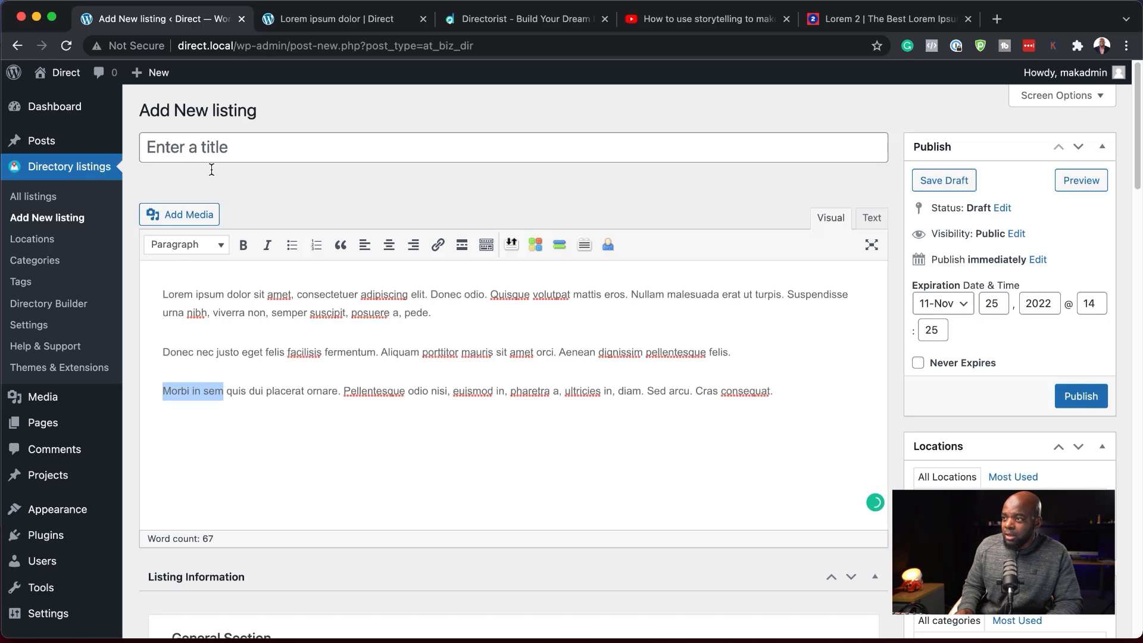
click(213, 148)
key(super+v)
Set the rear-view red car photo from the media library as the Morbi in sem listing's preview image and publish the listing.
scroll(322, 440, down, 5)
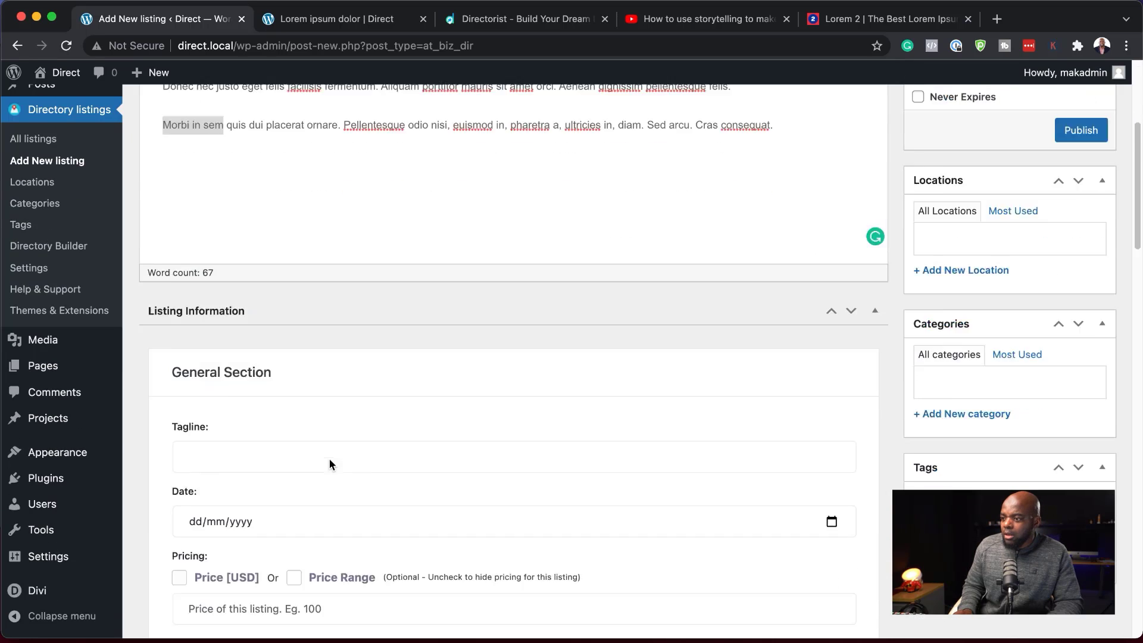
scroll(298, 405, down, 2)
scroll(308, 407, down, 15)
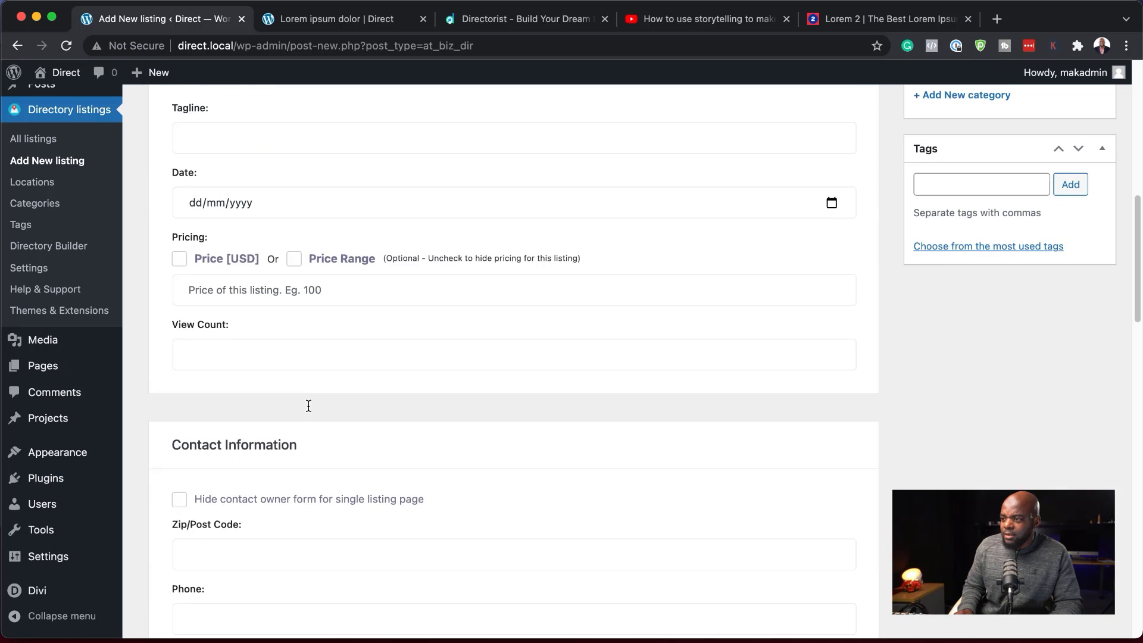
scroll(308, 409, down, 8)
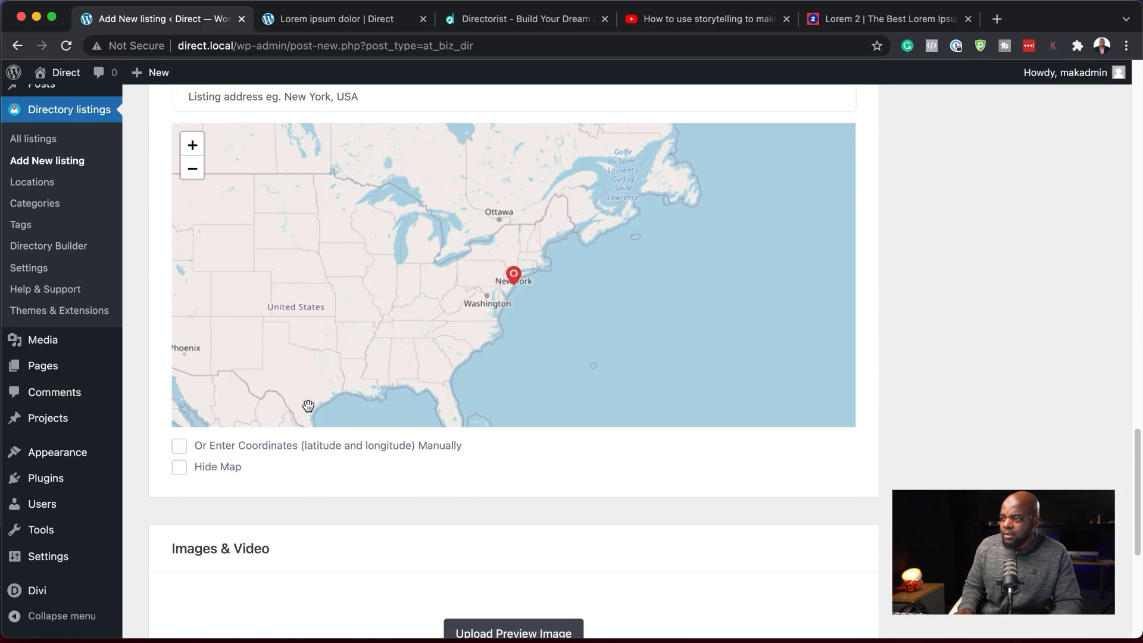
scroll(294, 534, down, 4)
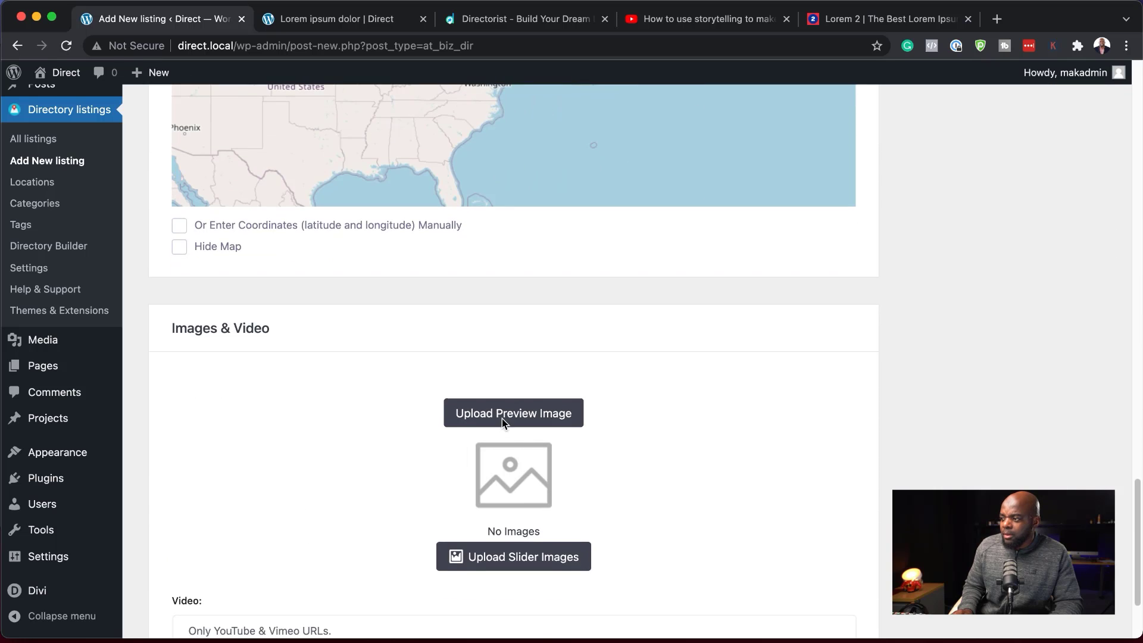
click(501, 419)
click(202, 271)
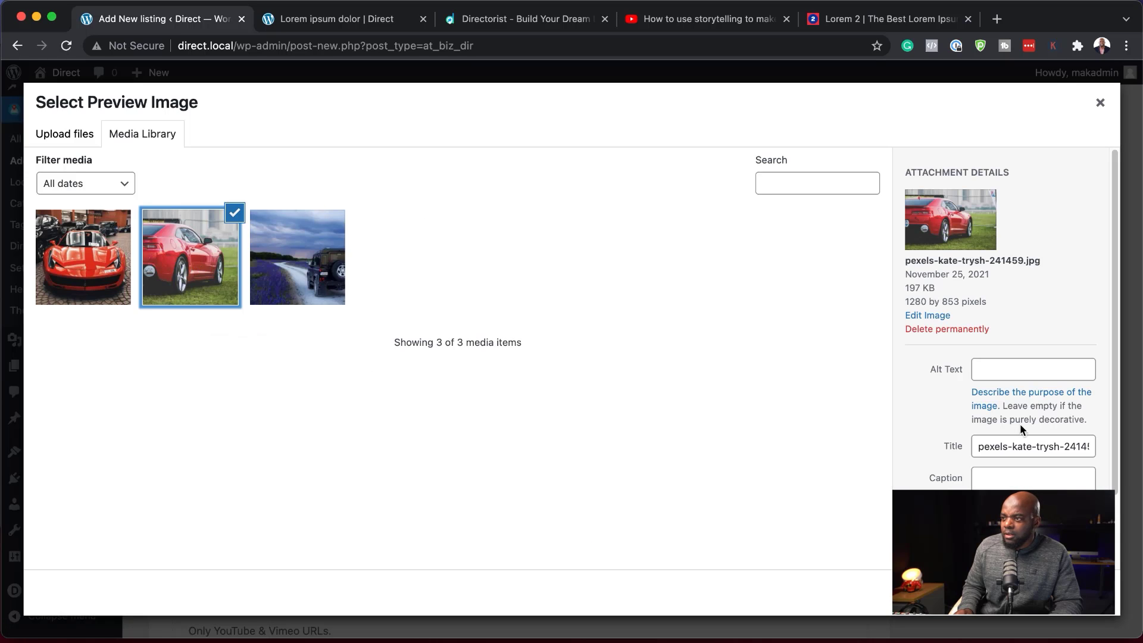
click(1080, 592)
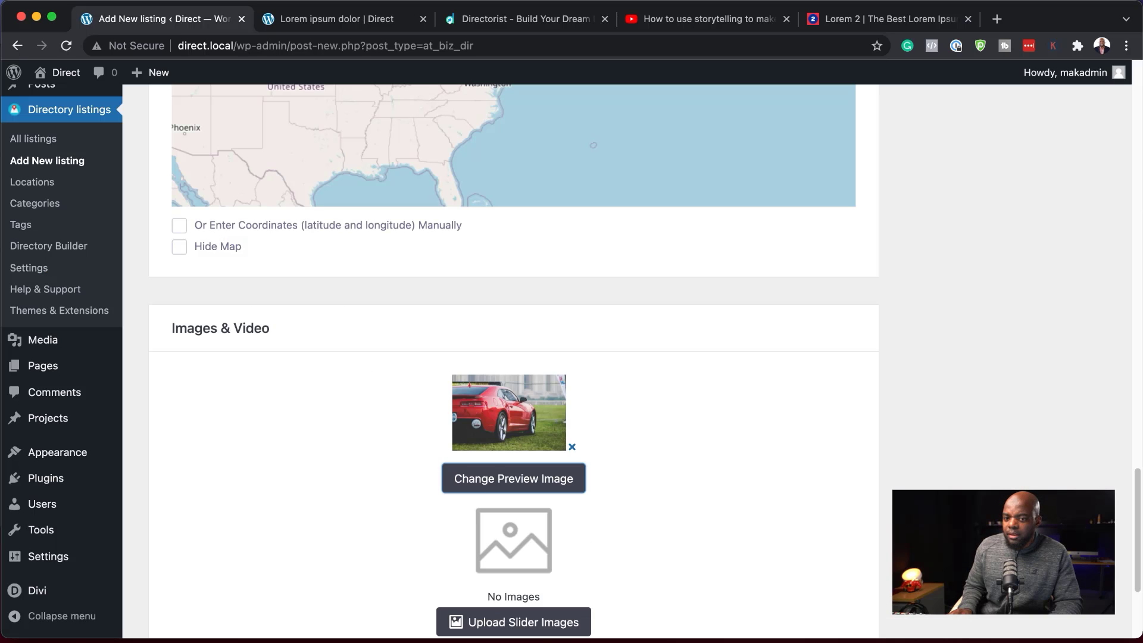
scroll(1086, 466, up, 15)
click(1086, 394)
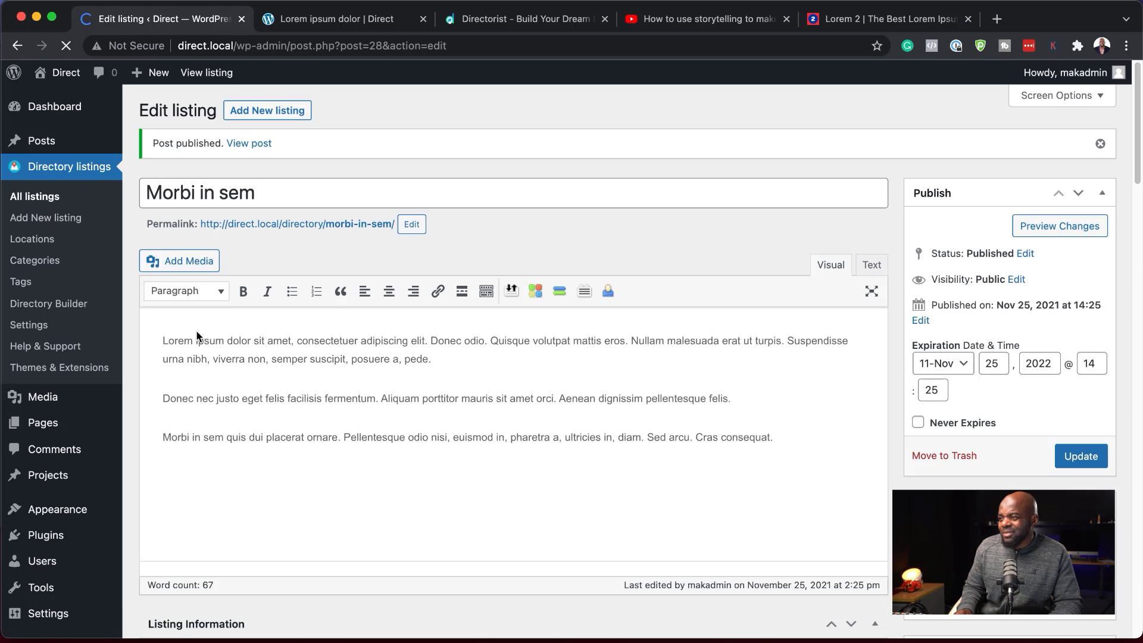
Add another listing and fill its description with the full text copied from the Morbi in sem listing.
drag(160, 340, 744, 464)
key(super+c)
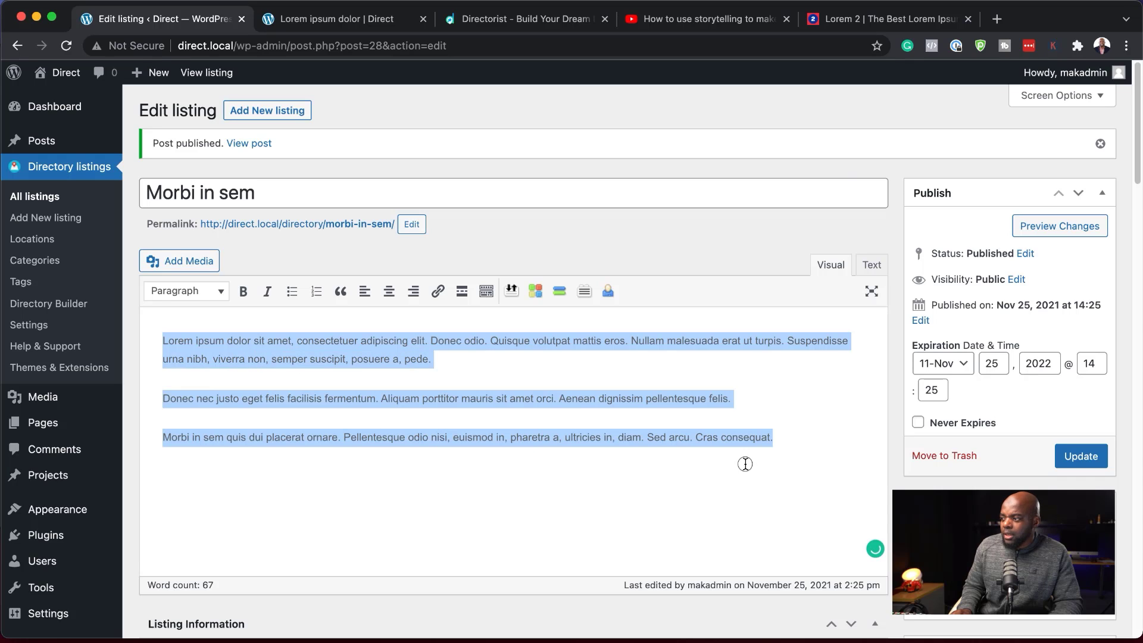
click(282, 116)
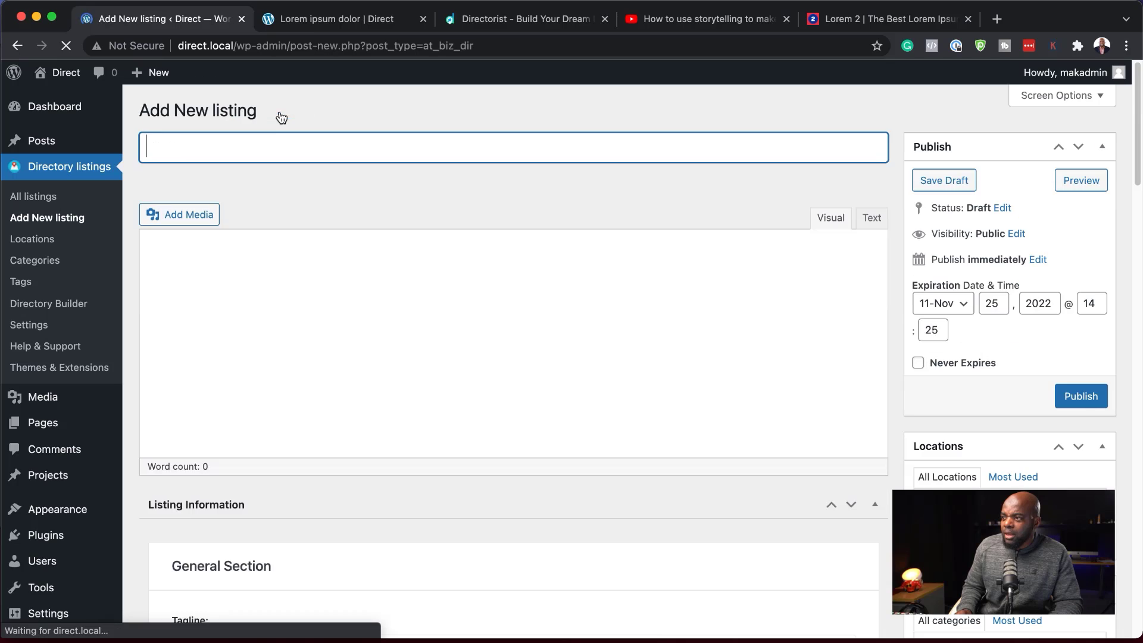
click(198, 276)
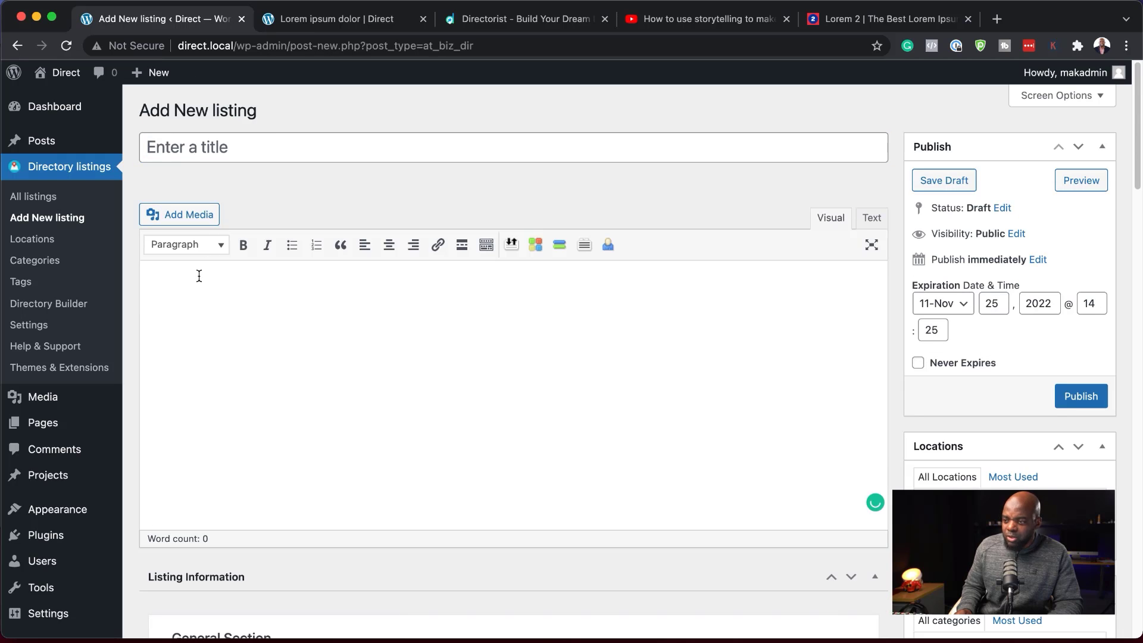
key(super+v)
Title this listing "Aliquam porttitor", copying the words from its second description paragraph.
drag(380, 352, 458, 352)
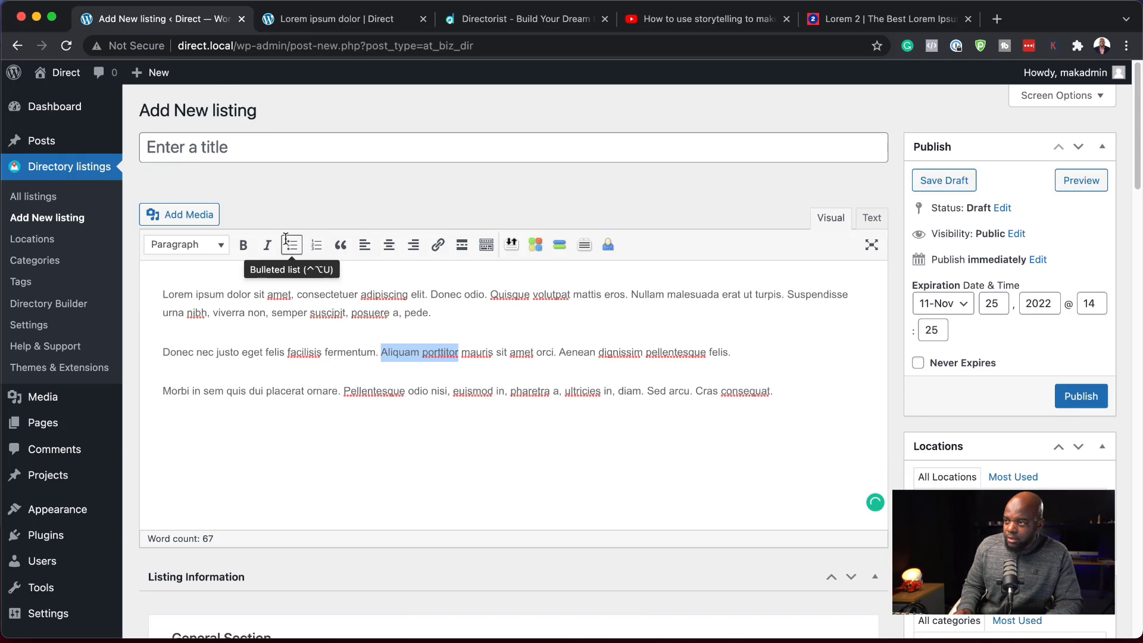
key(super+c)
click(250, 159)
key(super+v)
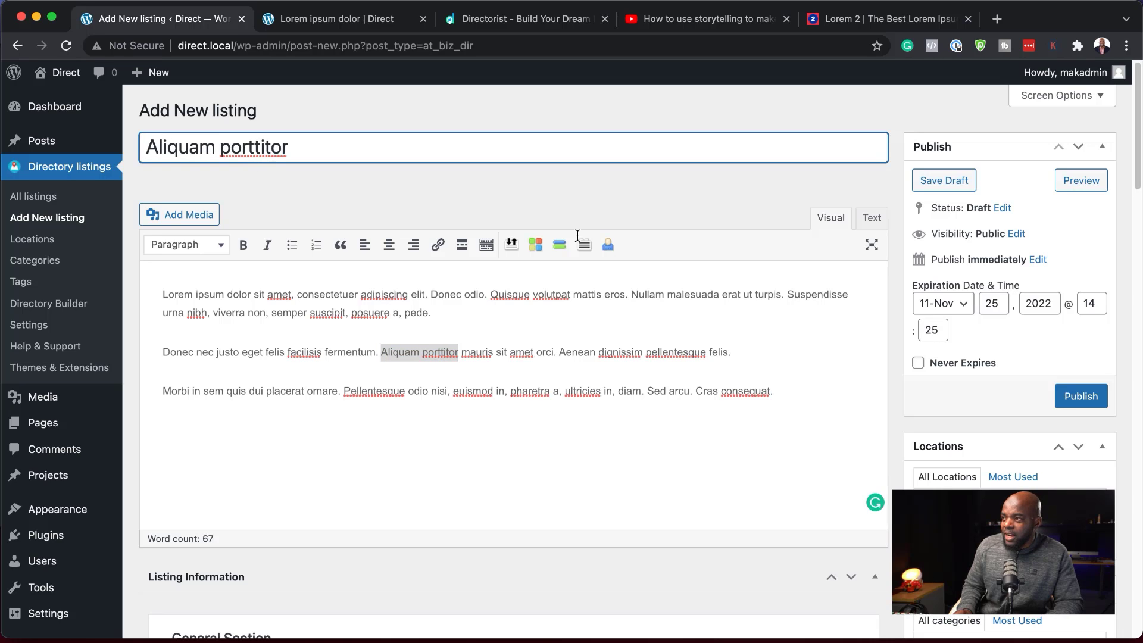
Use the photo of the off-road vehicle beside the lavender field from the media library as the Aliquam porttitor listing's preview image.
scroll(614, 534, down, 20)
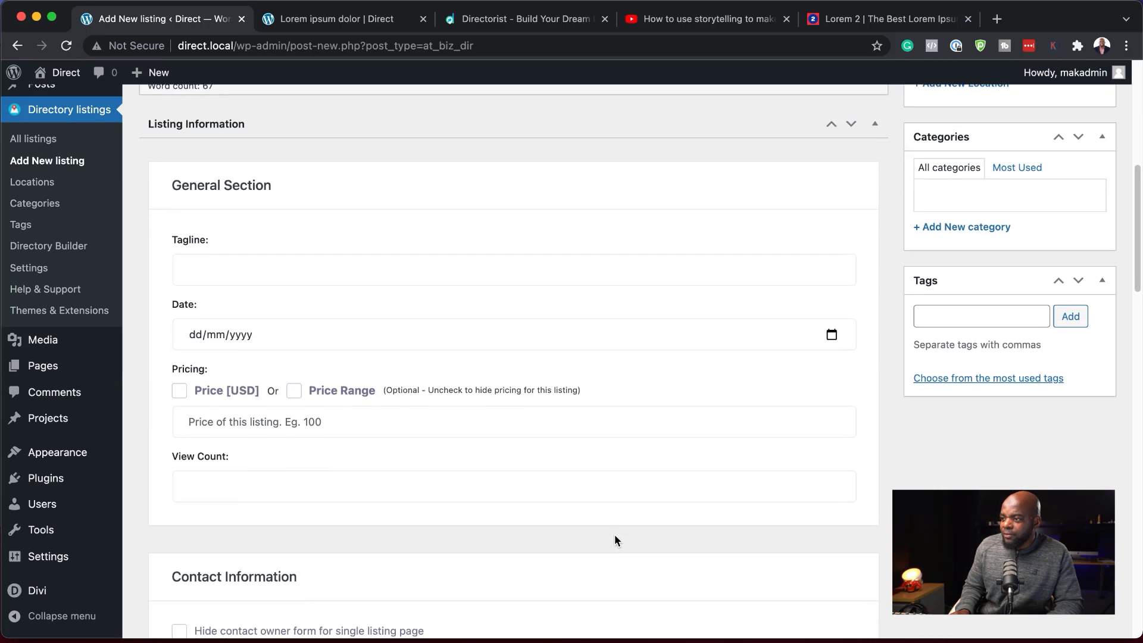
scroll(614, 537, down, 10)
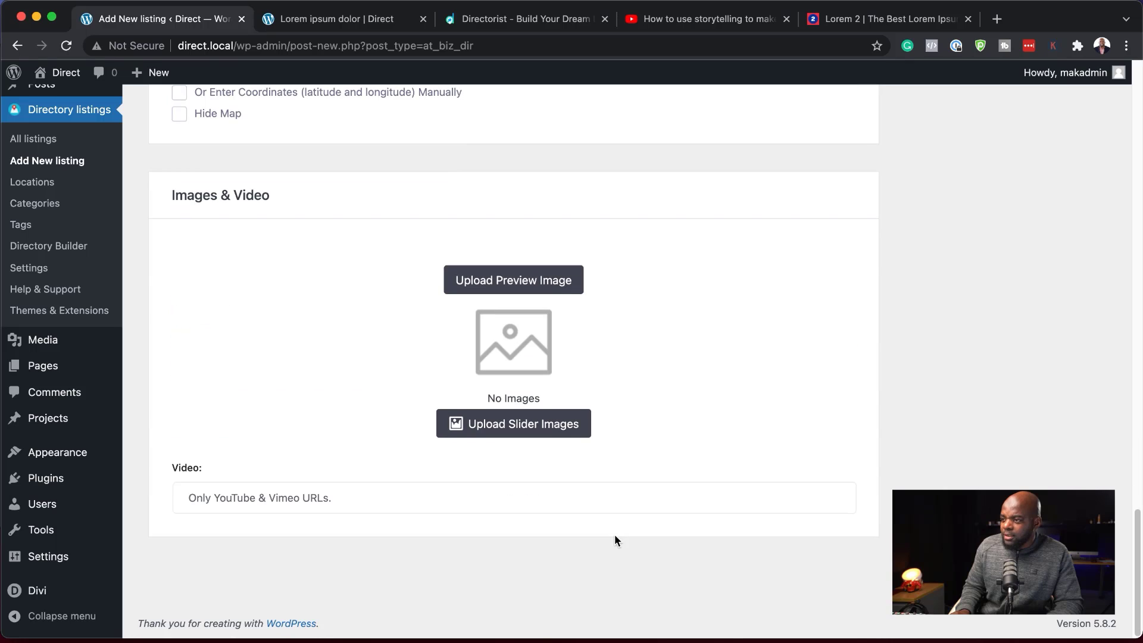
click(556, 280)
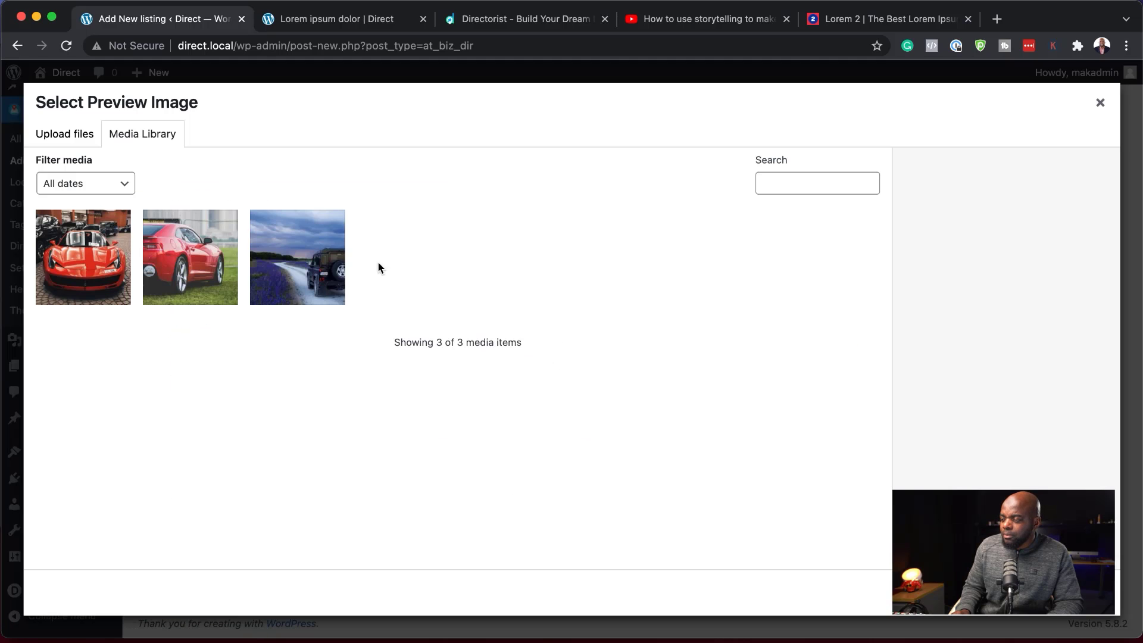
click(294, 278)
click(1071, 592)
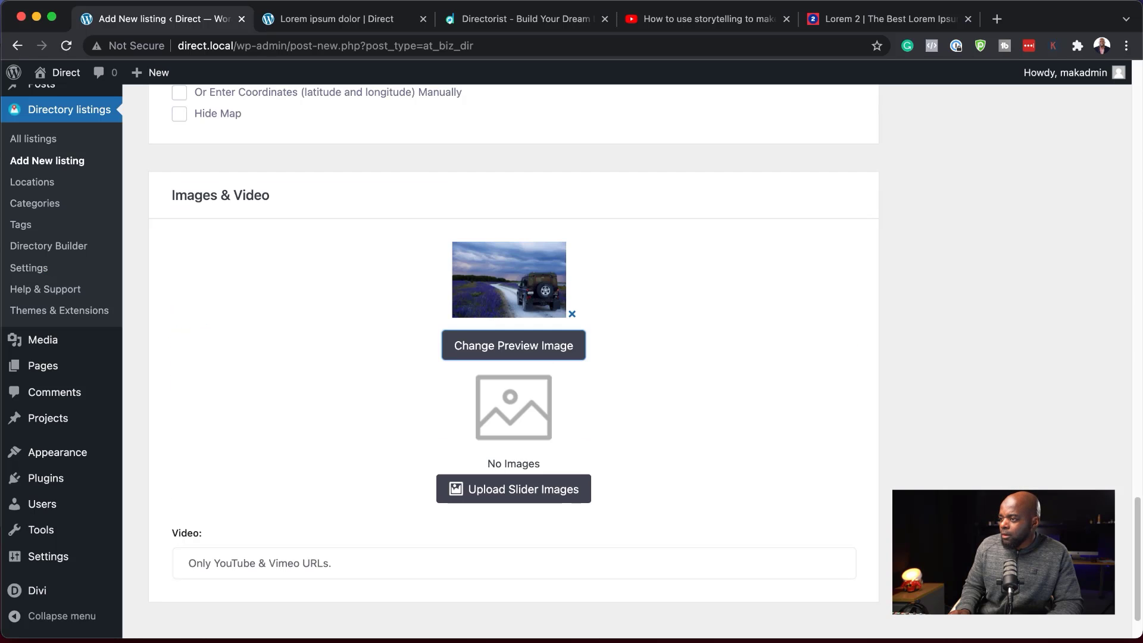
Set the Aliquam porttitor listing's price to 20000 USD and publish the listing.
scroll(783, 487, up, 15)
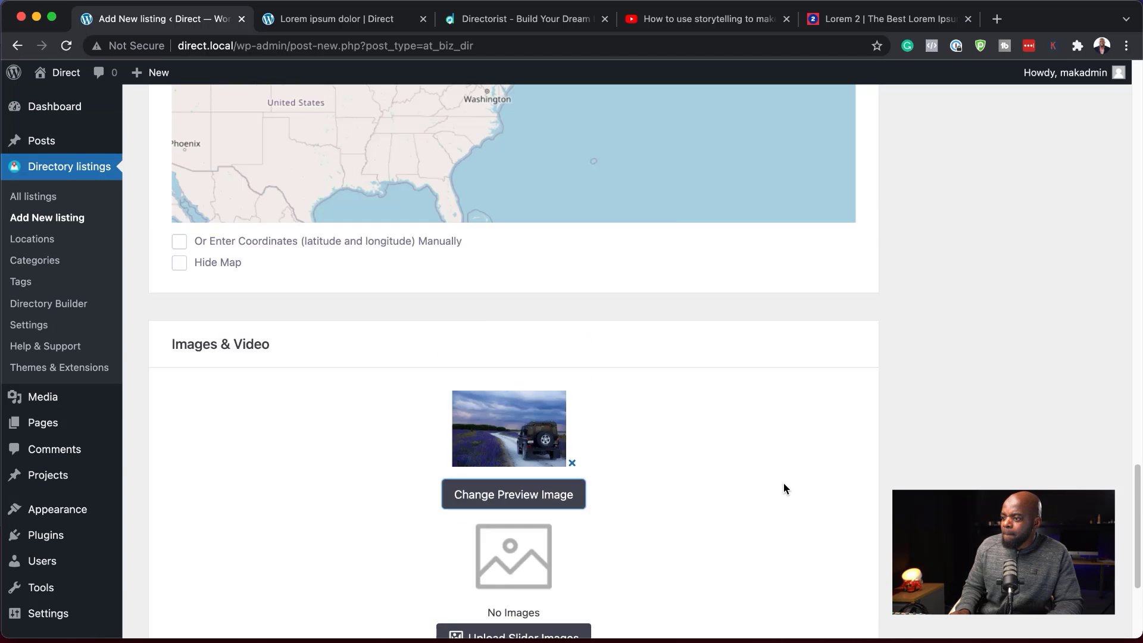
scroll(783, 487, up, 4)
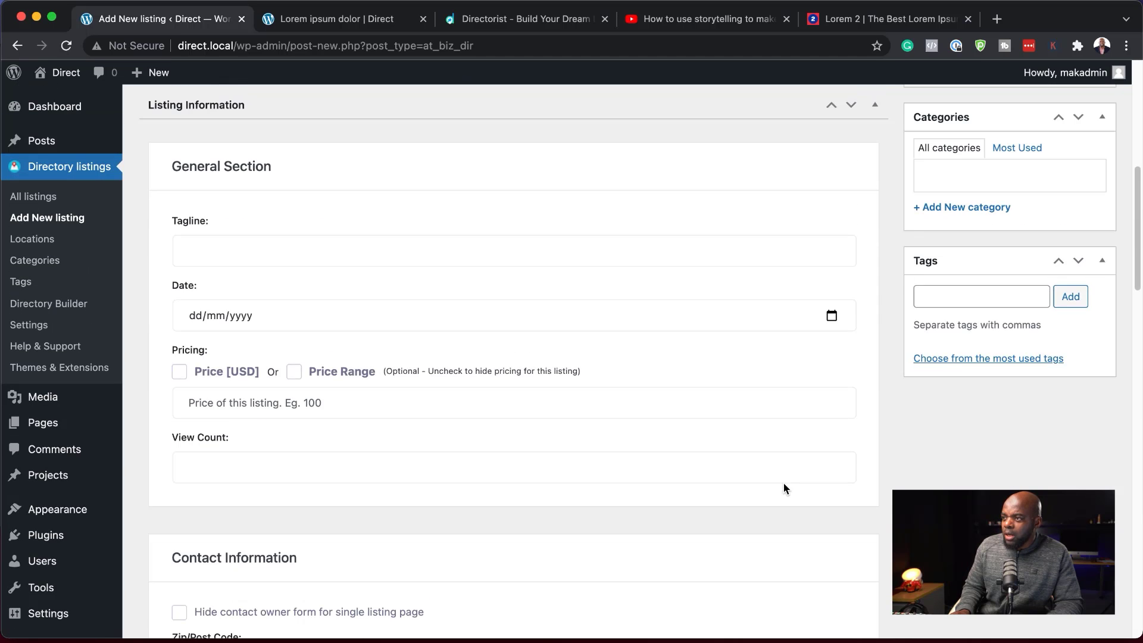
click(318, 408)
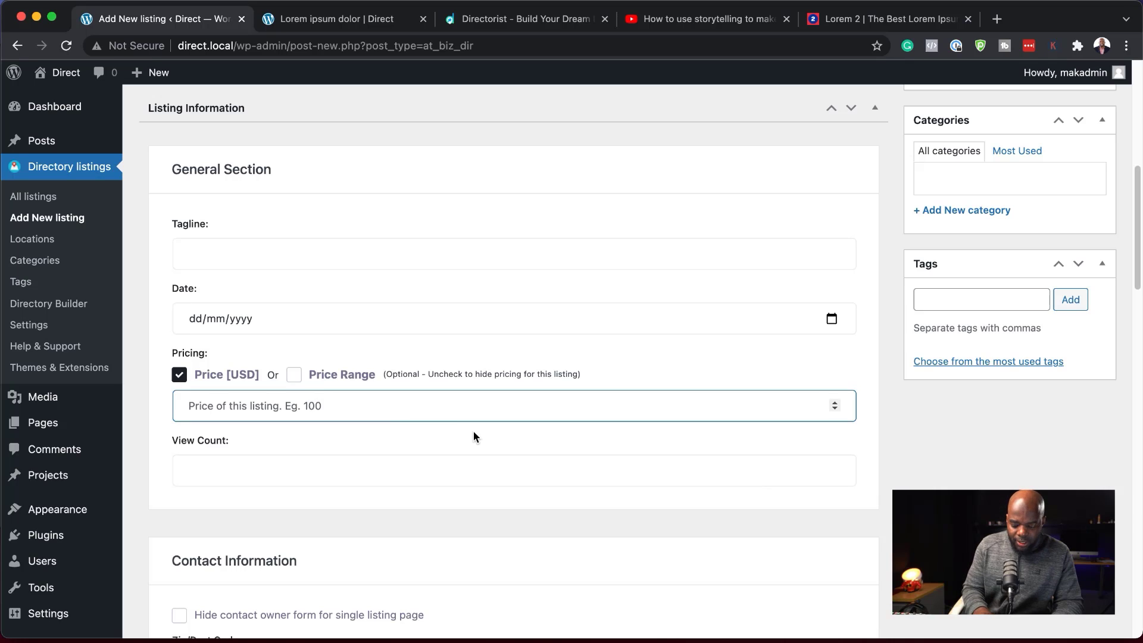
text(20000)
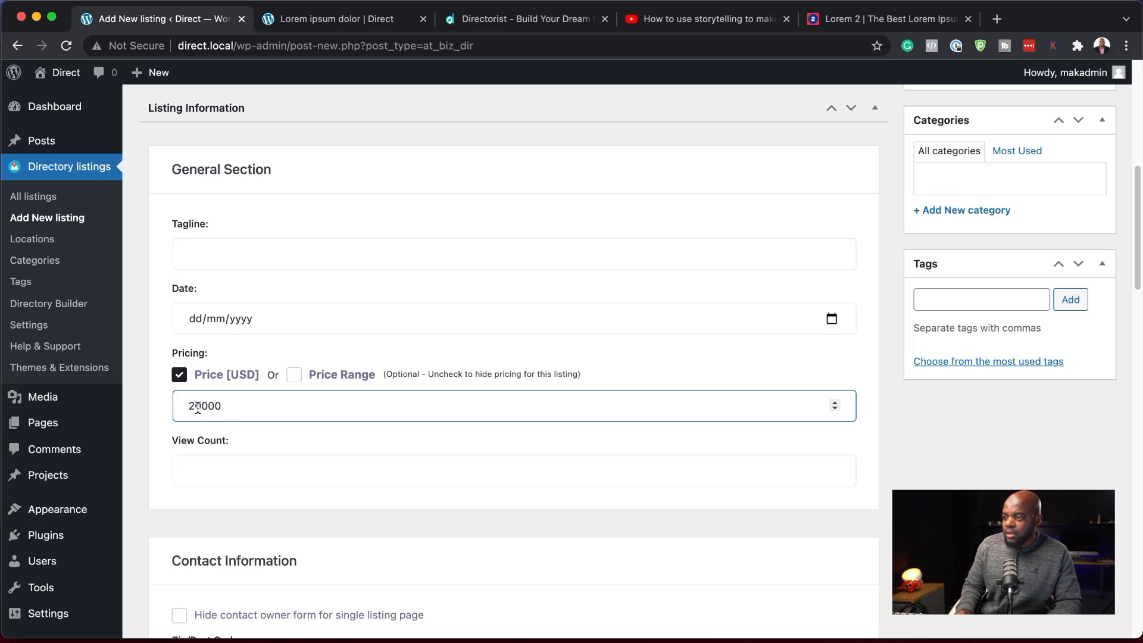
scroll(786, 462, up, 10)
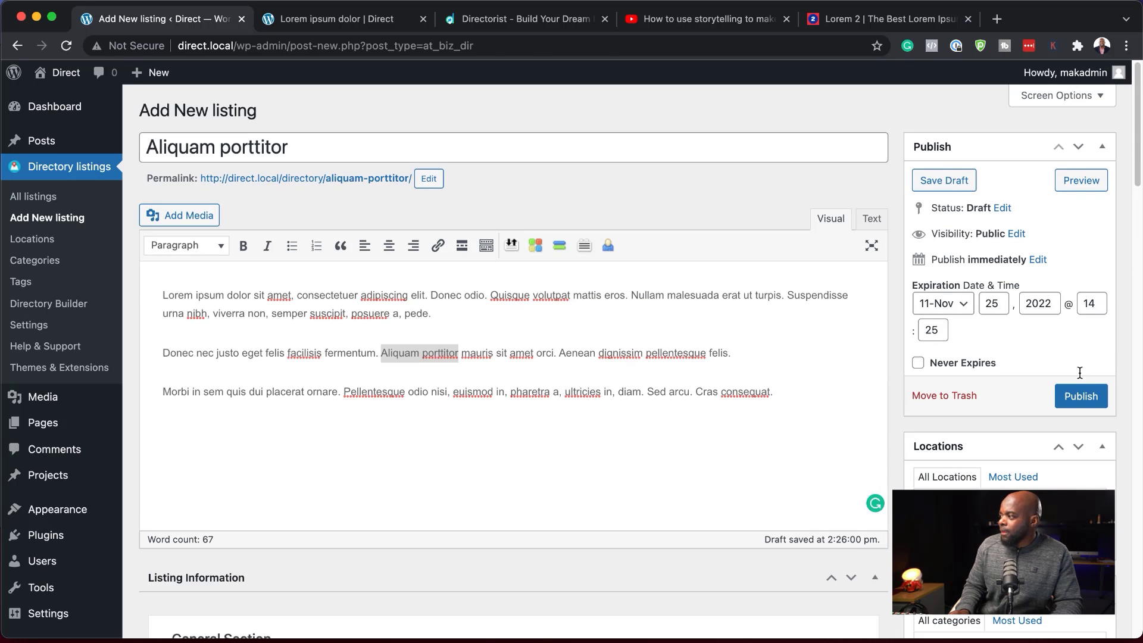
click(1081, 396)
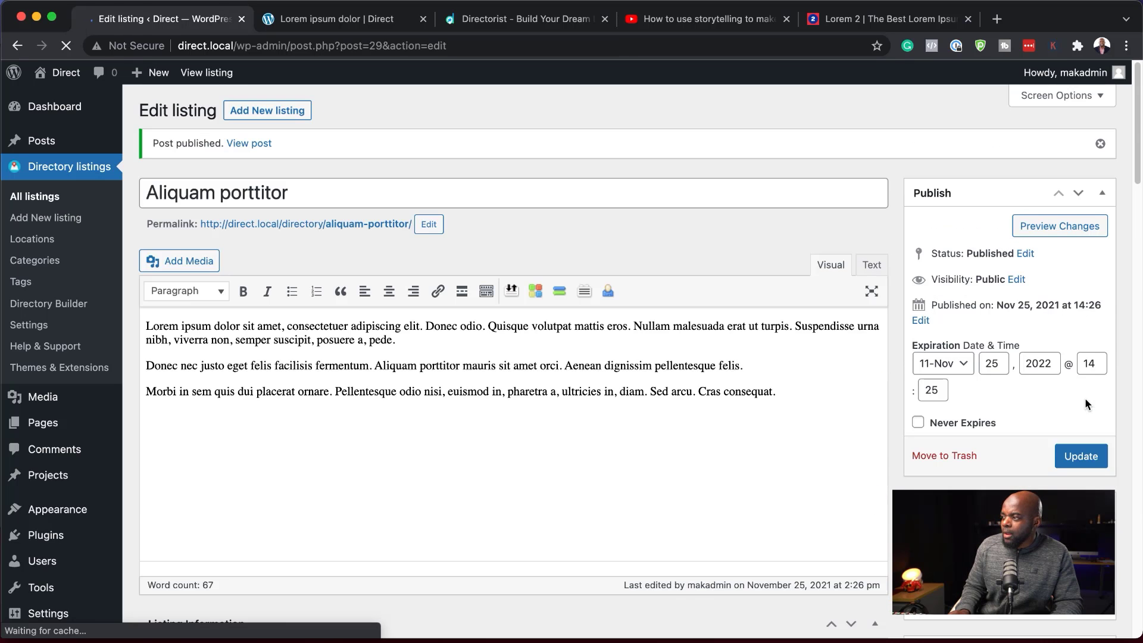
Open the published Aliquam porttitor listing in its own browser tab and review its image, price, description and author sections.
super+click(368, 226)
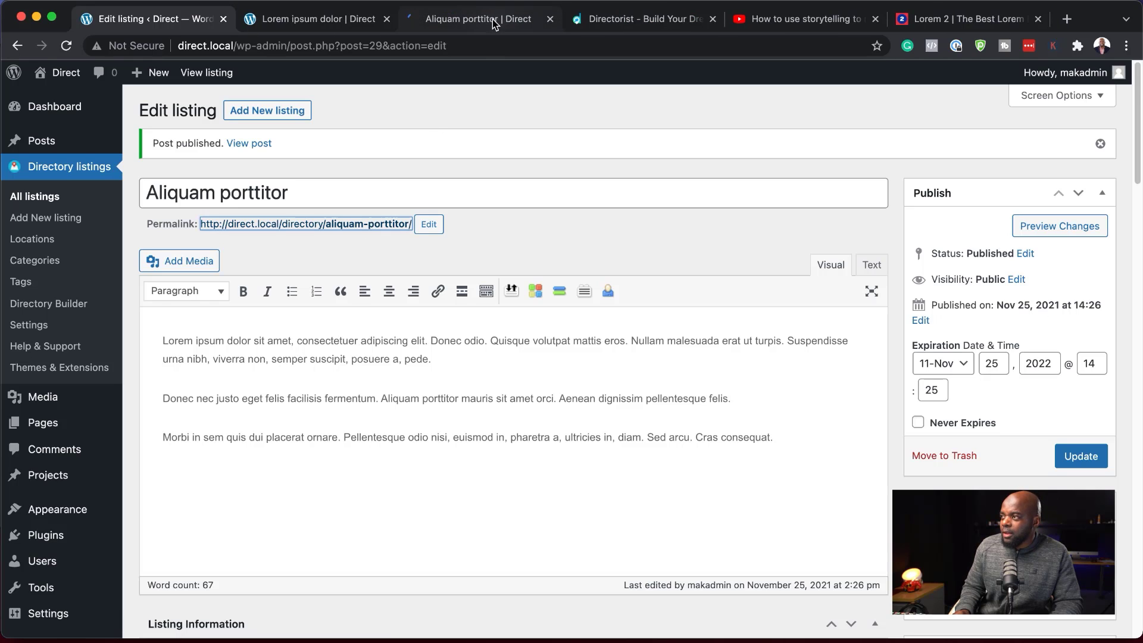
click(492, 24)
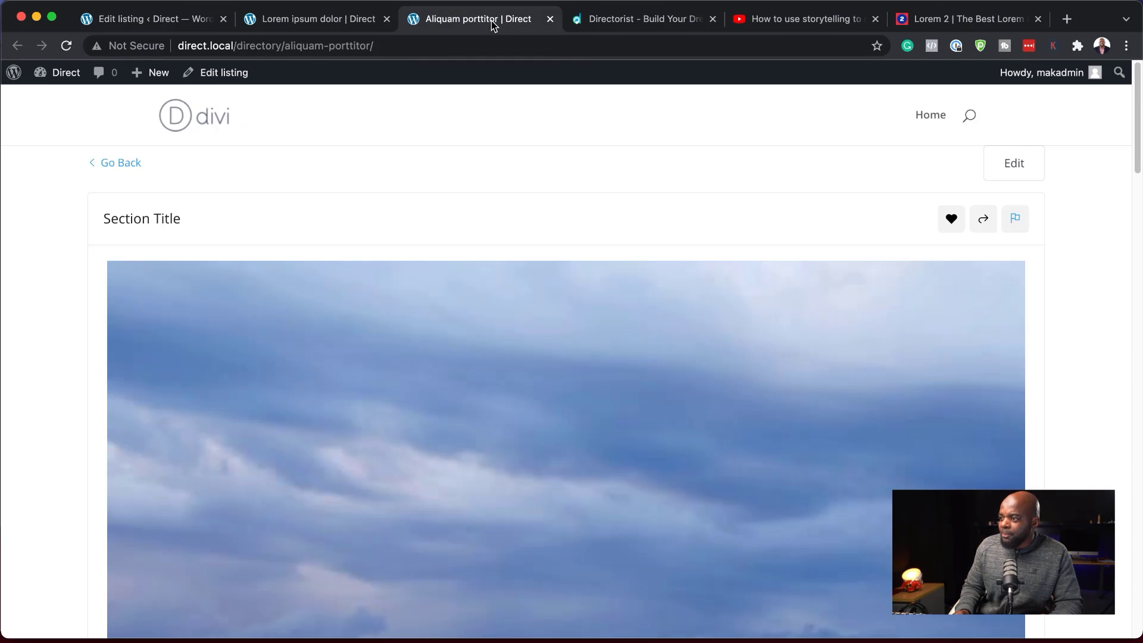
scroll(1083, 487, down, 10)
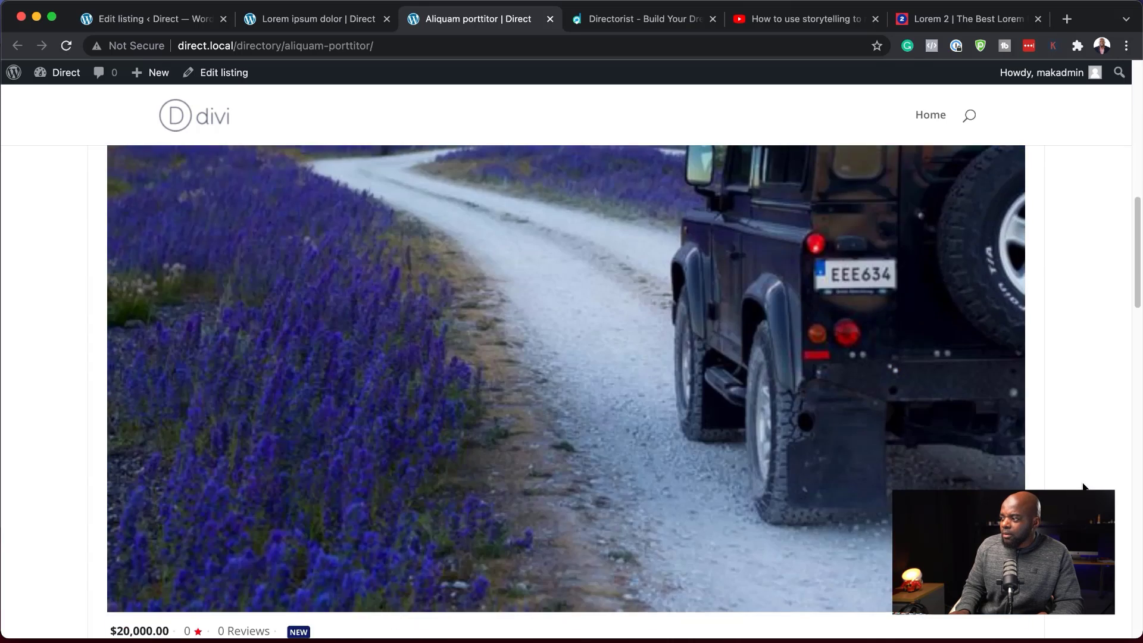
scroll(1083, 487, down, 12)
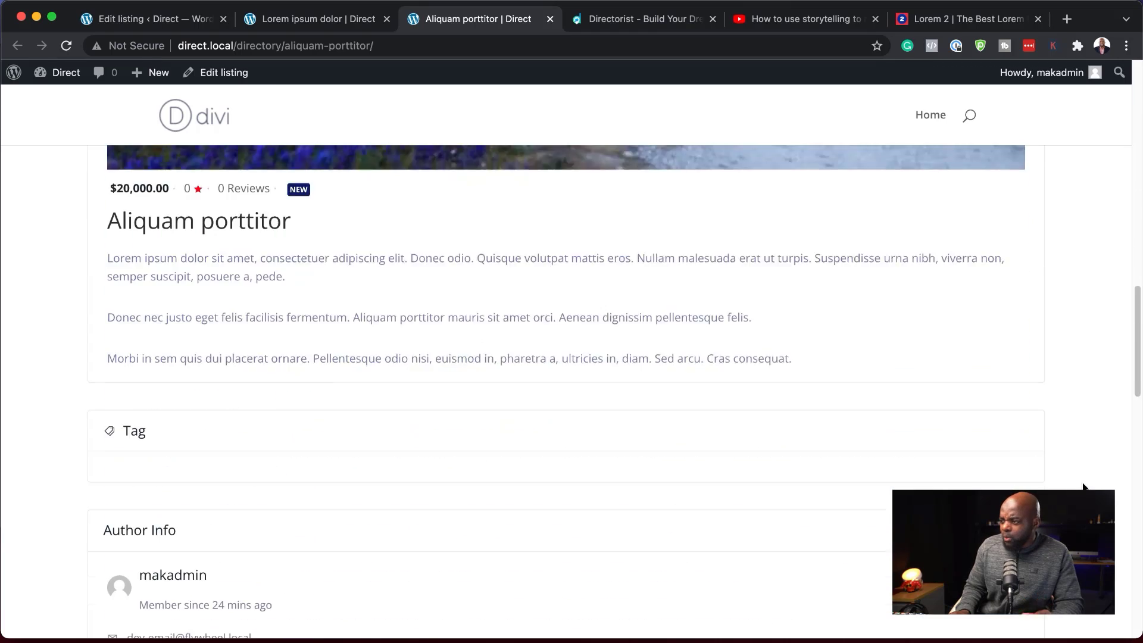
scroll(1083, 487, down, 10)
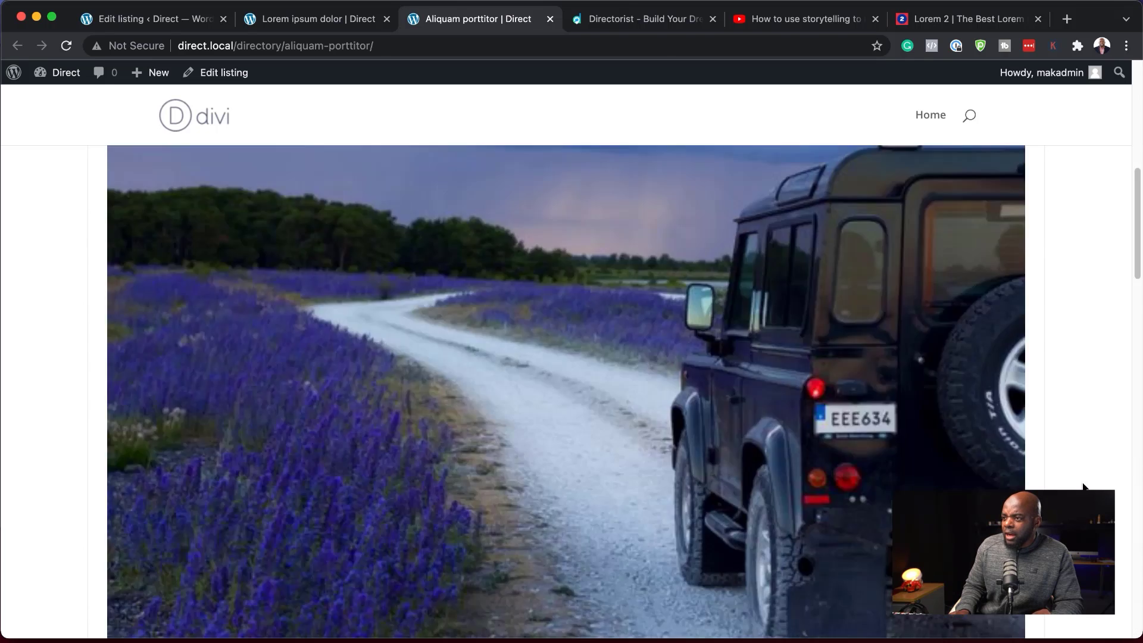
scroll(1083, 487, up, 5)
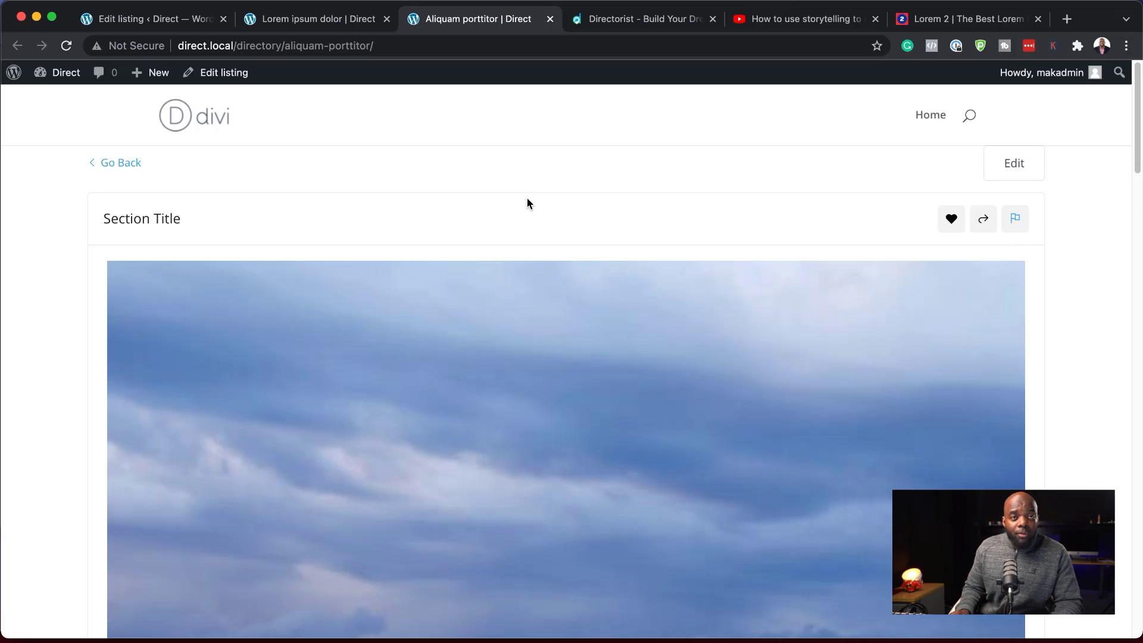
Open the directory plugin's page setup settings and look at the page choices for the Add Listing page.
click(177, 25)
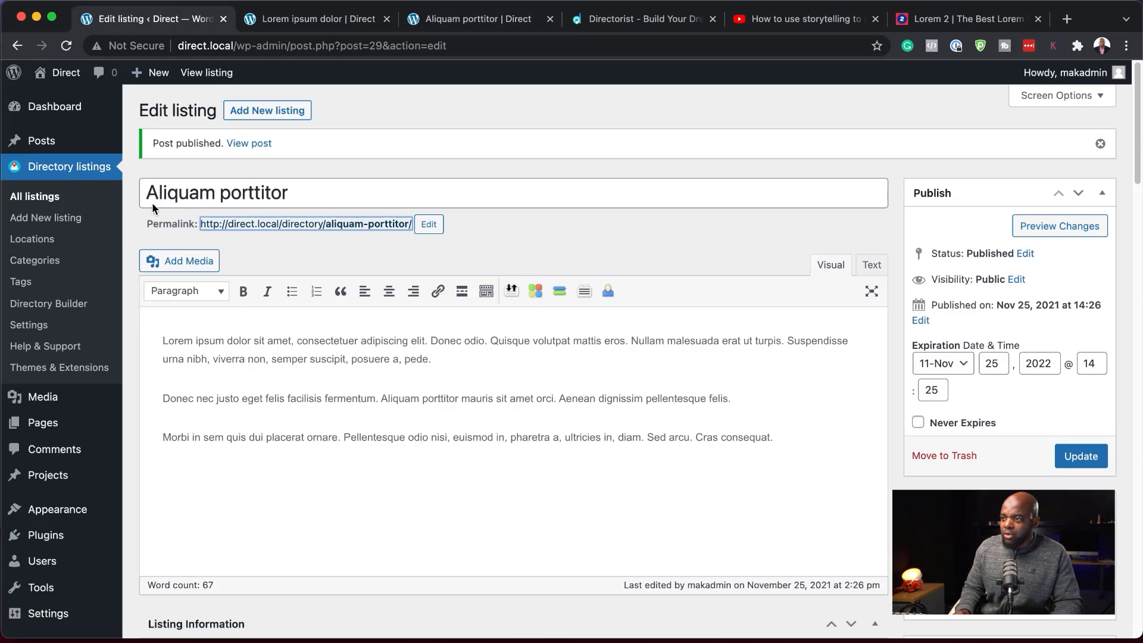
click(46, 329)
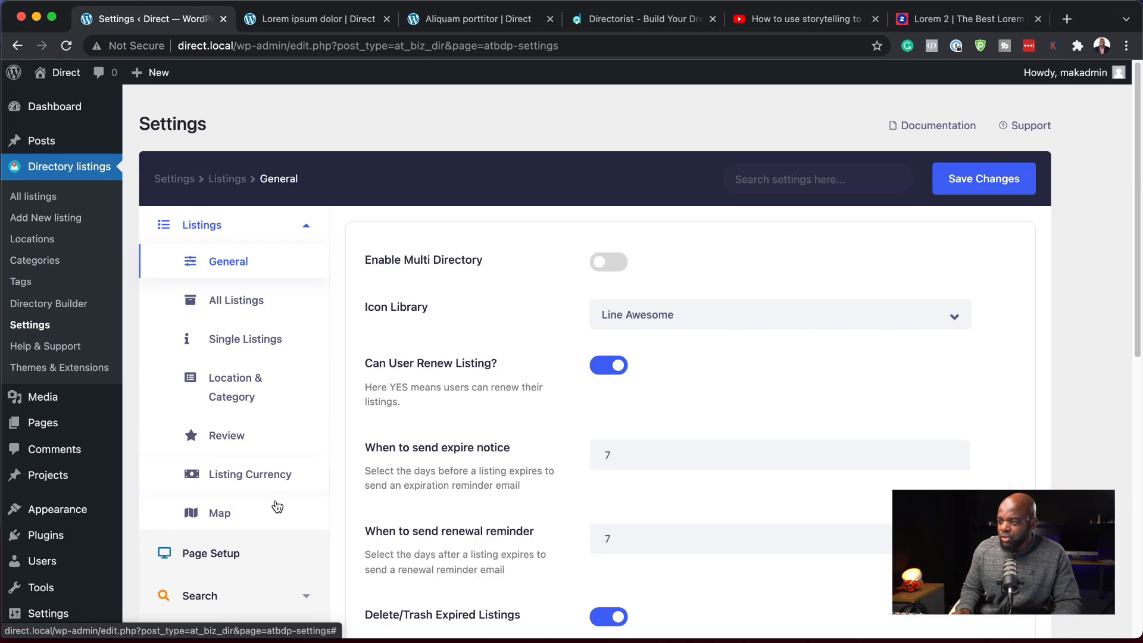
scroll(277, 504, down, 3)
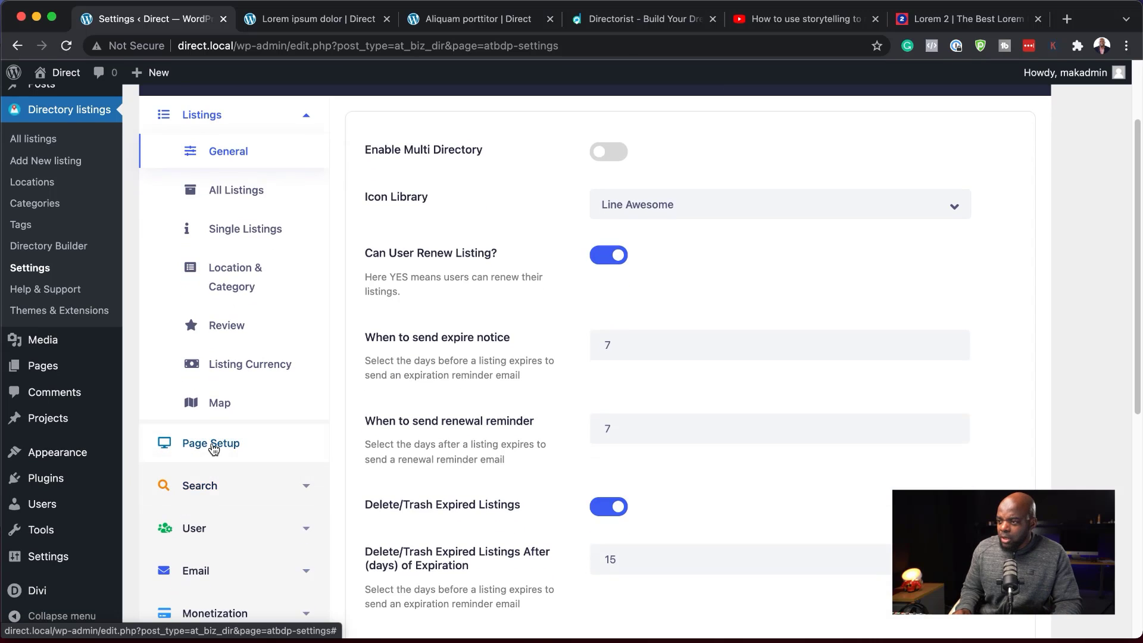
click(214, 448)
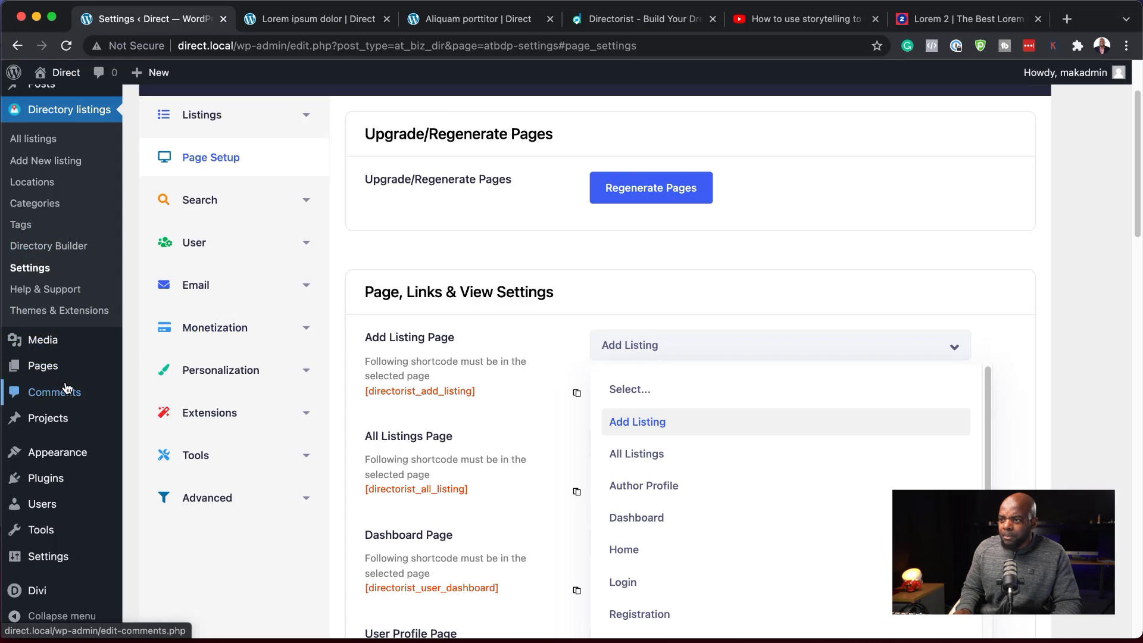
Open the list of all WordPress pages and look through the directory pages it contains.
scroll(66, 387, up, 1)
click(169, 372)
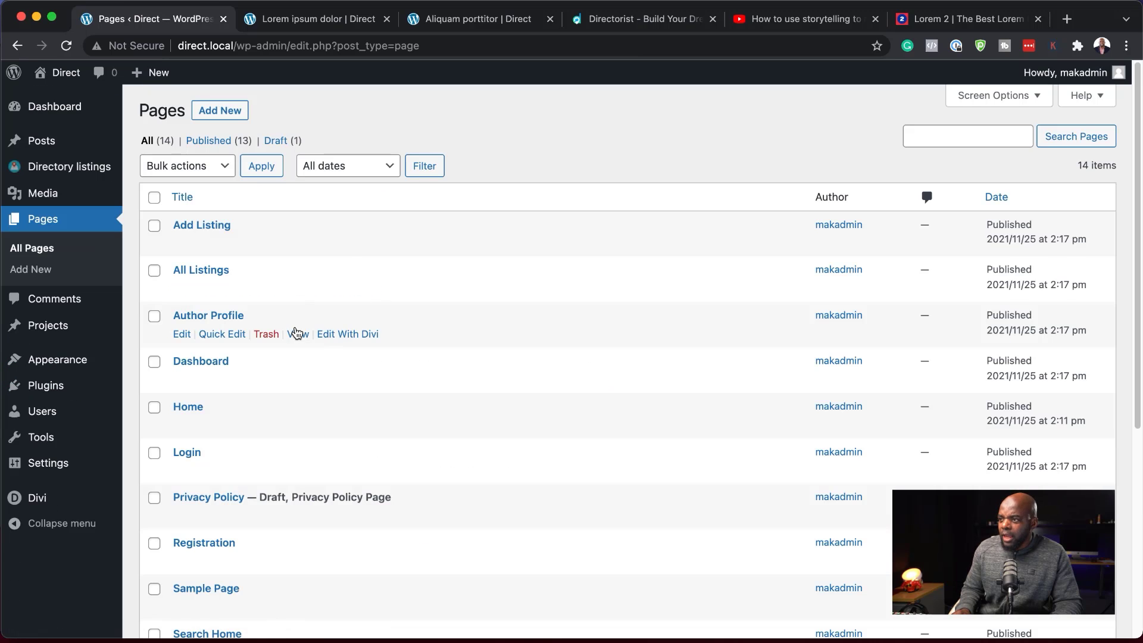
scroll(297, 335, down, 1)
scroll(297, 336, down, 5)
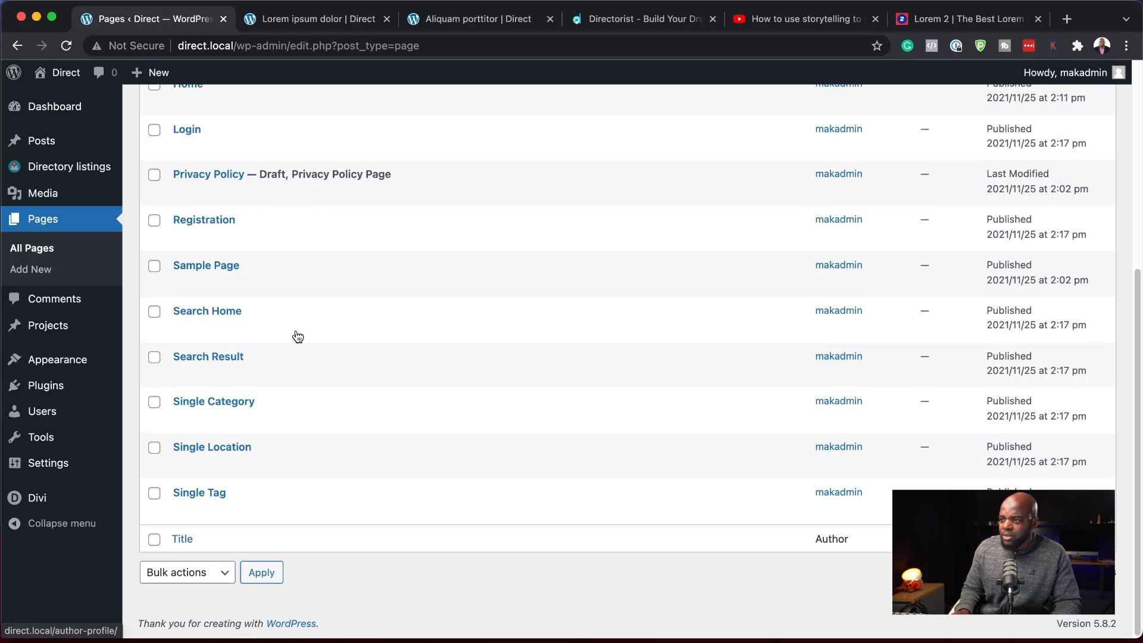
scroll(297, 336, up, 5)
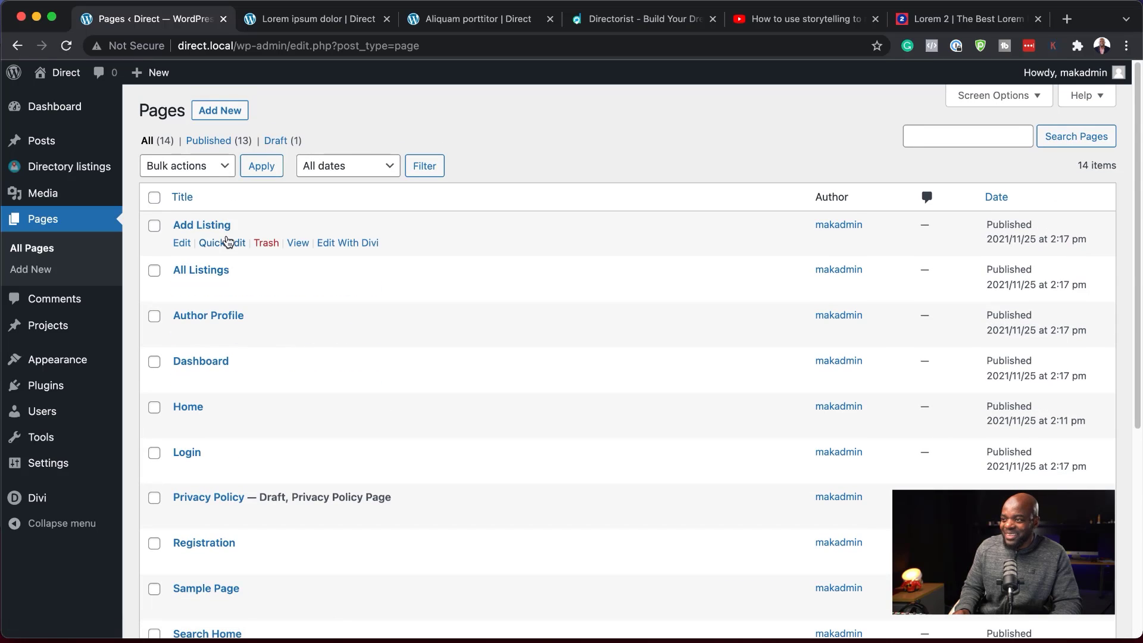
View the front-end Add Listing page in its own browser tab and examine its form from the general section to the submission options.
super+click(298, 242)
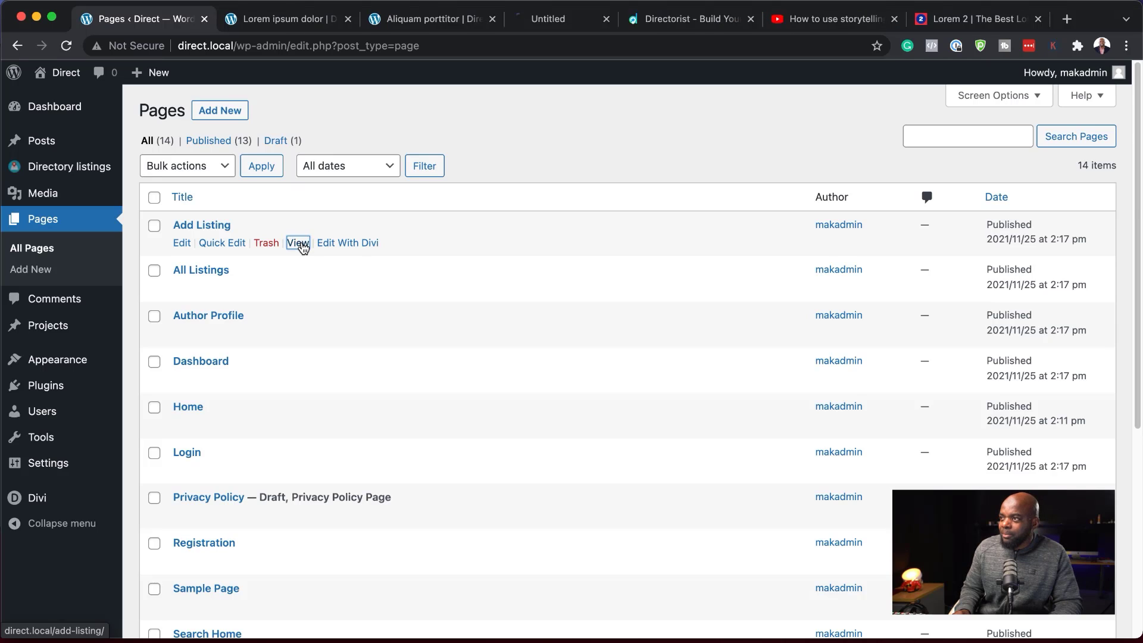
click(544, 24)
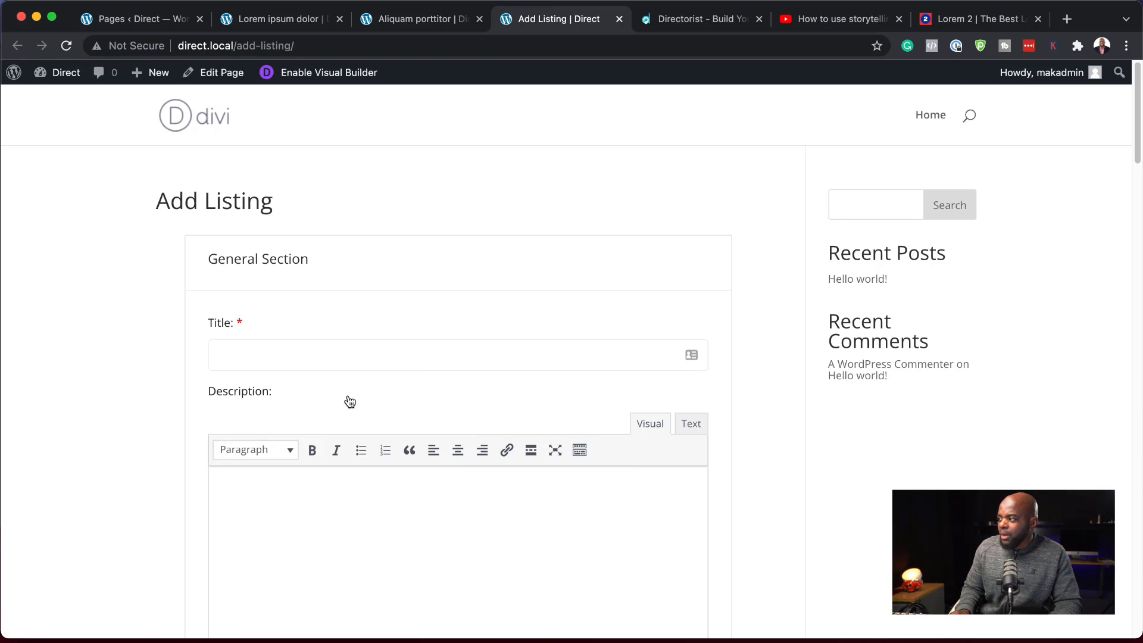
scroll(170, 319, down, 3)
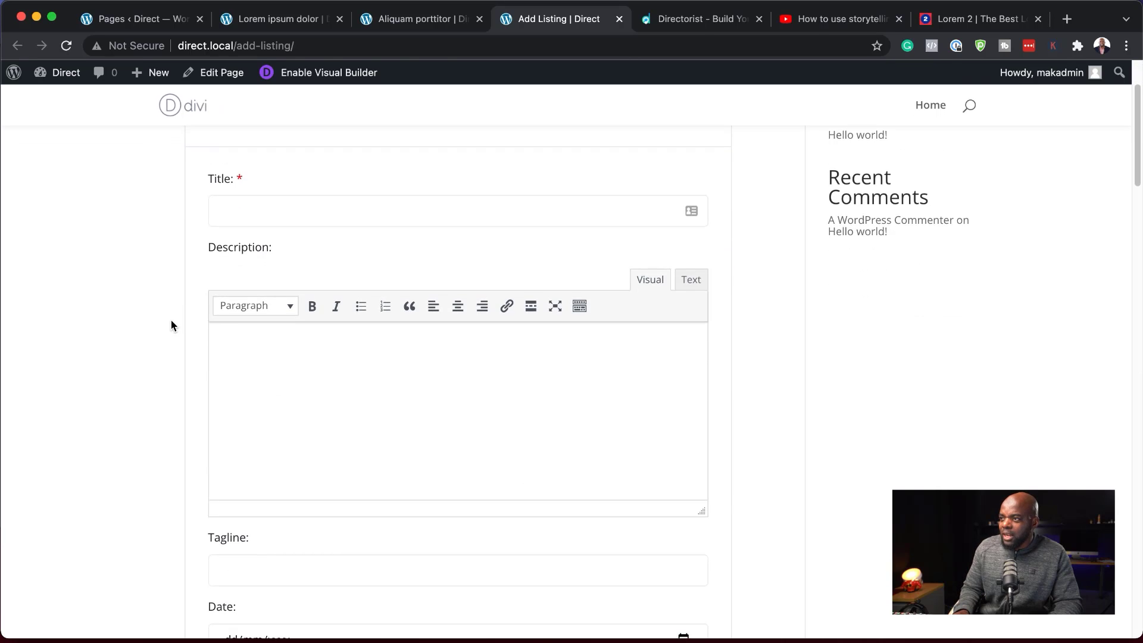
scroll(170, 320, up, 2)
scroll(170, 324, up, 1)
click(267, 362)
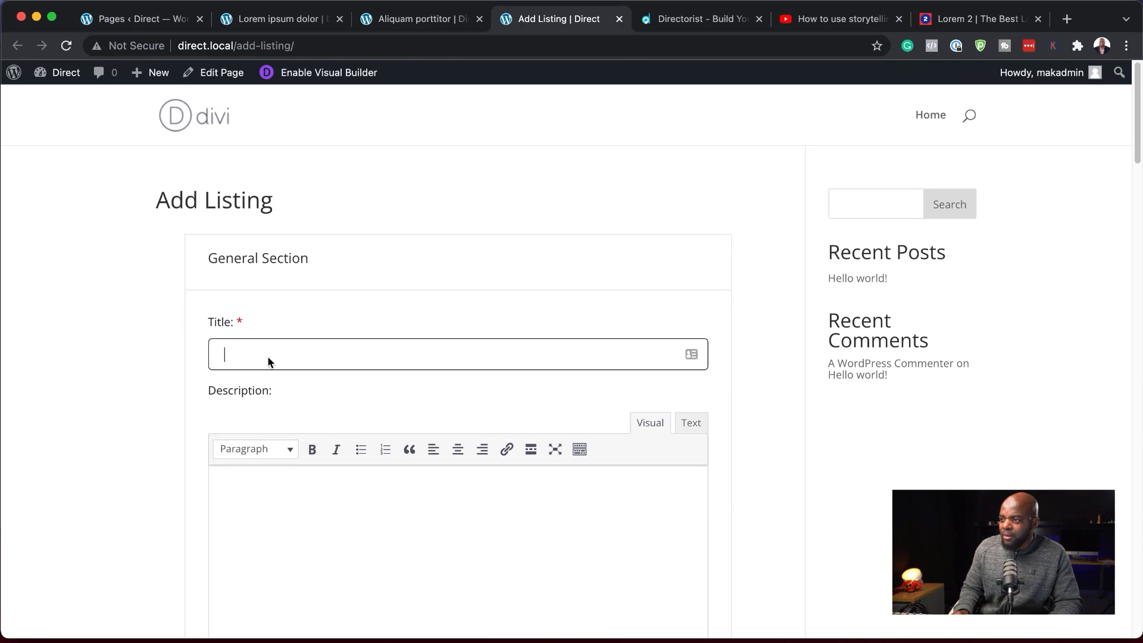
scroll(356, 354, down, 4)
click(354, 355)
scroll(321, 334, down, 3)
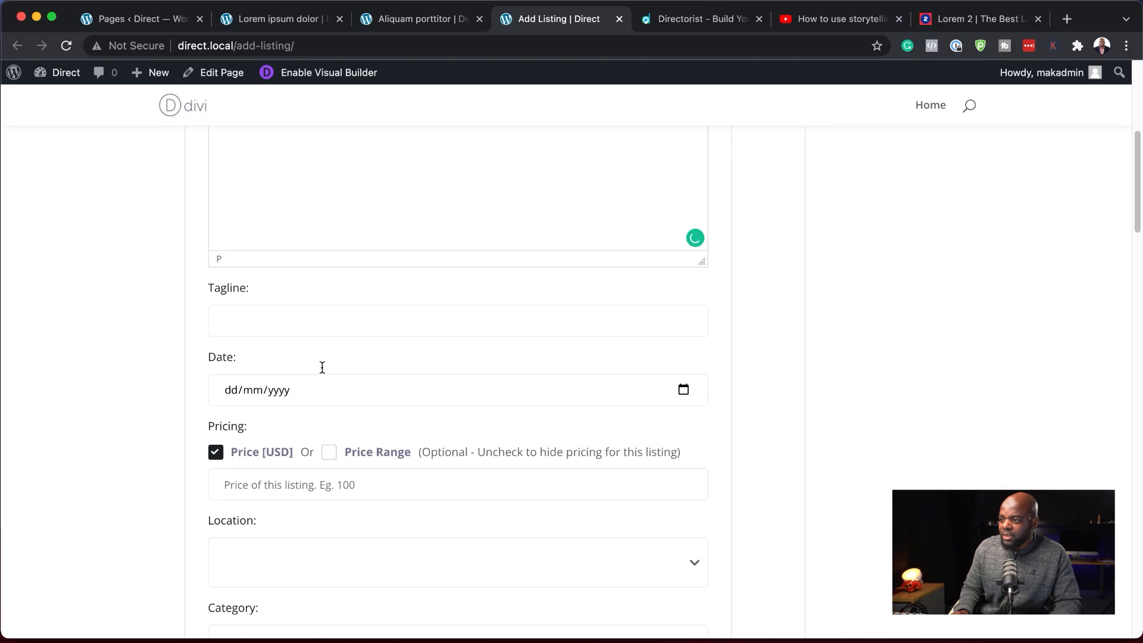
scroll(330, 476, down, 7)
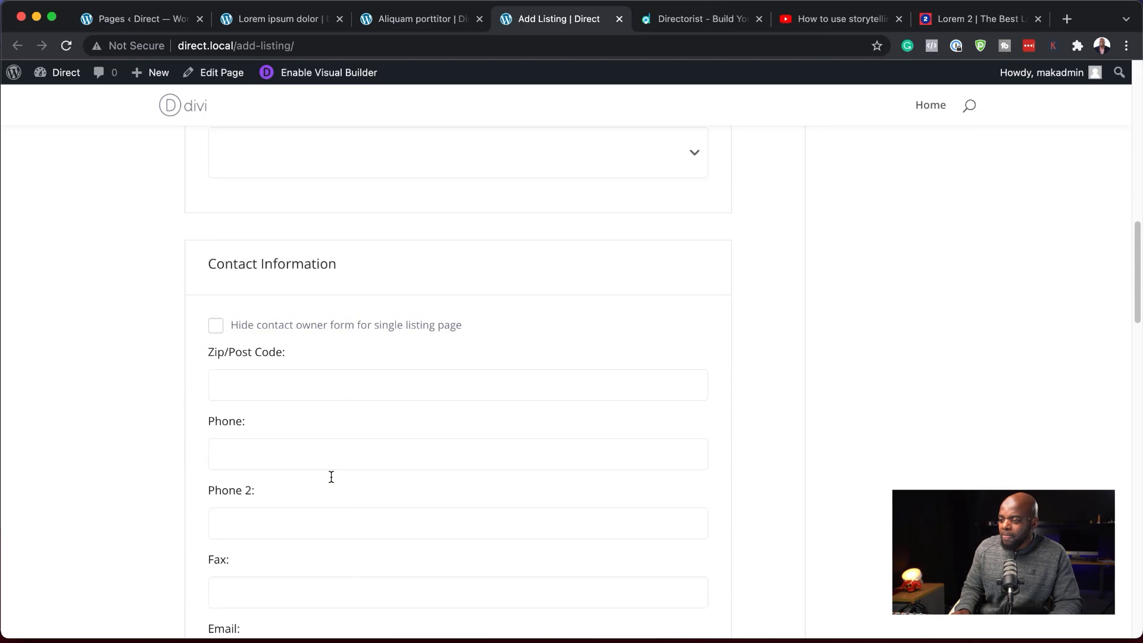
scroll(330, 476, down, 12)
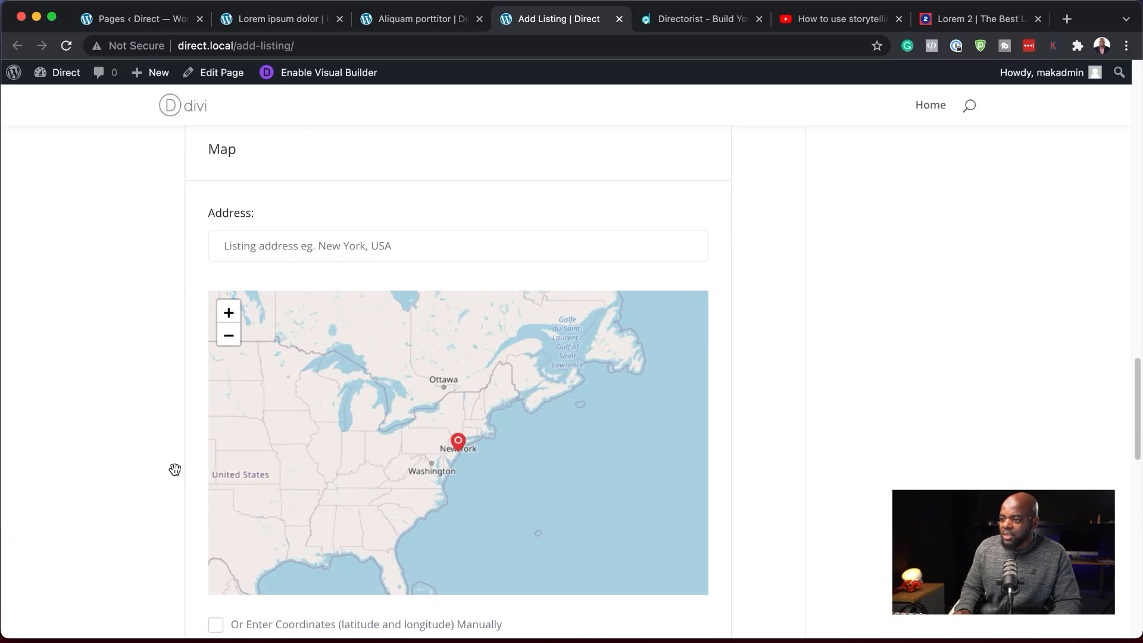
scroll(175, 470, down, 8)
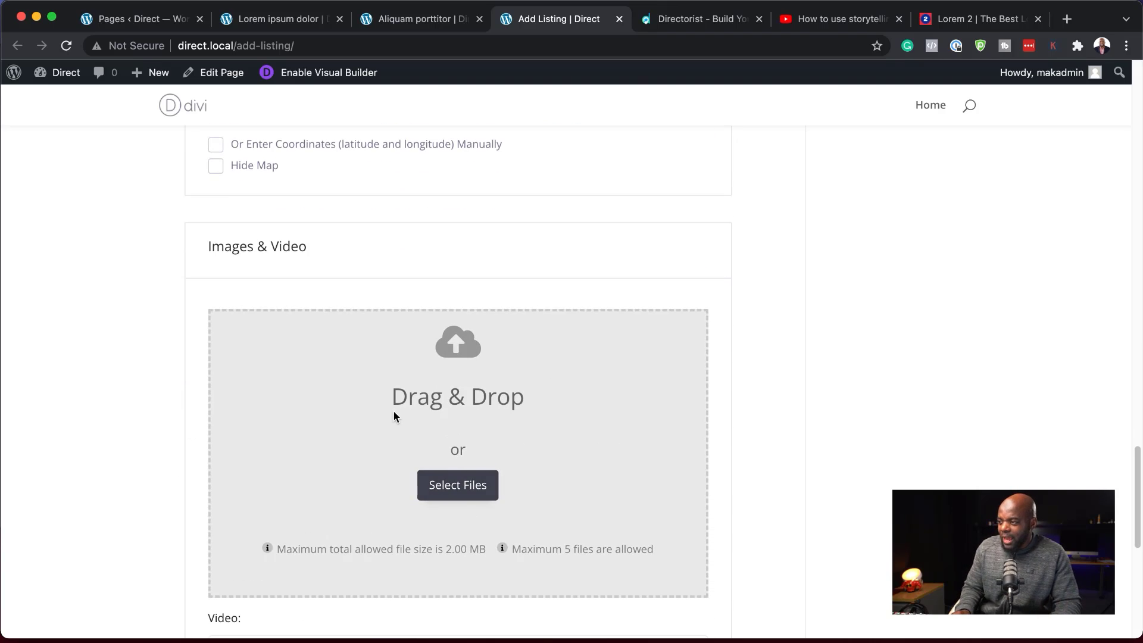
scroll(98, 445, down, 6)
scroll(98, 445, up, 15)
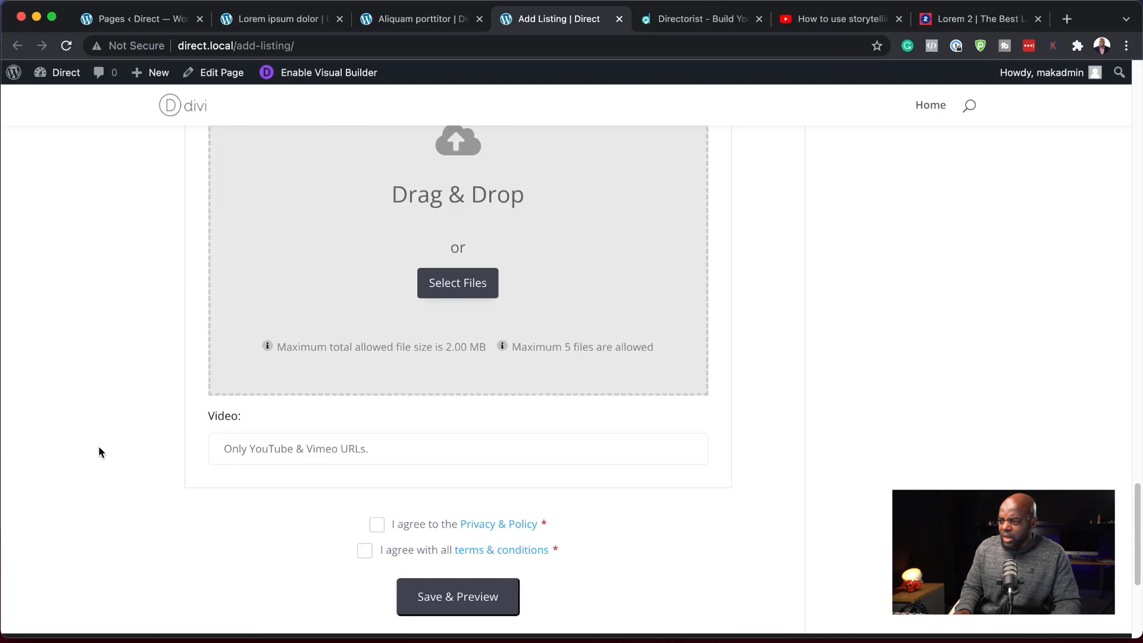
scroll(100, 444, up, 15)
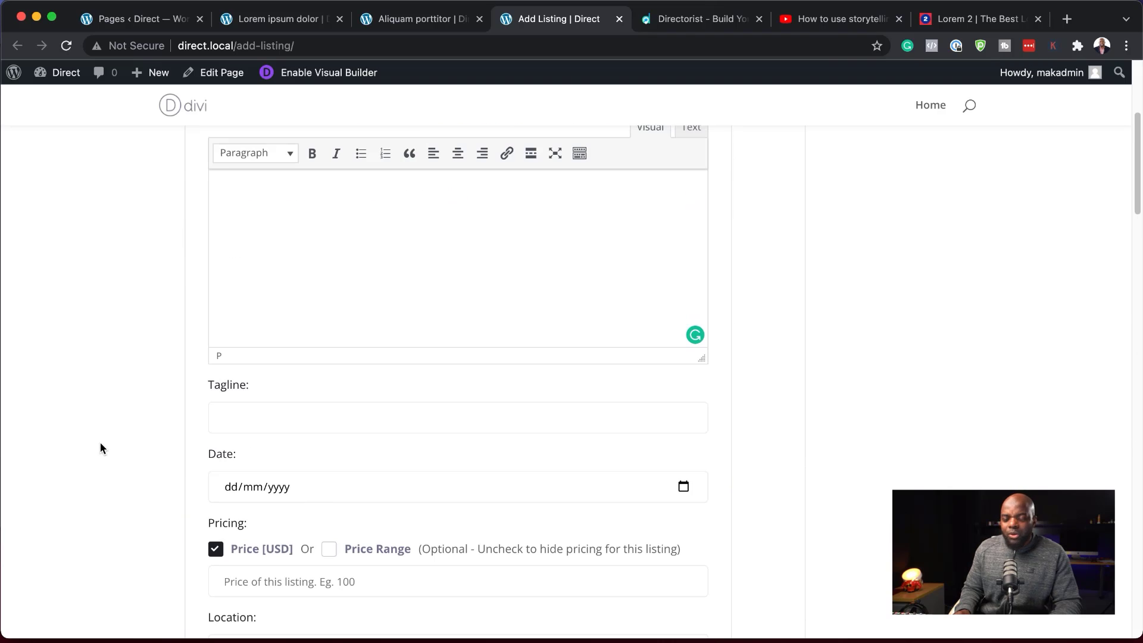
scroll(101, 440, up, 5)
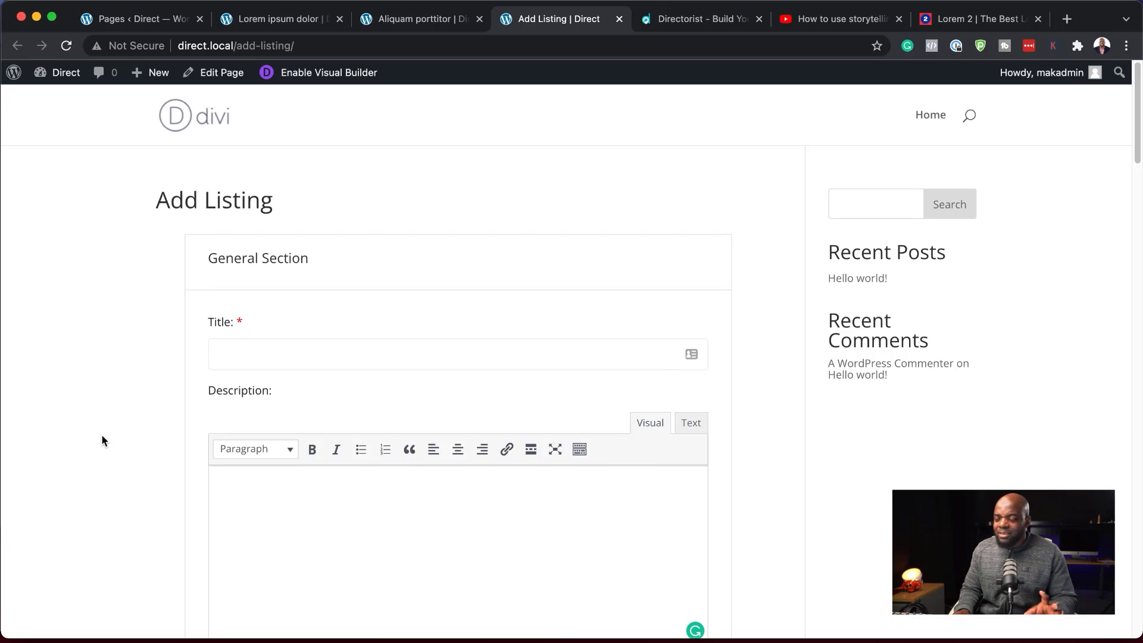
Open the Add Listing page in the Divi Visual Builder and copy its [directorist_add_listing] shortcode.
click(334, 80)
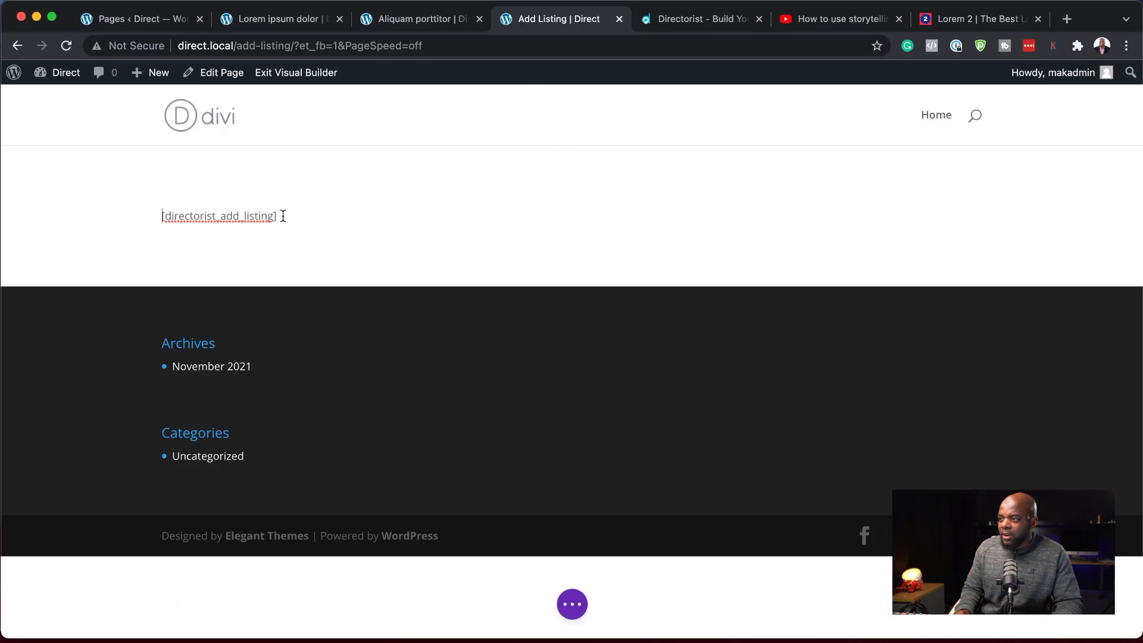
drag(281, 216, 161, 216)
key(super+c)
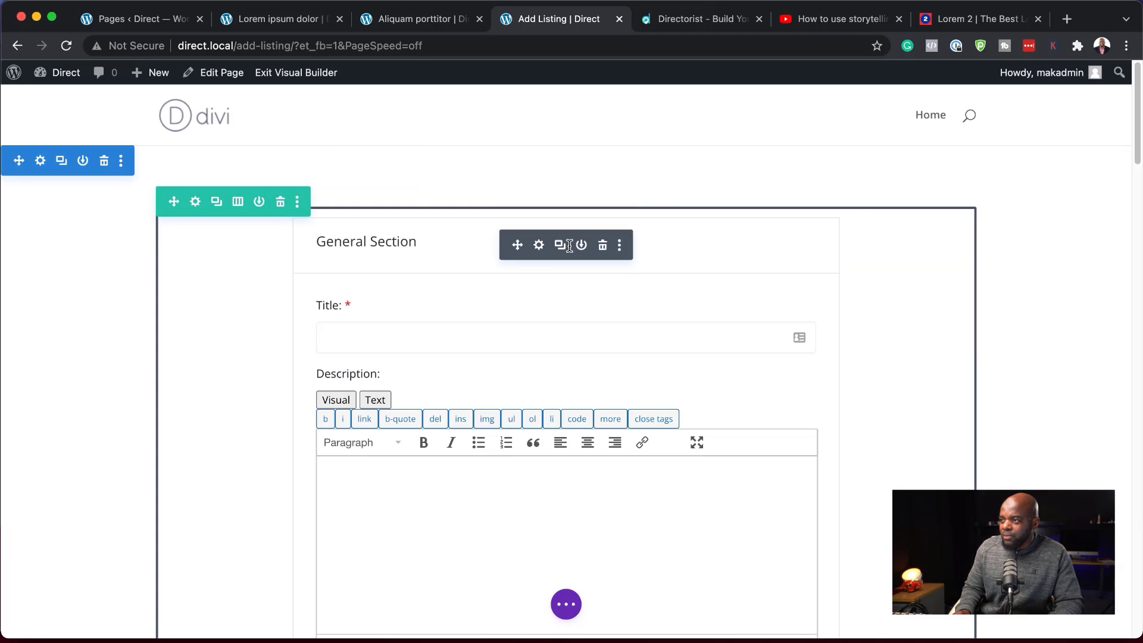
Replace the row holding the listing form with a new single-column row in the same section.
click(281, 201)
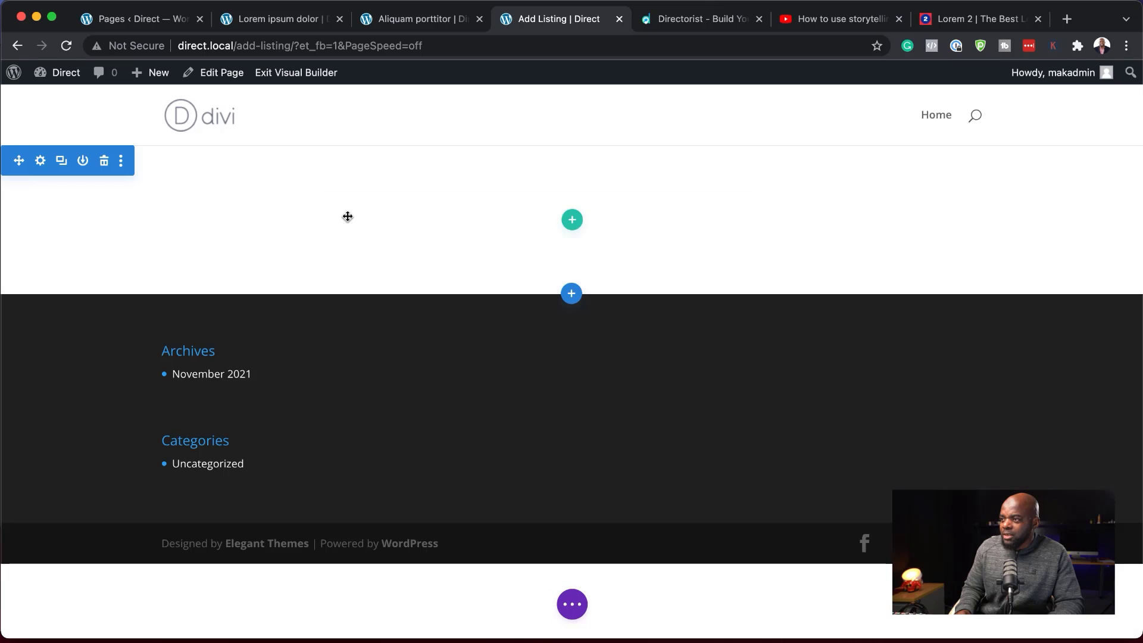
click(570, 221)
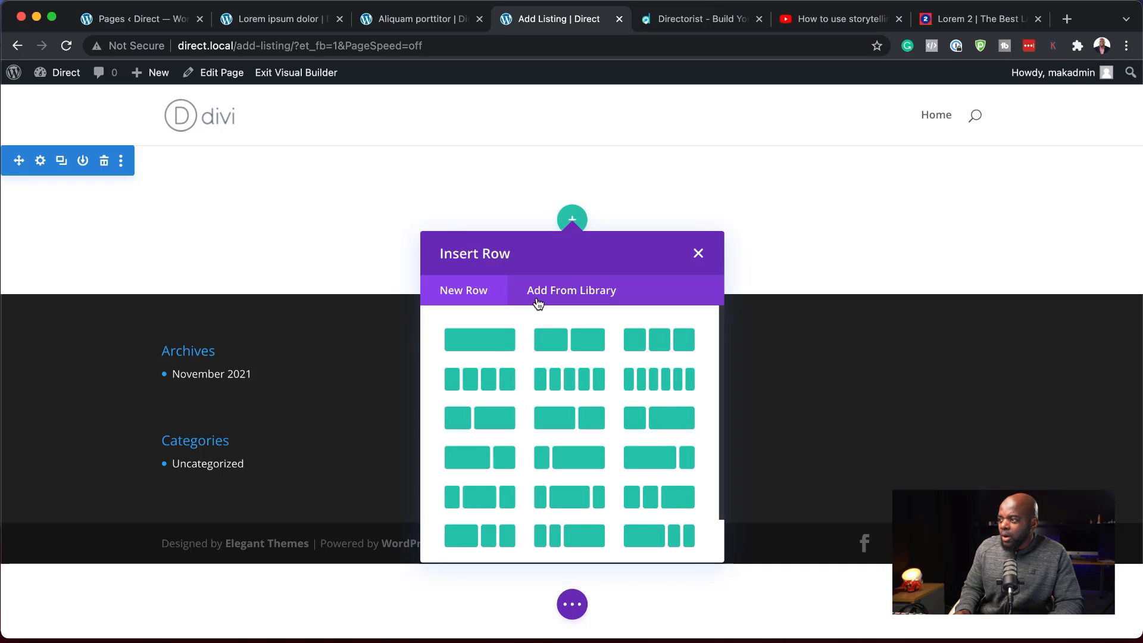
click(498, 342)
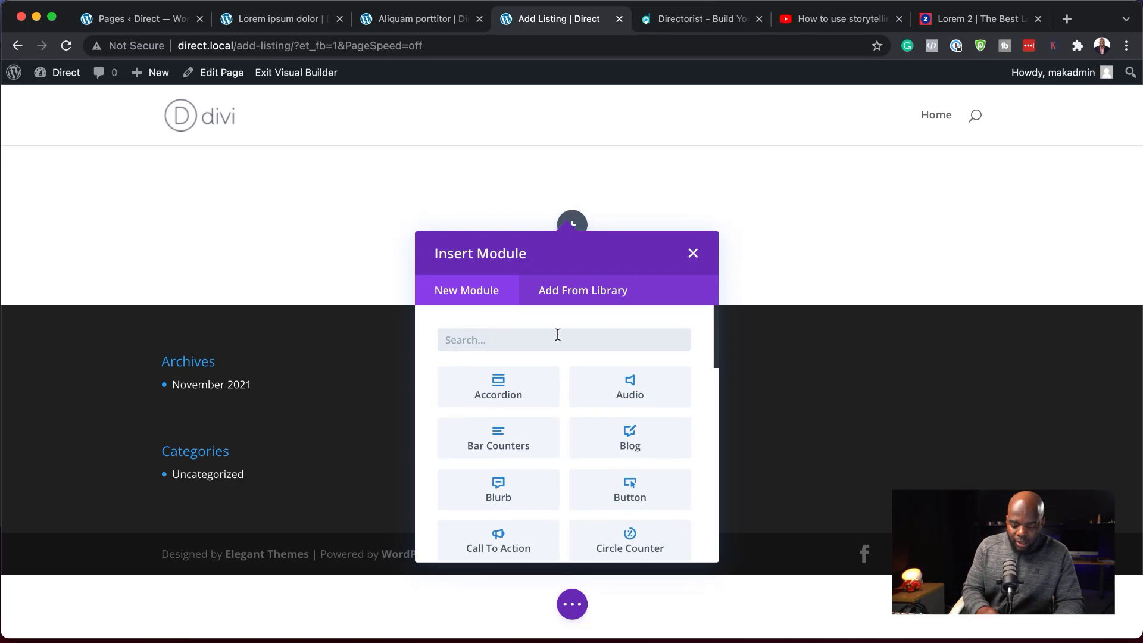
Insert a Text module in the new row and replace its placeholder body with the [directorist_add_listing] shortcode.
text(text)
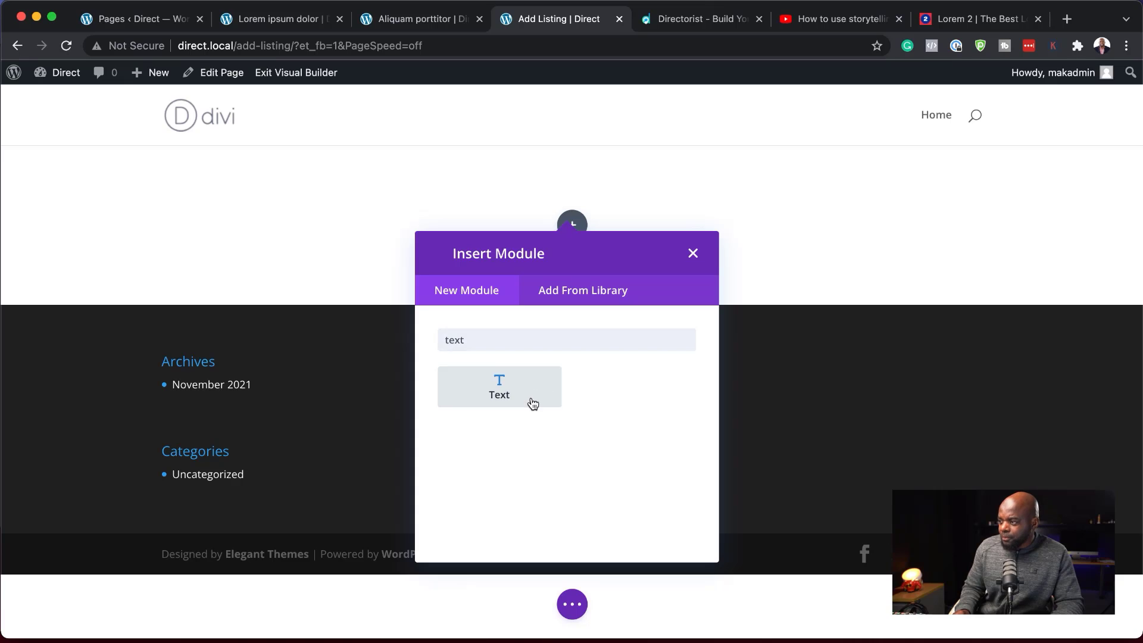
click(532, 404)
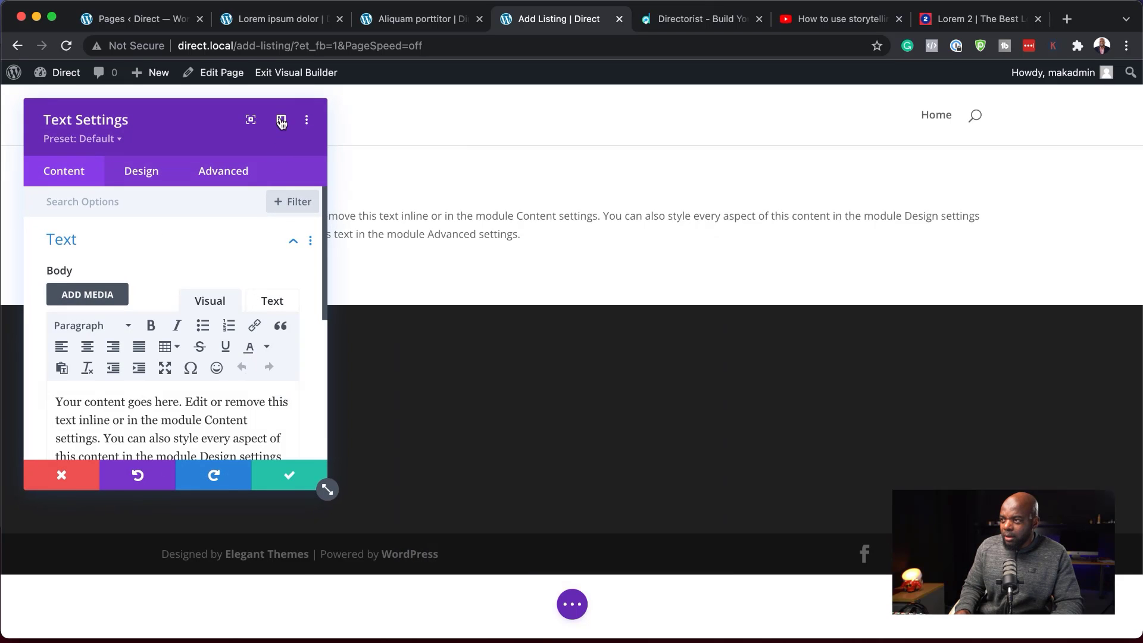
click(281, 121)
drag(200, 456, 1, 364)
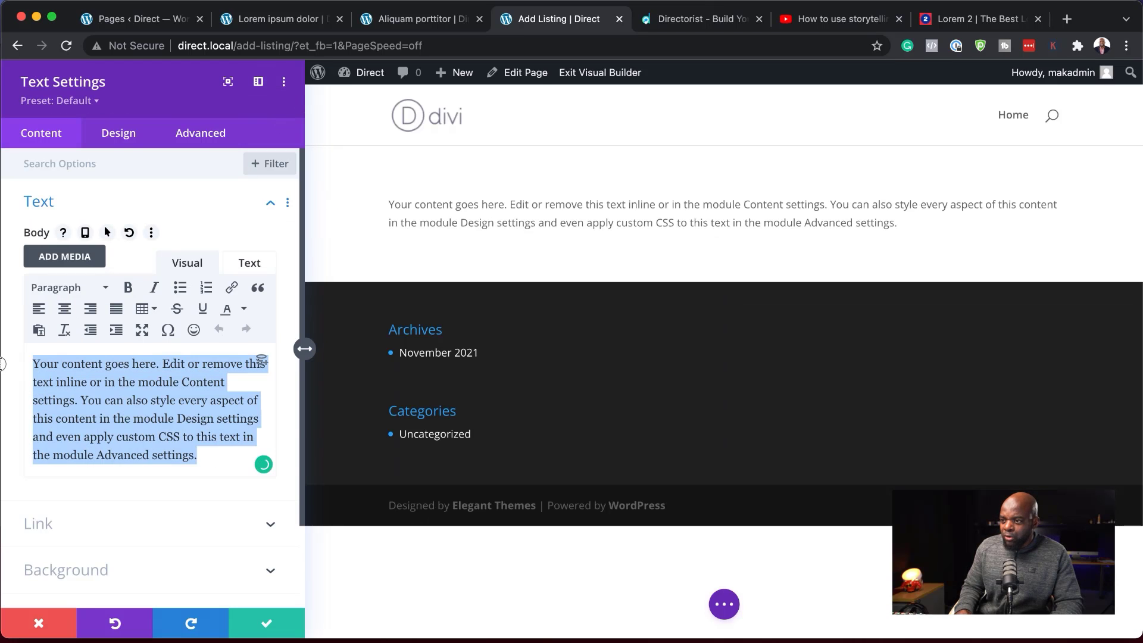
key(super+v)
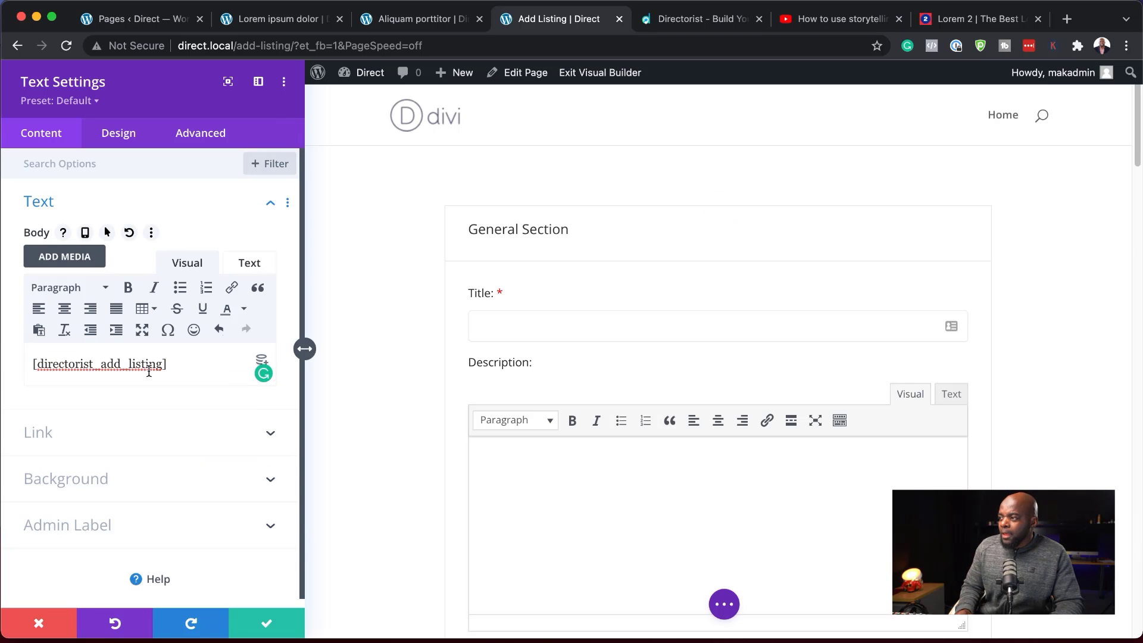
Set the listing form module's text font to Poppins.
click(118, 134)
click(67, 212)
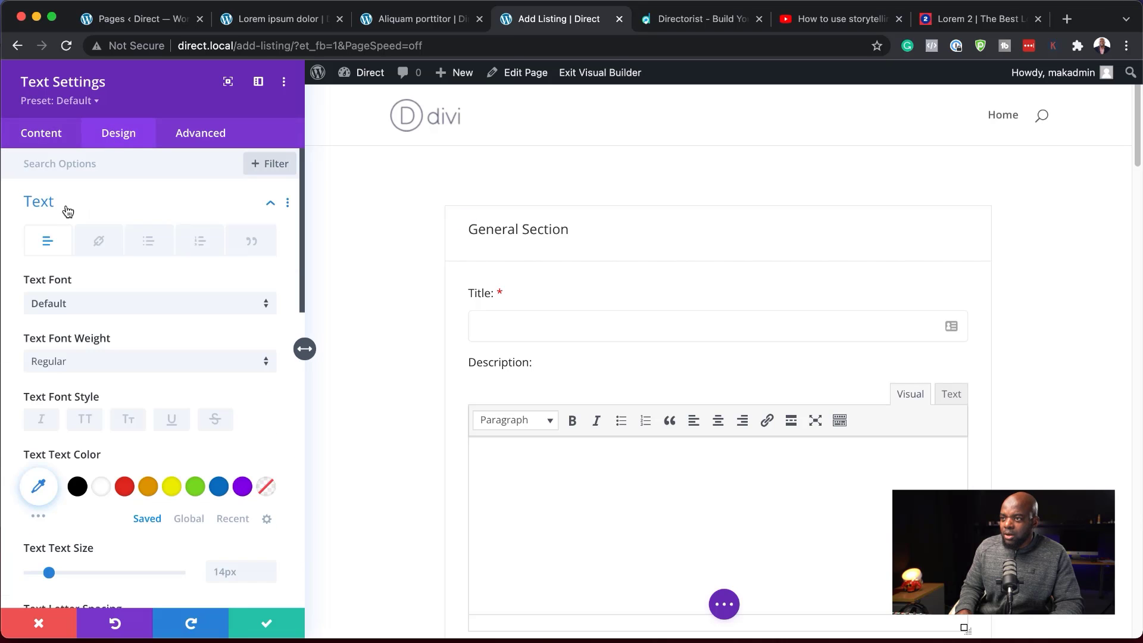
click(113, 313)
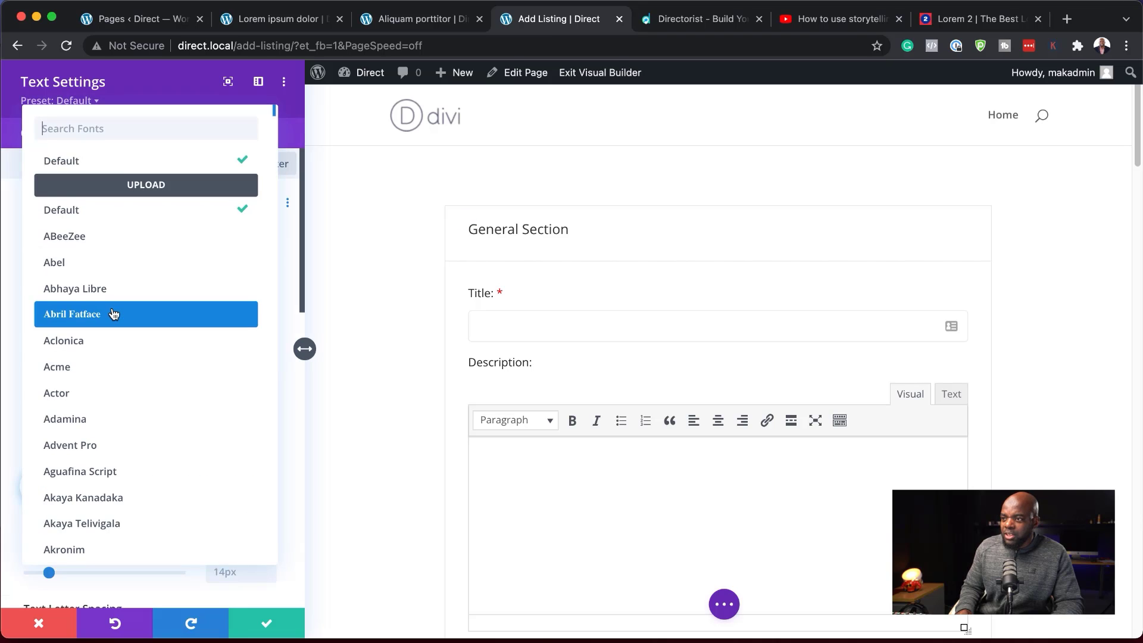
text(popp)
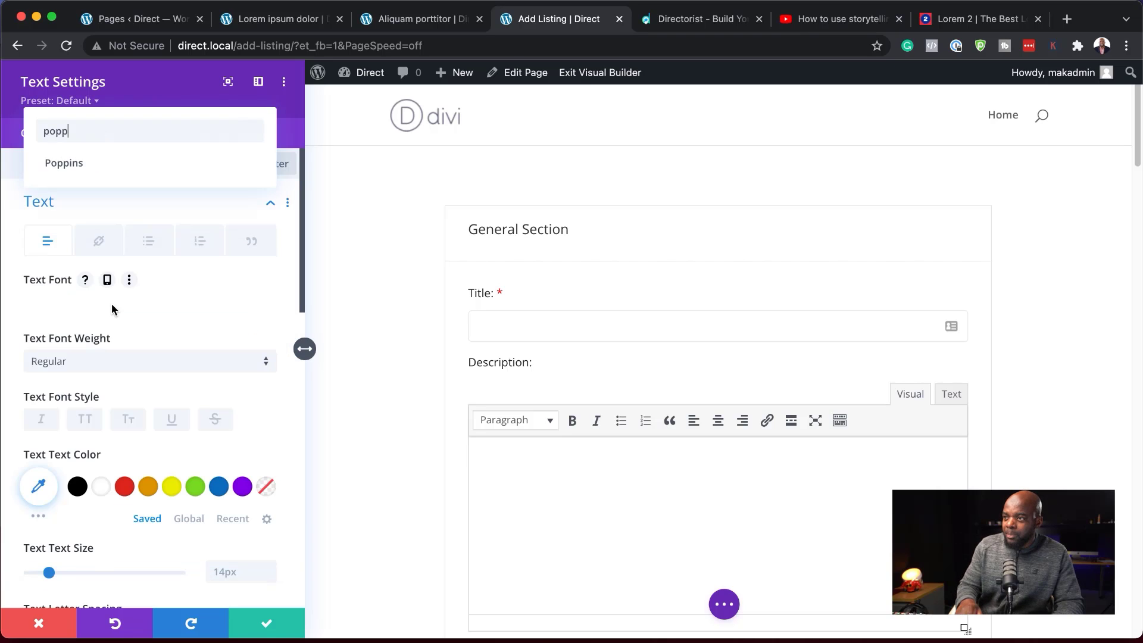
click(71, 163)
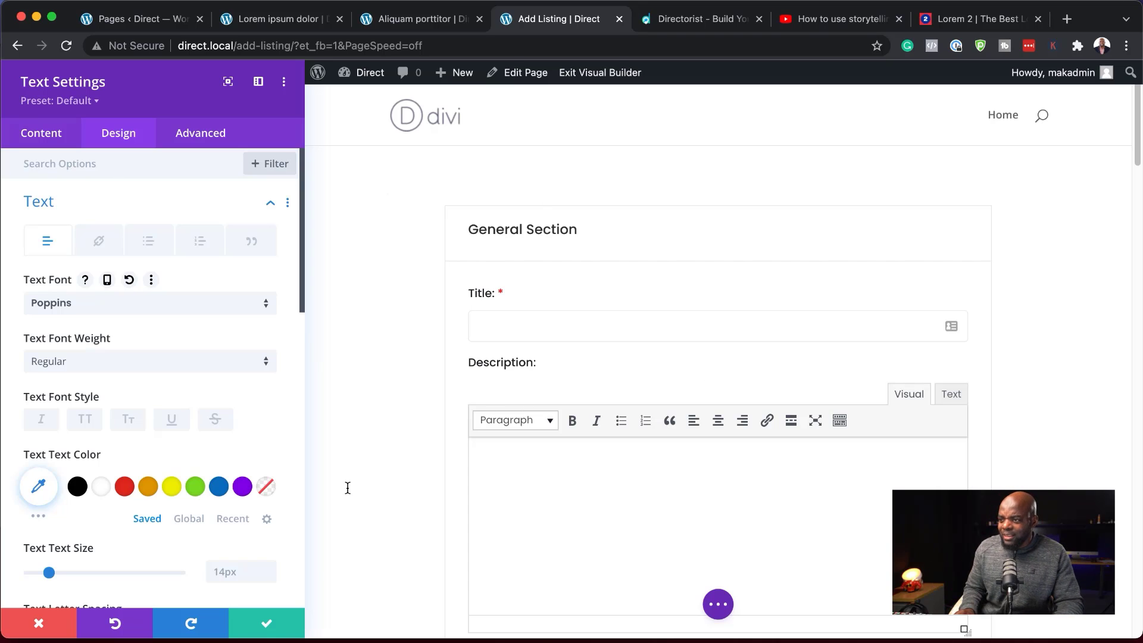
Give the listing form module a light grey background colour, #e8e8e8.
click(47, 135)
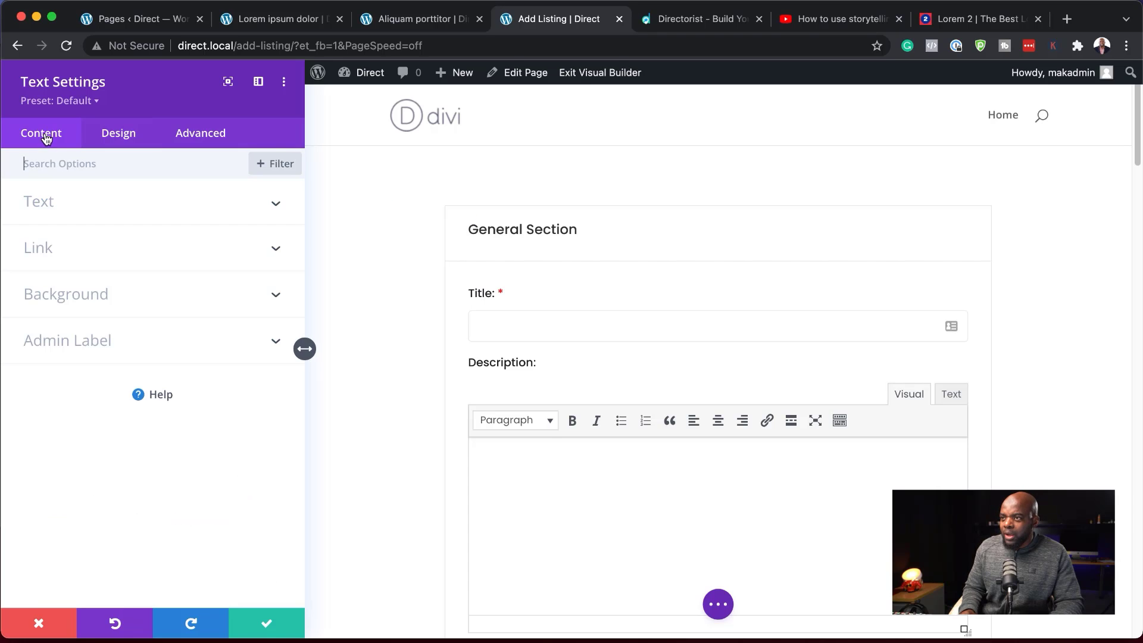
click(79, 300)
click(77, 428)
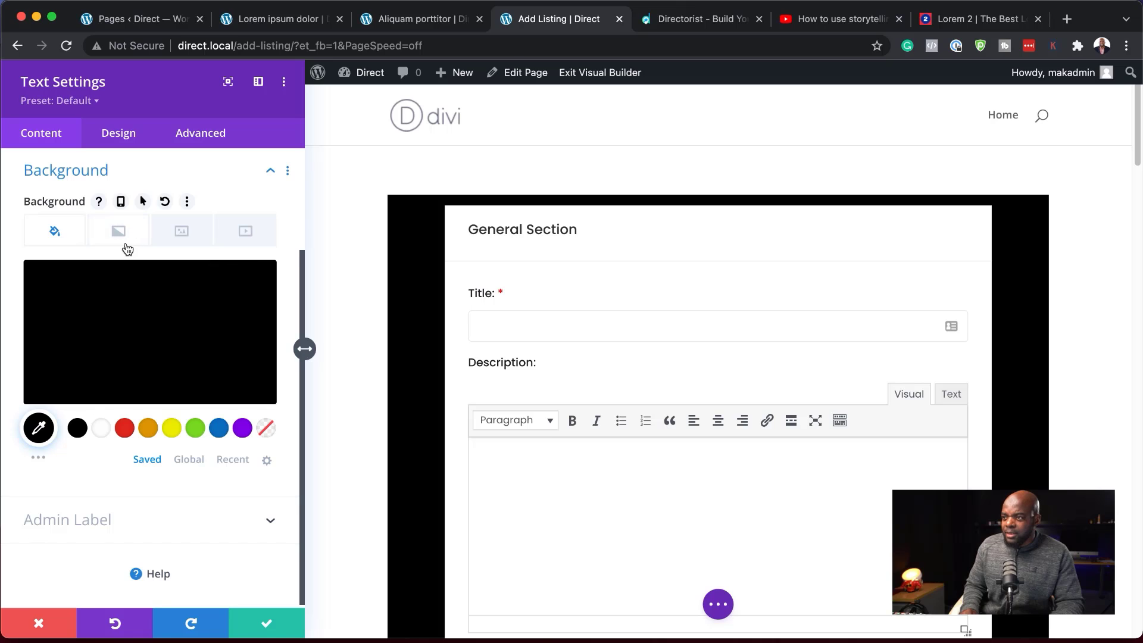
click(92, 346)
drag(53, 353, 27, 276)
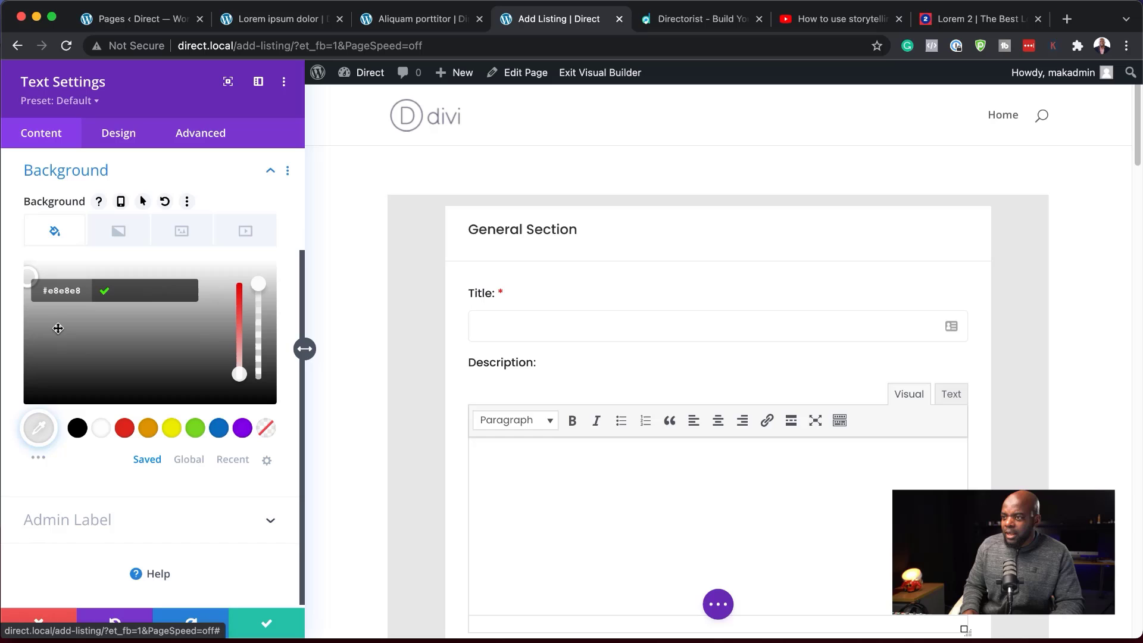
Round all four corners of the listing form module to 3px.
click(131, 136)
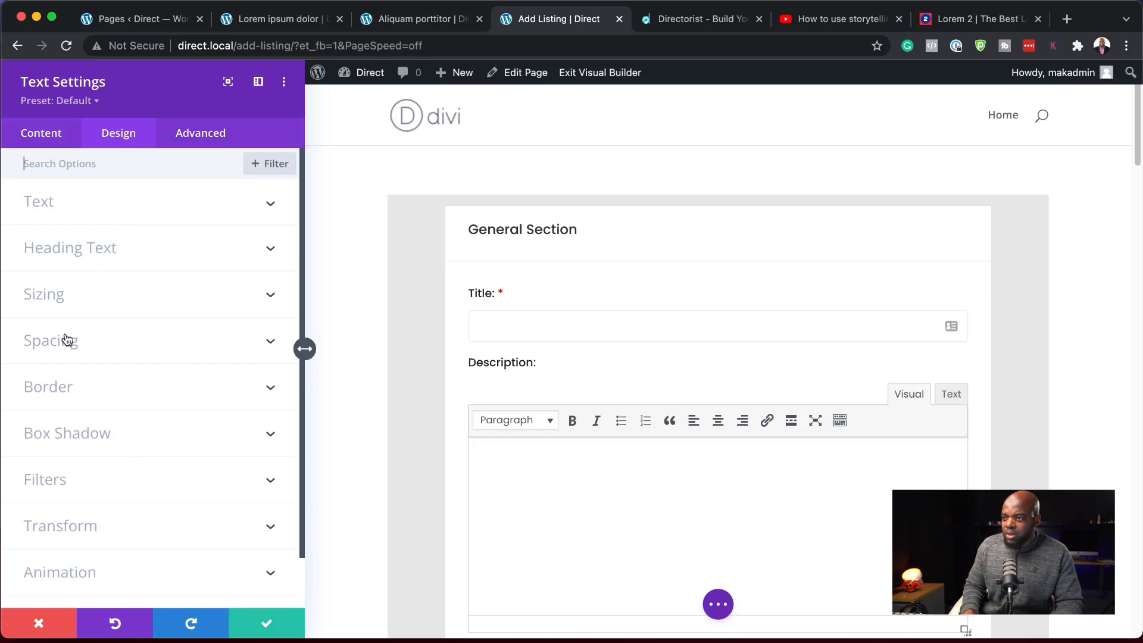
click(64, 403)
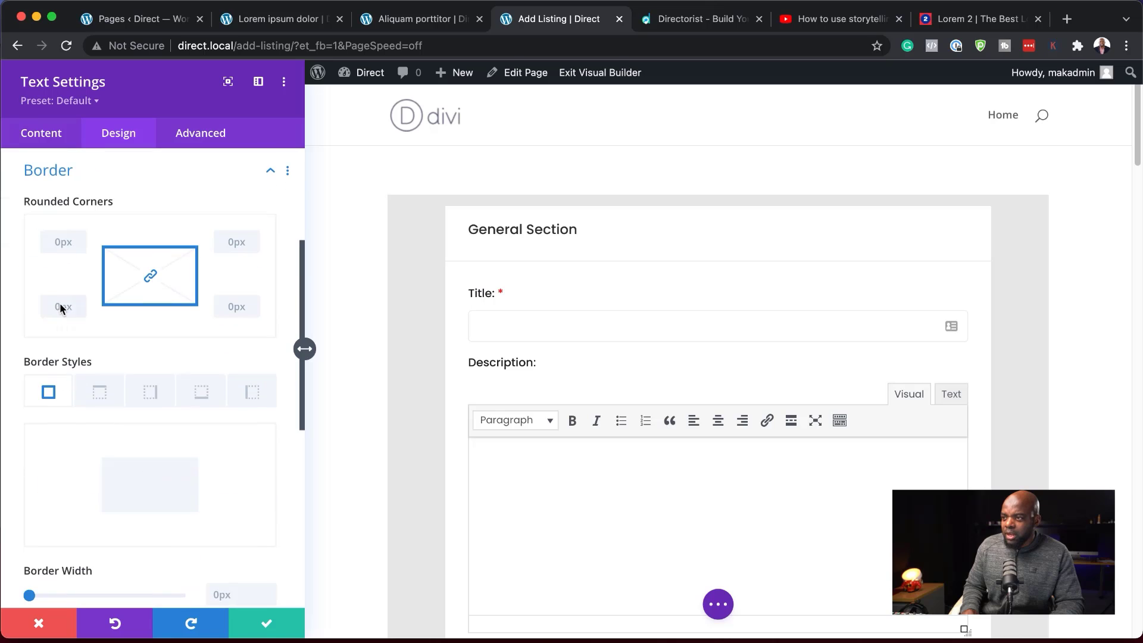
click(80, 236)
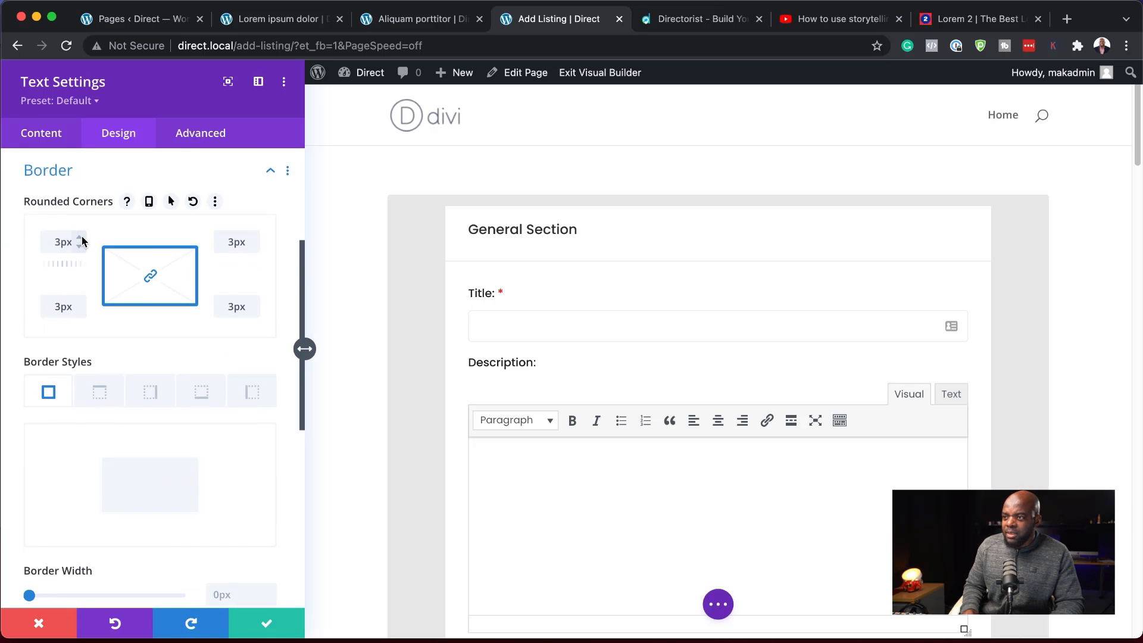
click(80, 237)
click(79, 247)
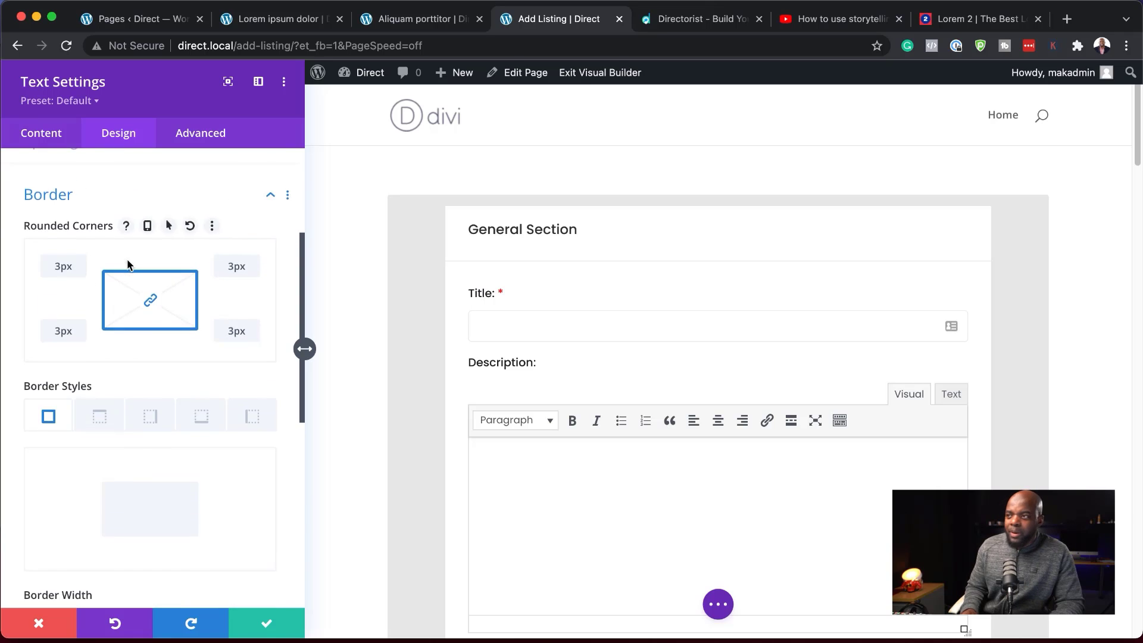
Set the listing form module's top and bottom padding to 5% and save its settings.
scroll(123, 261, up, 4)
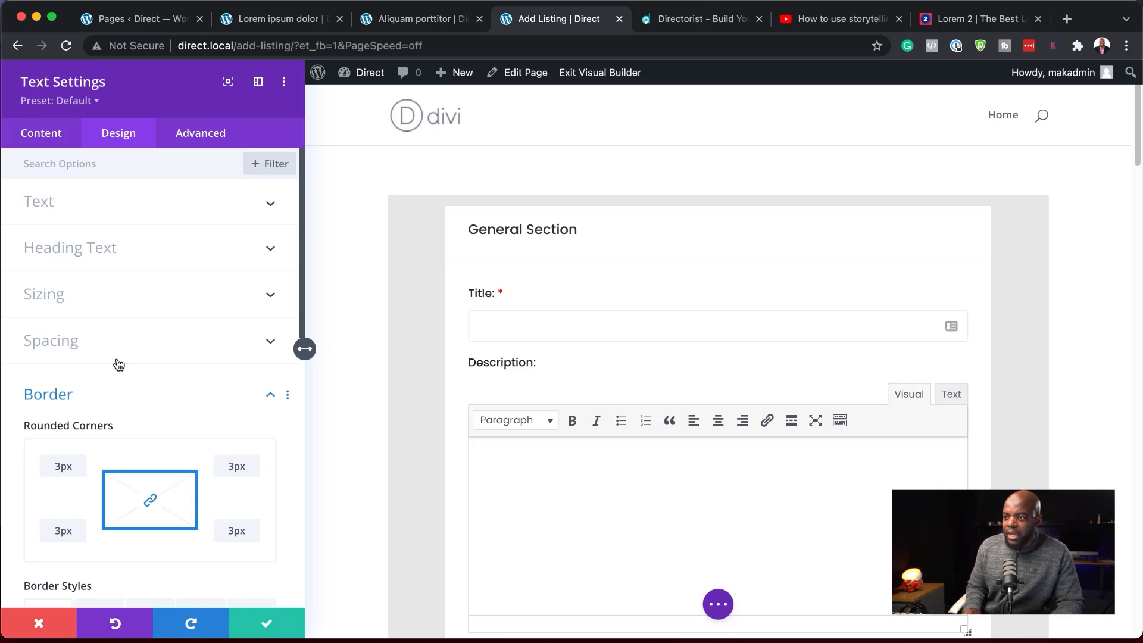
click(76, 346)
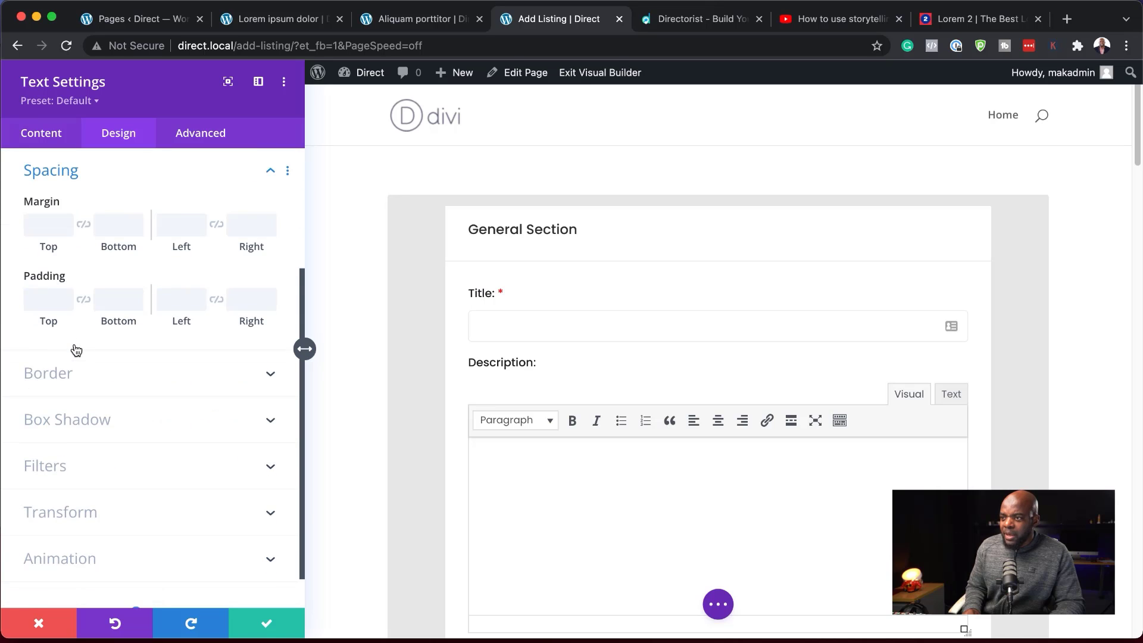
drag(44, 319, 88, 328)
double_click(42, 300)
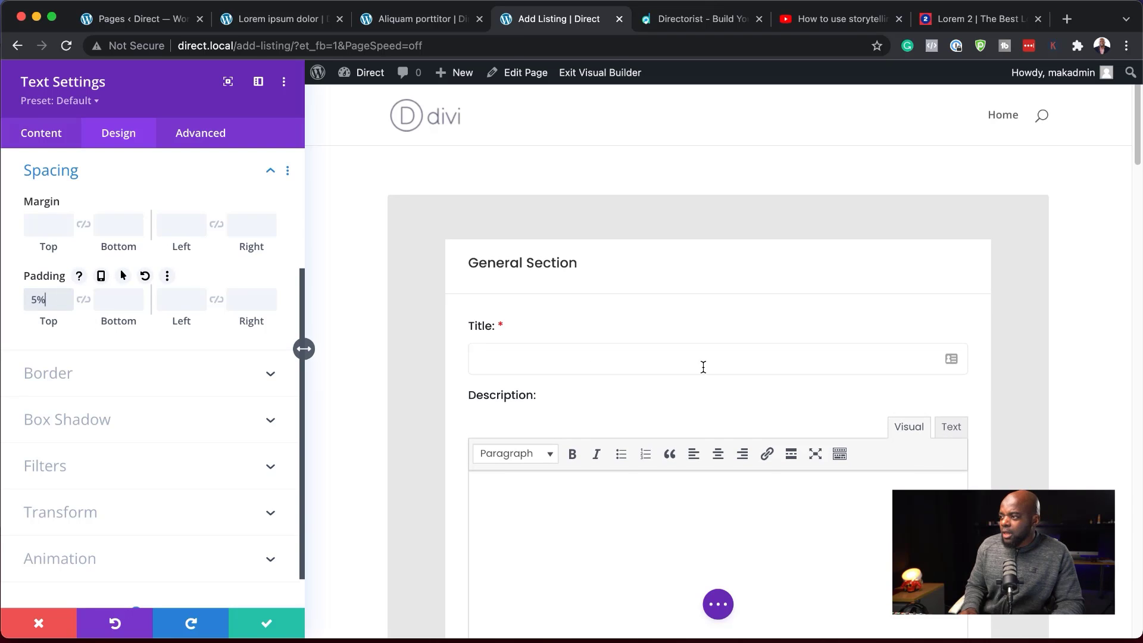
scroll(1122, 378, down, 20)
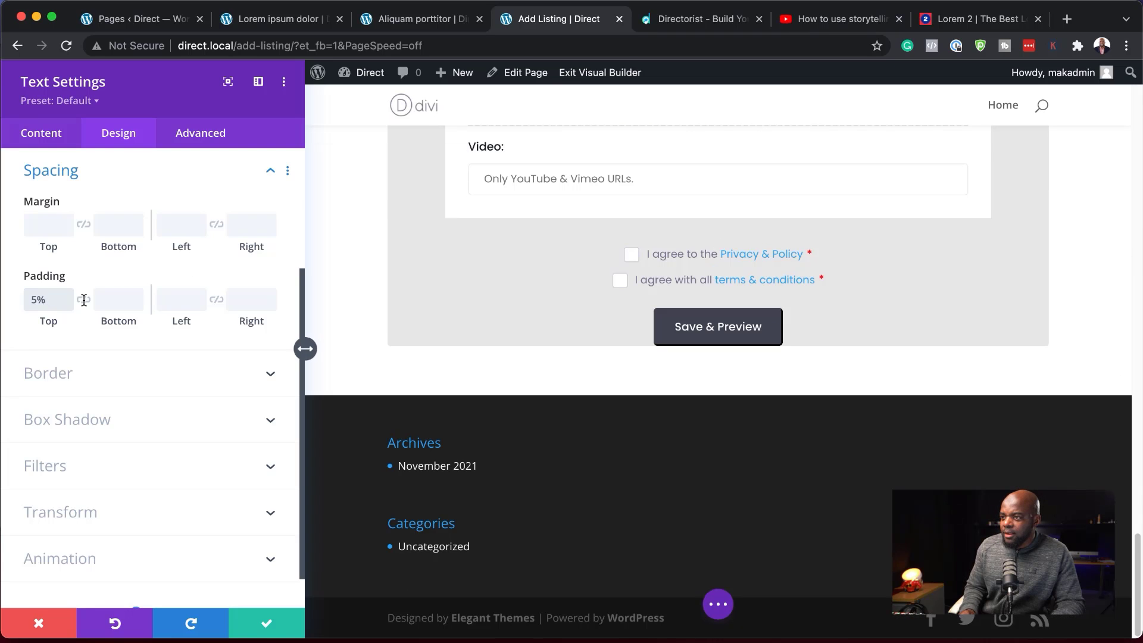
click(83, 300)
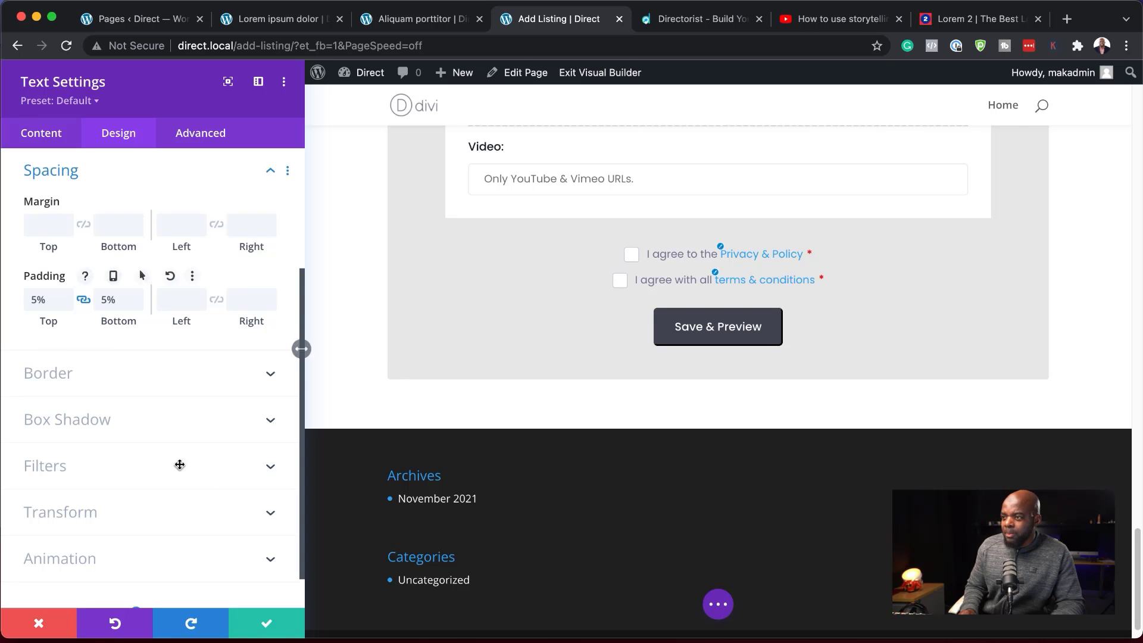
click(271, 624)
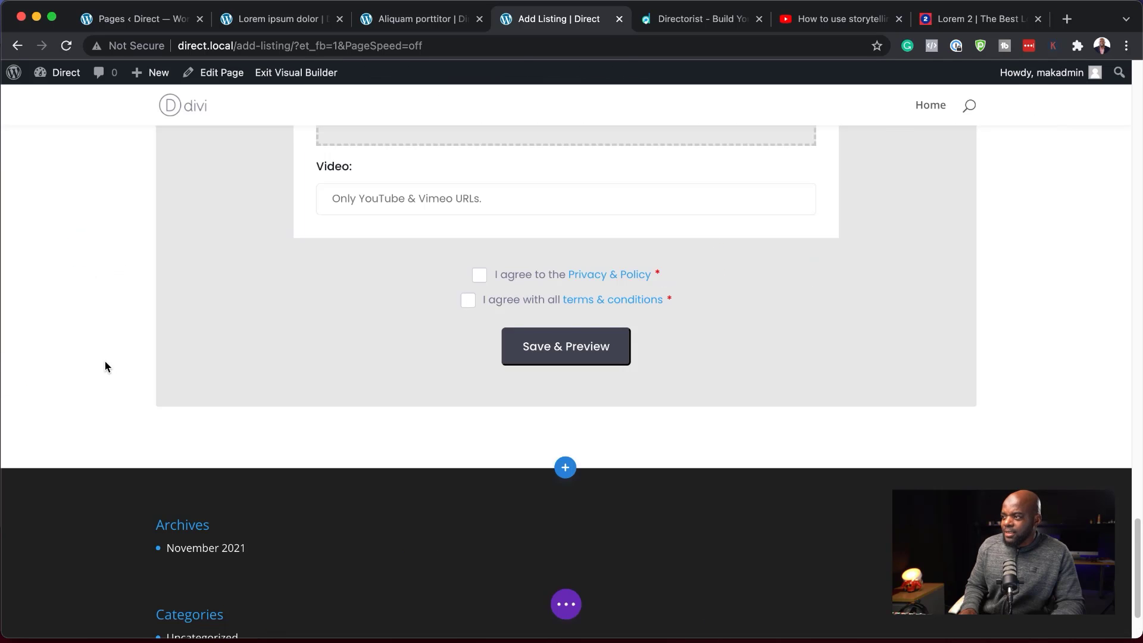
Exit the Visual Builder and review the restyled Add Listing form on the front-end page.
scroll(102, 341, up, 15)
scroll(102, 341, up, 15)
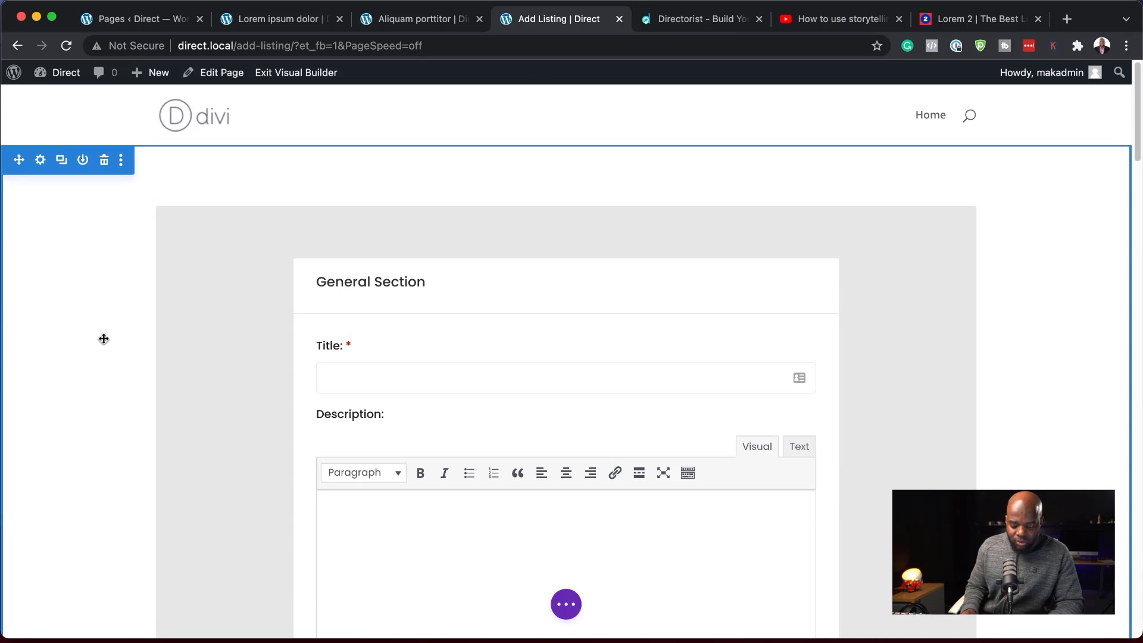
click(293, 74)
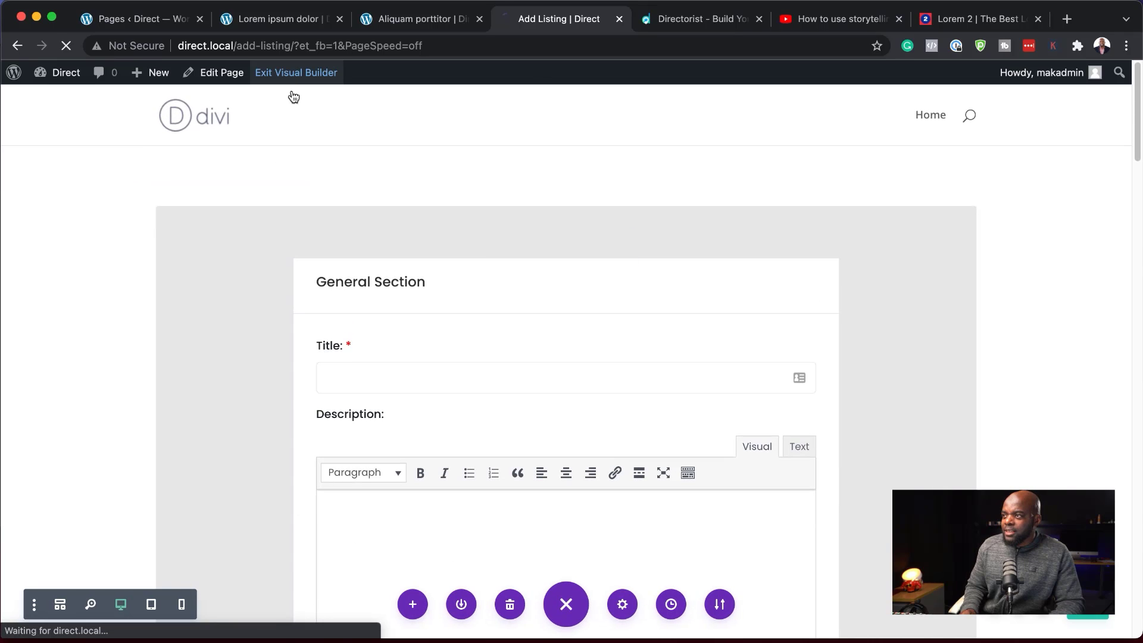
scroll(1062, 309, down, 15)
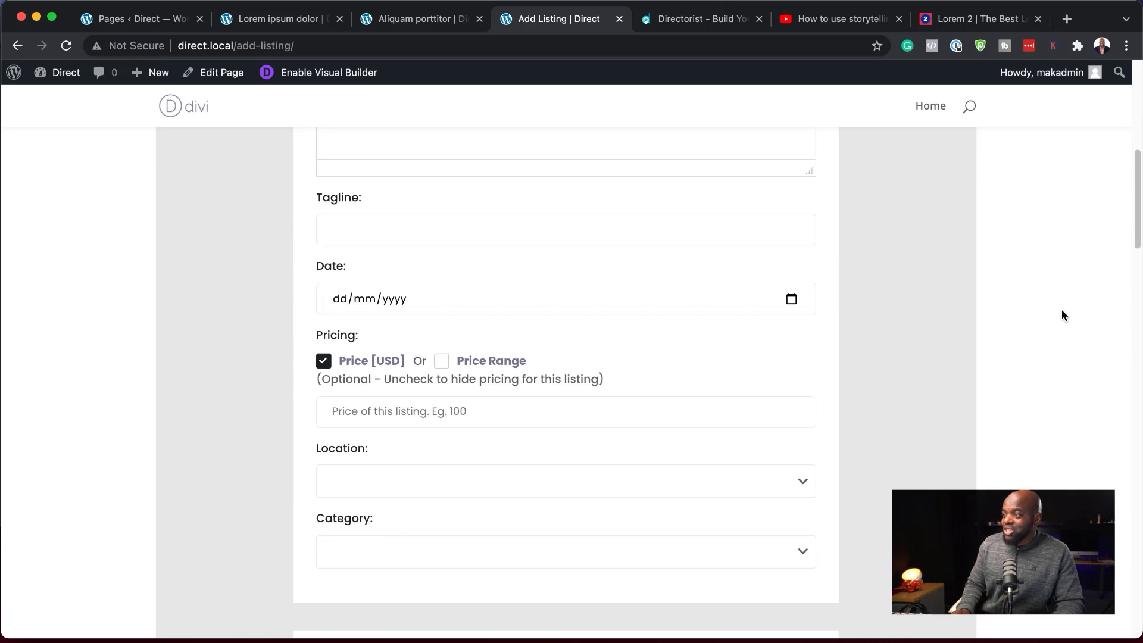
scroll(1062, 310, down, 20)
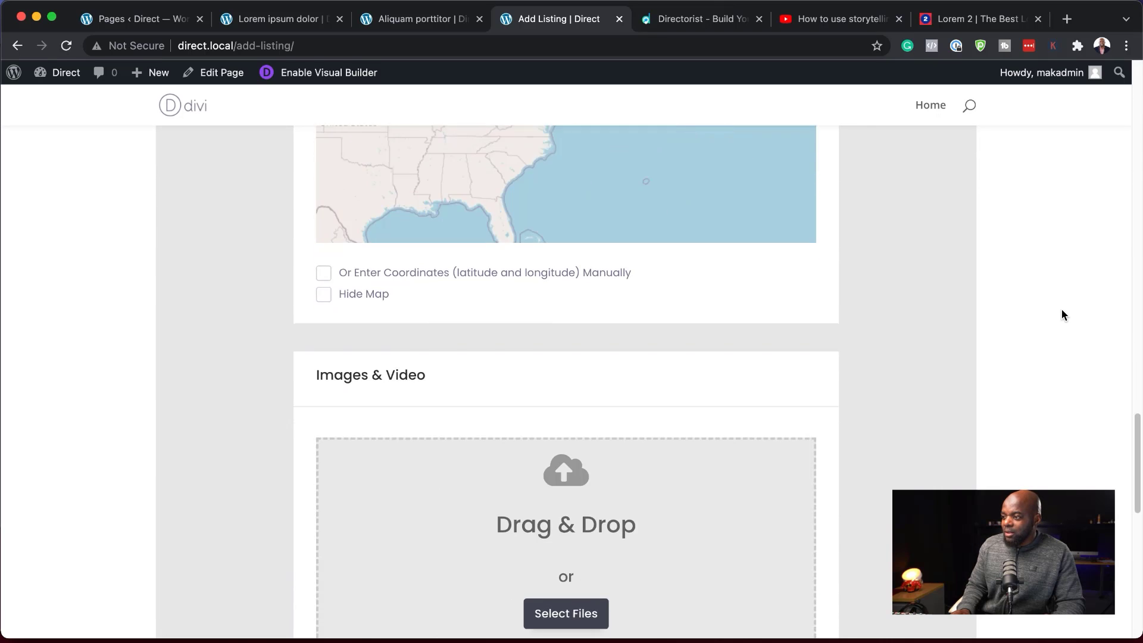
scroll(1061, 309, up, 20)
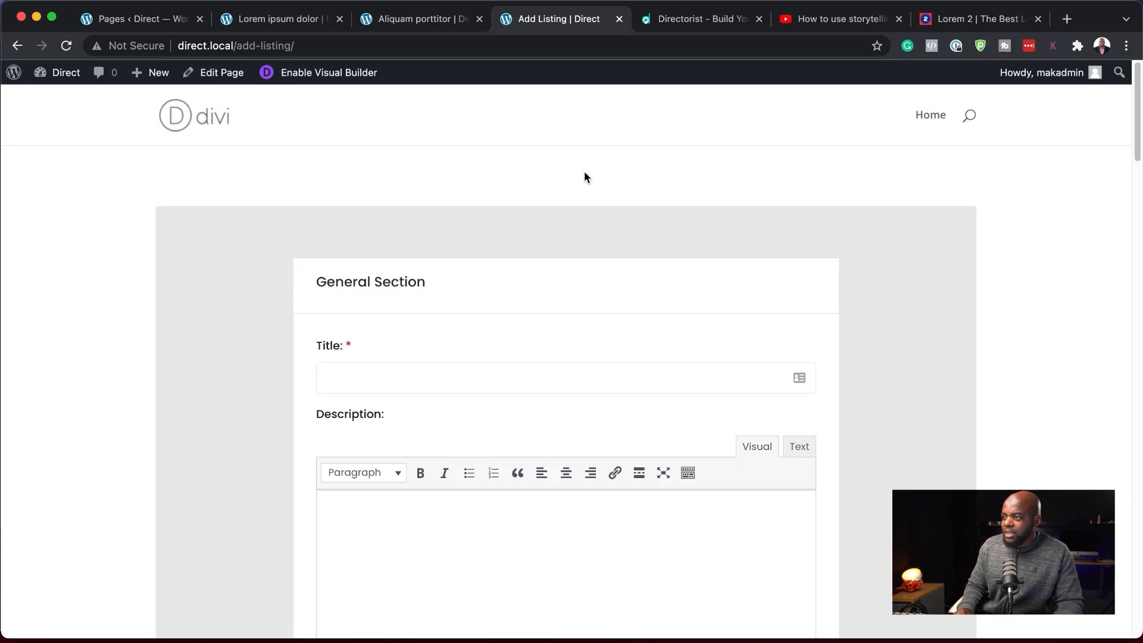
Reopen the page in the Visual Builder and create a text module reading "ADD YOUR LISTING" above the listing form.
click(318, 72)
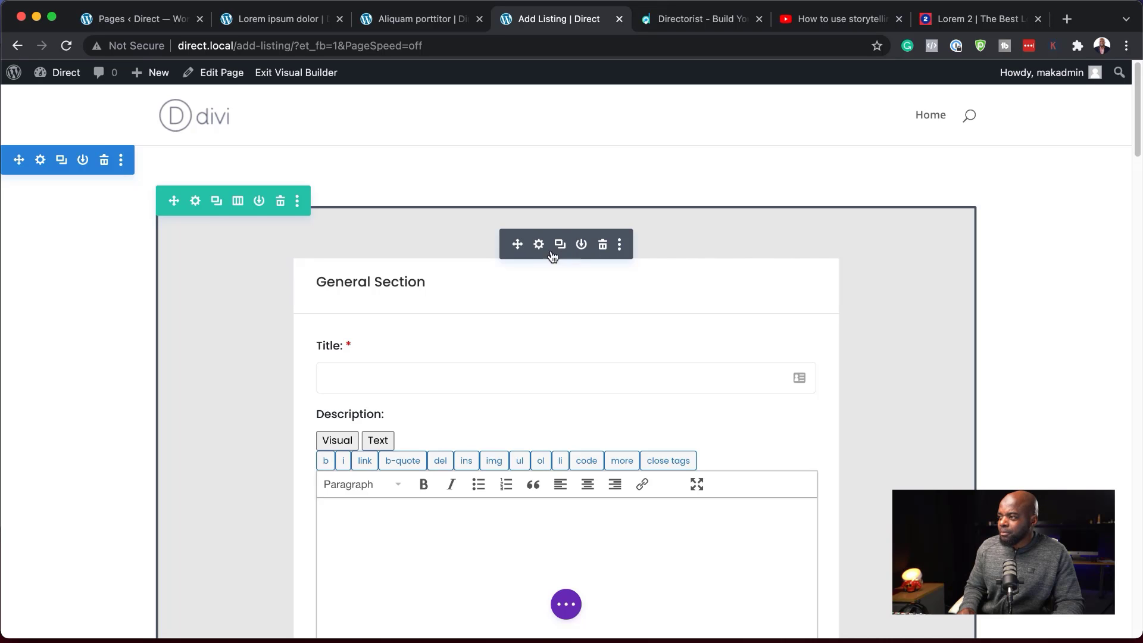
click(540, 244)
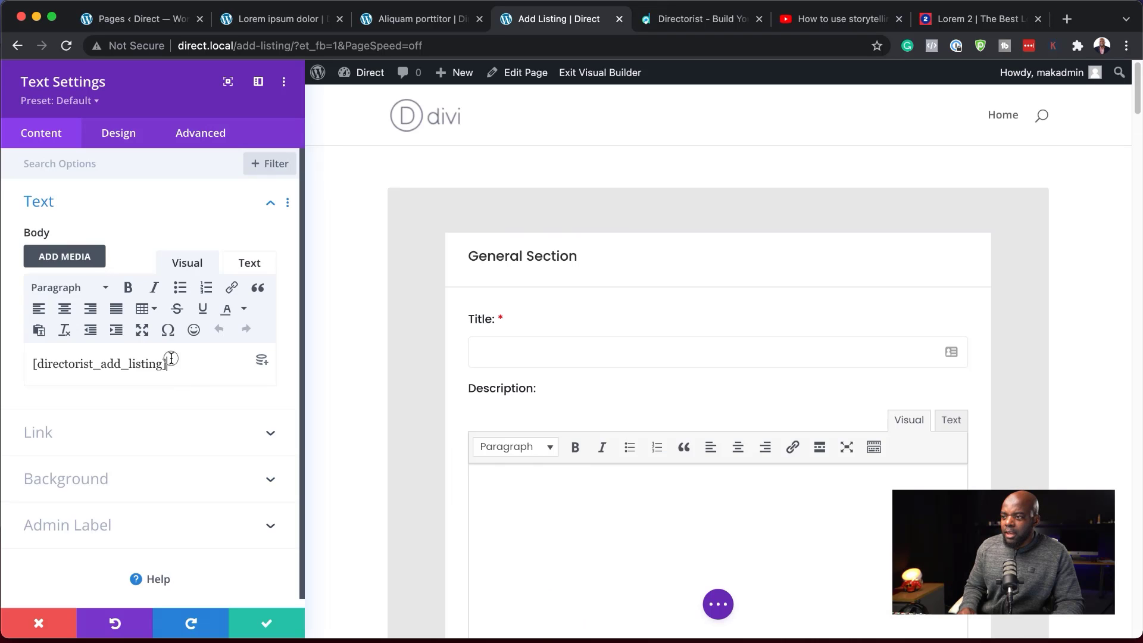
drag(171, 363, 33, 363)
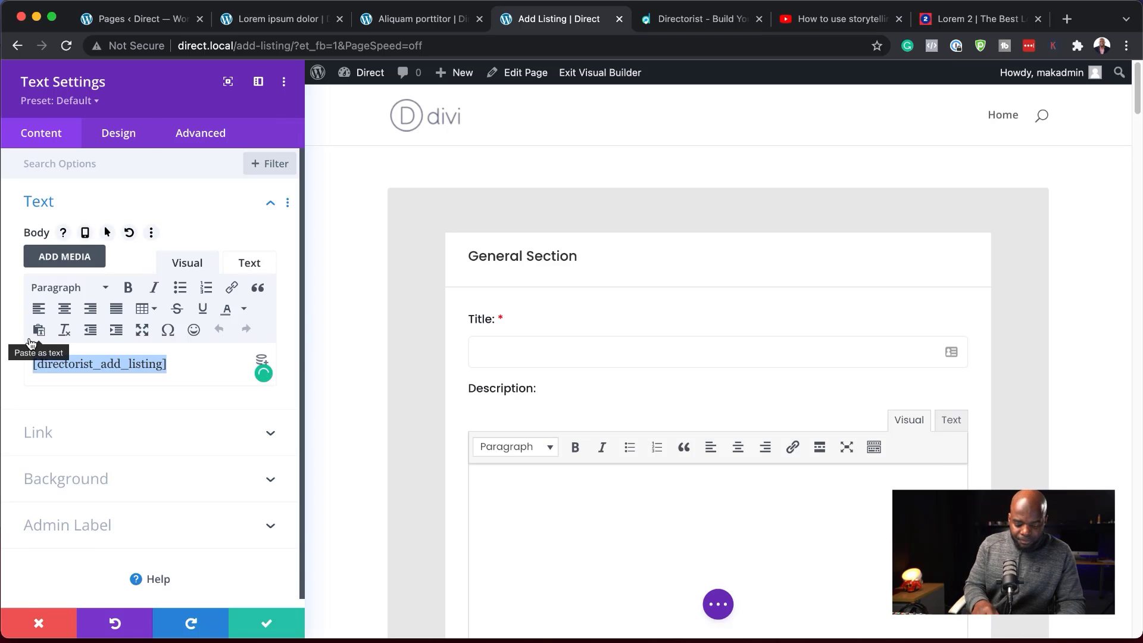
Style the "ADD YOUR LISTING" heading as uppercase, black and bold text.
click(118, 133)
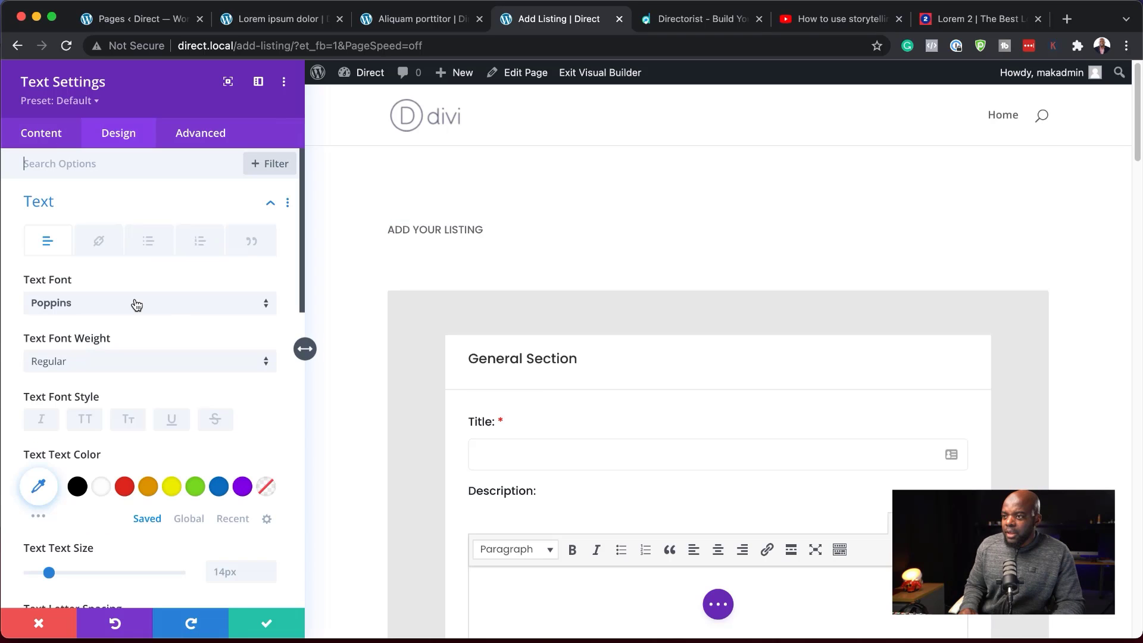
click(88, 424)
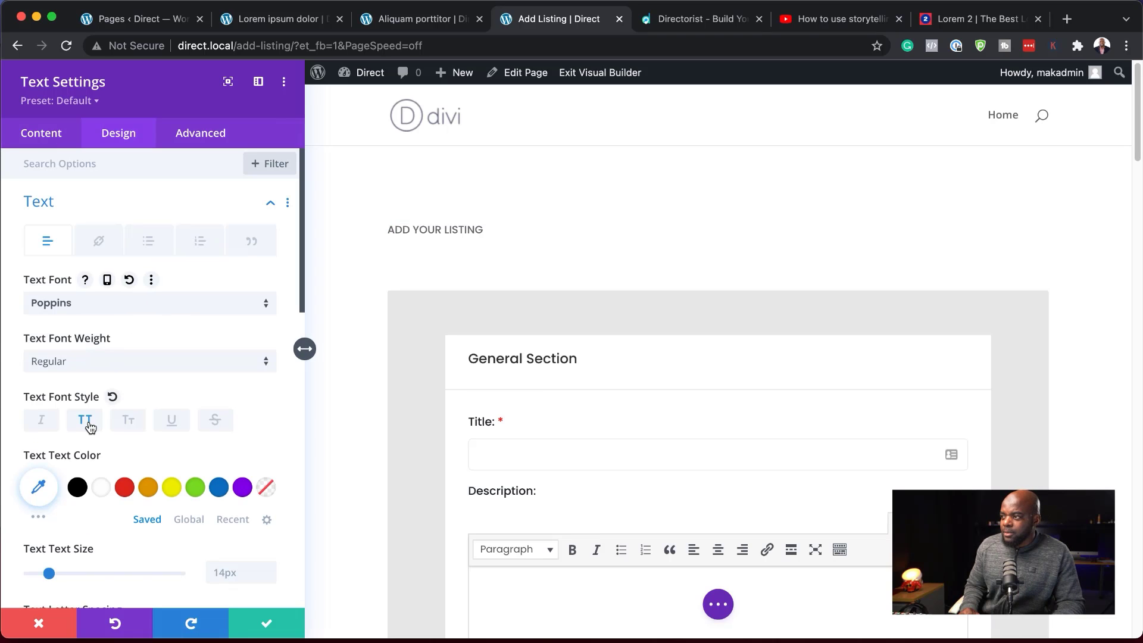
click(77, 487)
scroll(142, 426, down, 1)
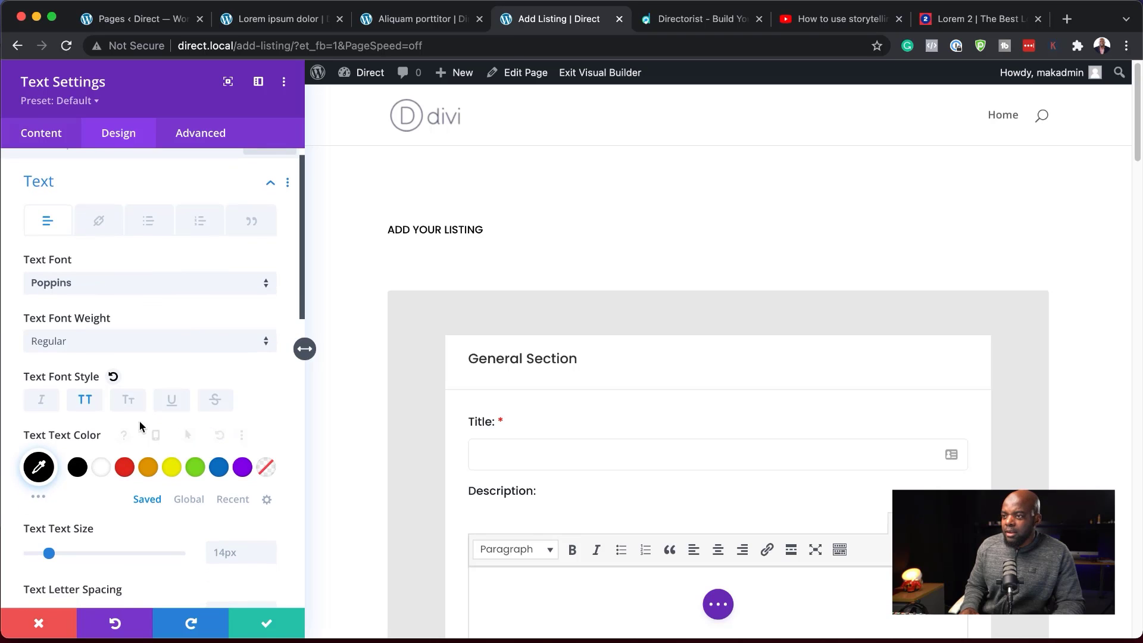
click(103, 341)
click(95, 485)
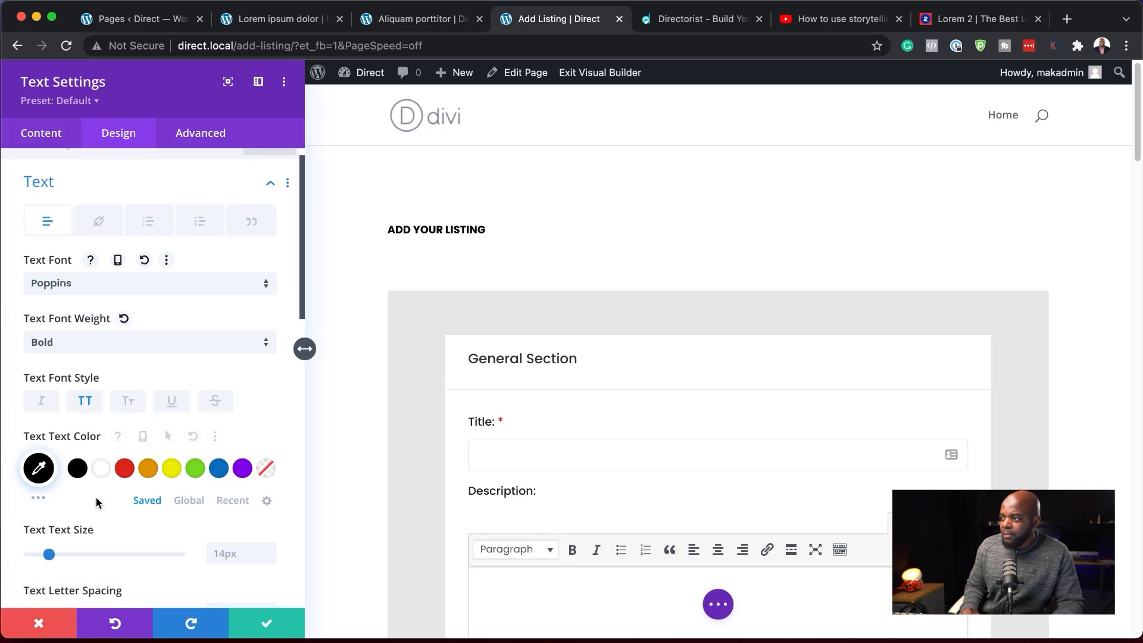
Enlarge the "ADD YOUR LISTING" heading text to well above 18px, save the module settings and exit the Visual Builder.
scroll(190, 476, down, 5)
click(269, 391)
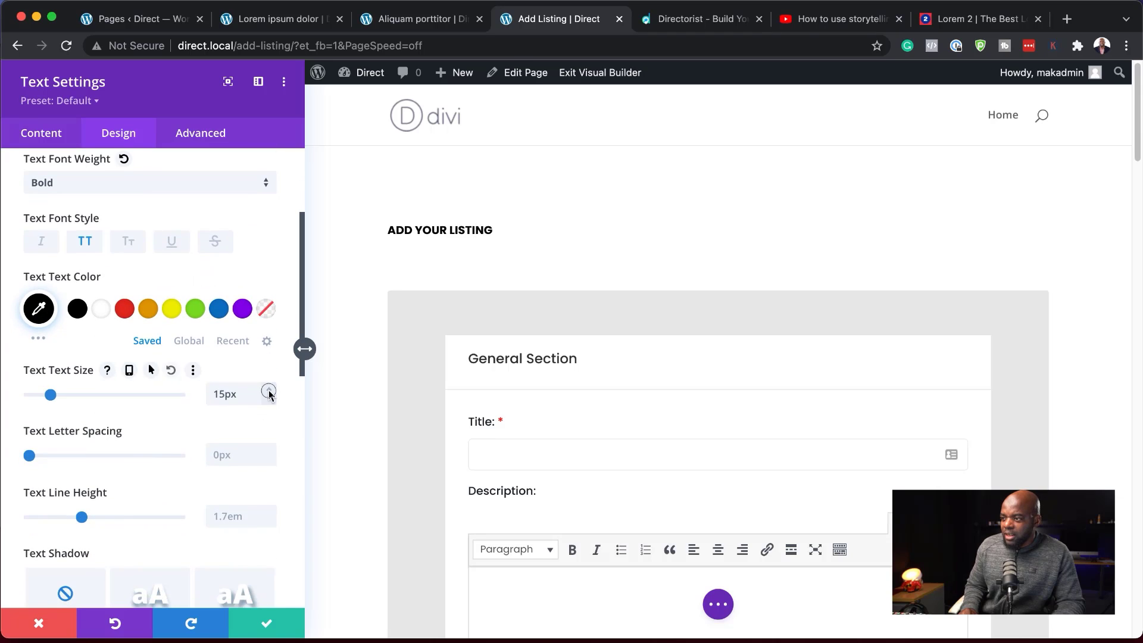
click(269, 391)
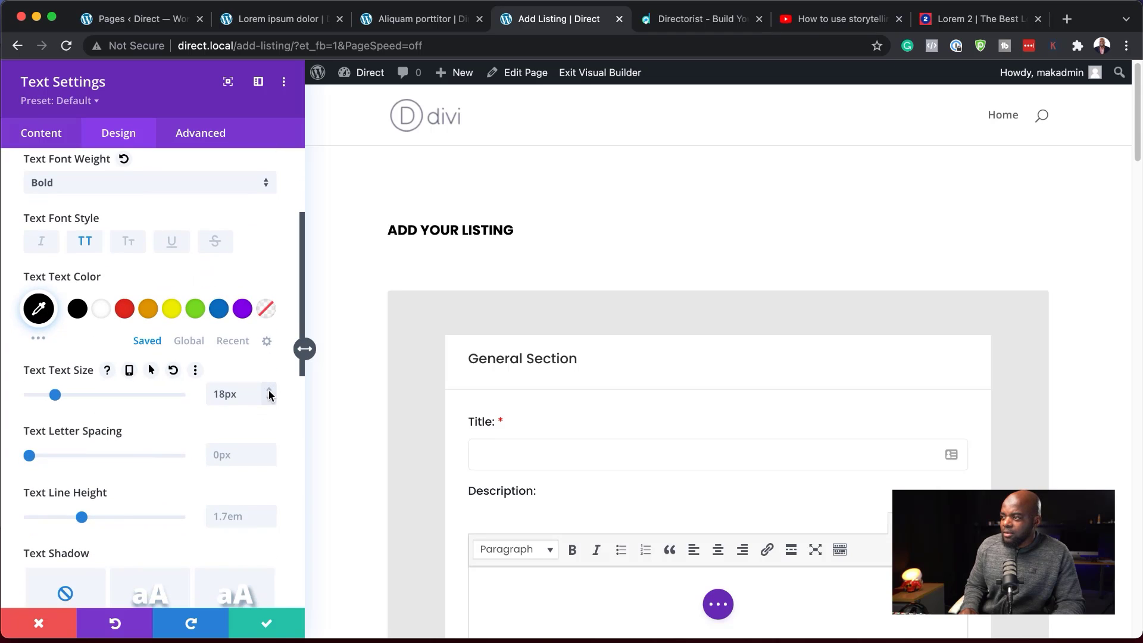
click(268, 625)
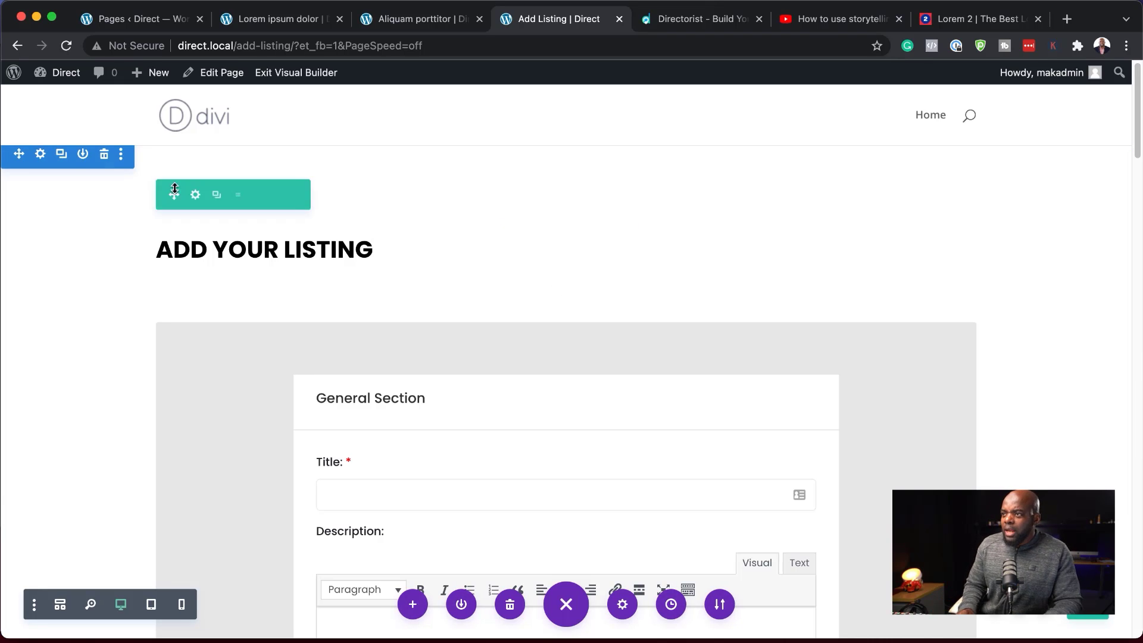
click(304, 72)
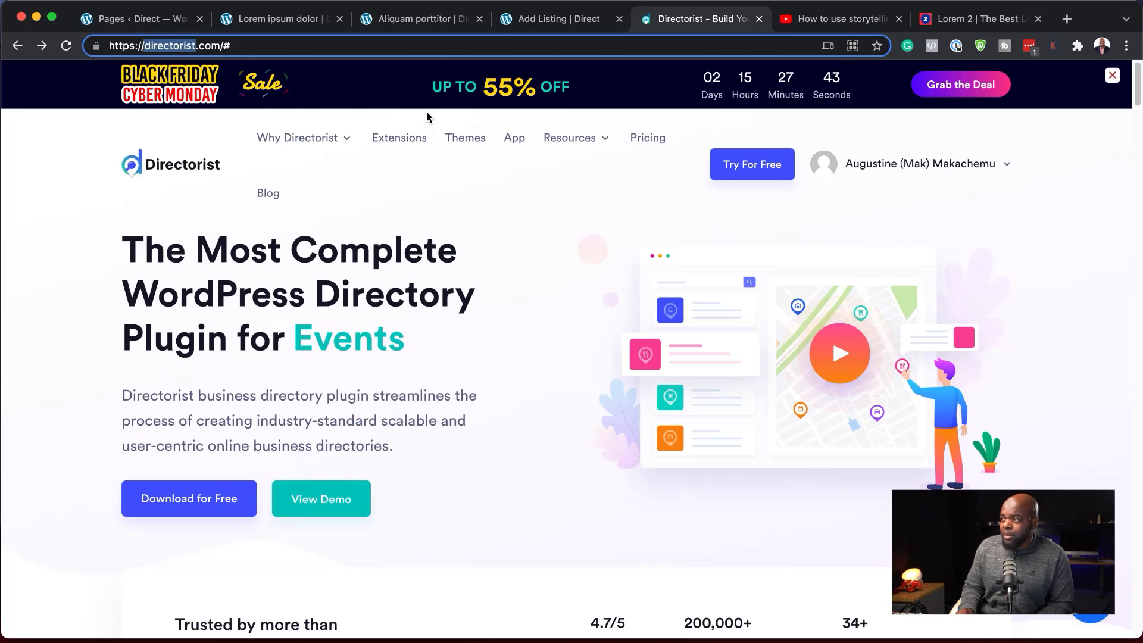
Switch to the Directorist website and browse its premium extensions page, examining the integration, payment, coupon, advertising and listing add-ons.
mouse_move(570, 137)
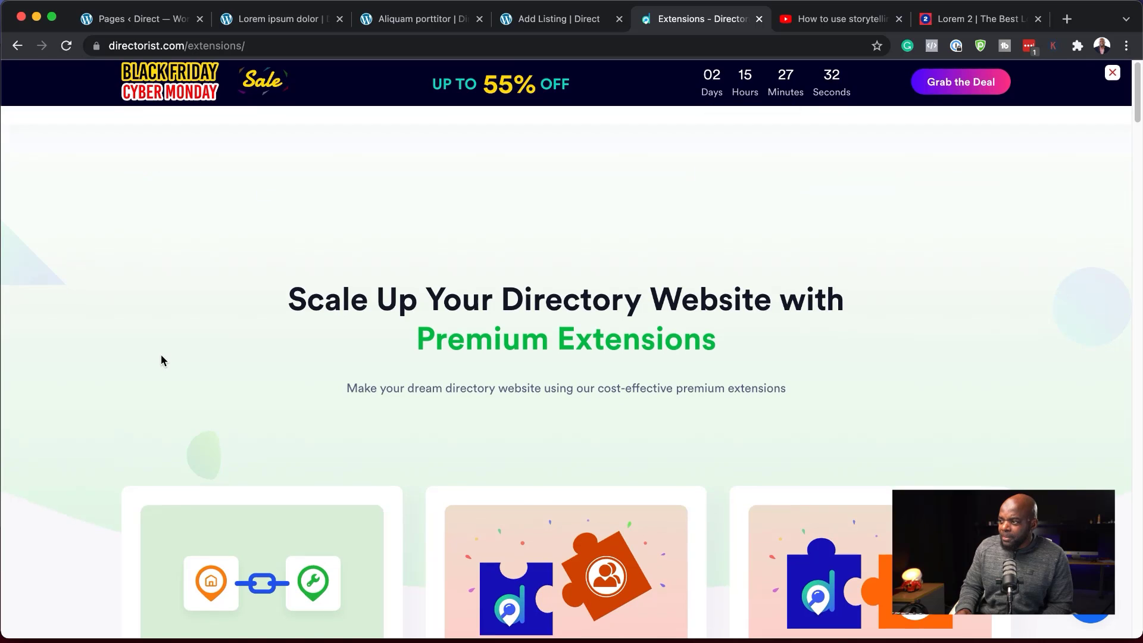
scroll(162, 355, down, 3)
scroll(162, 357, down, 3)
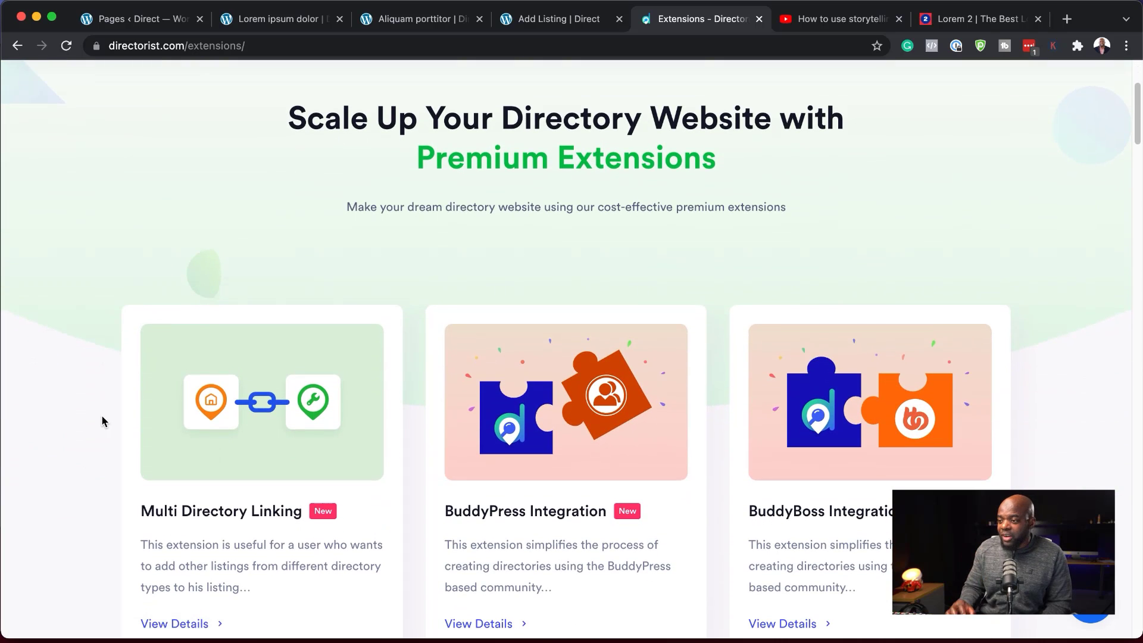
scroll(102, 421, down, 1)
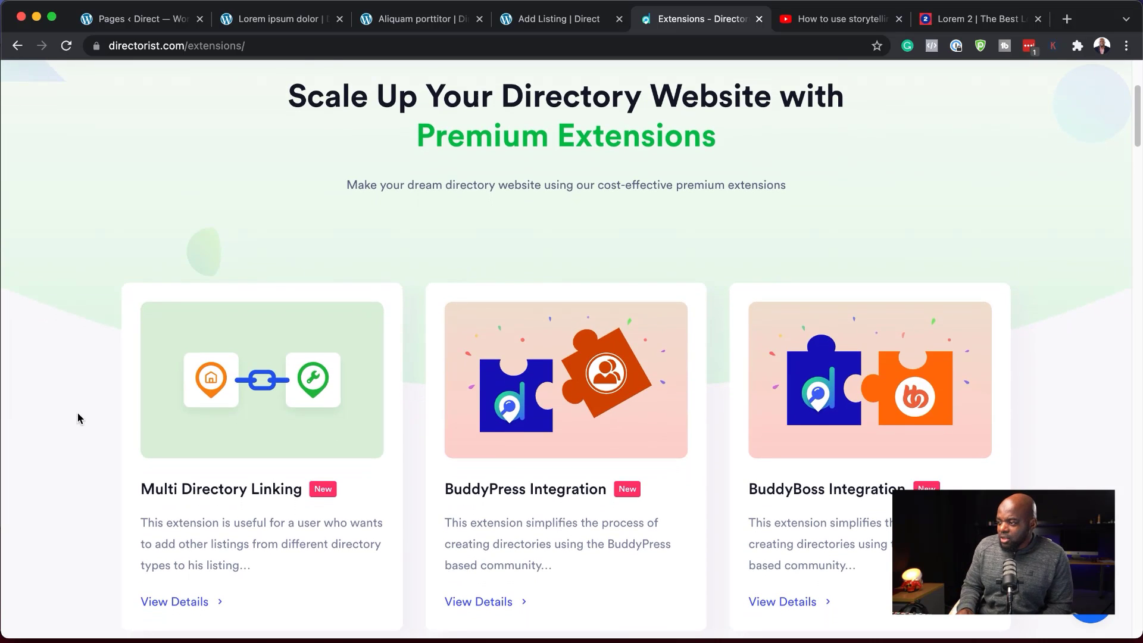
scroll(77, 413, down, 6)
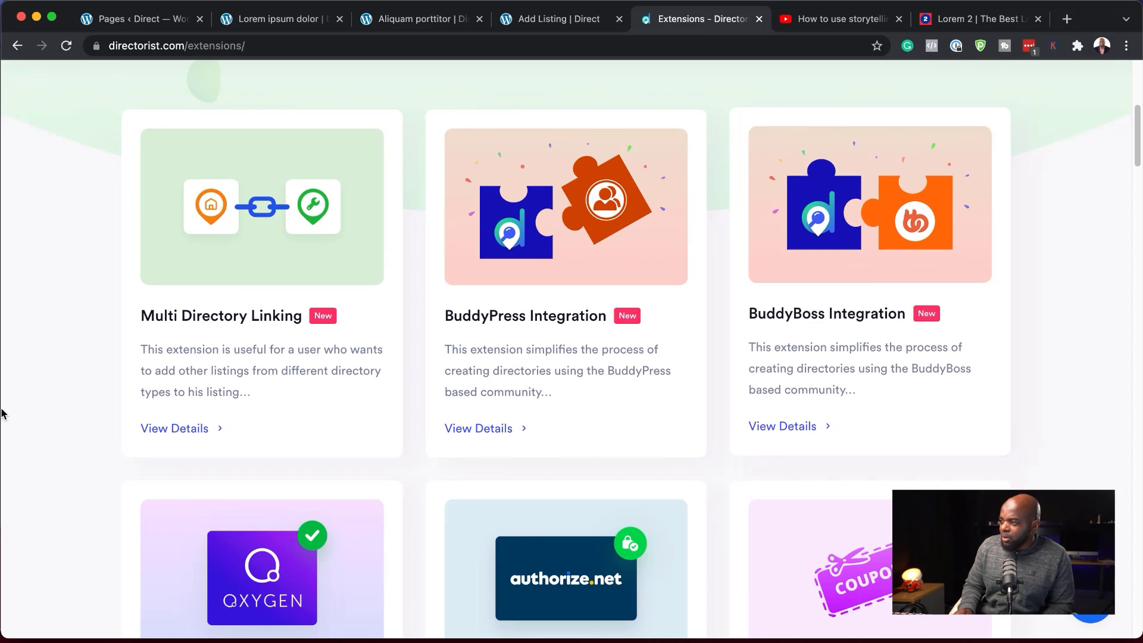
scroll(69, 434, down, 4)
scroll(75, 462, down, 2)
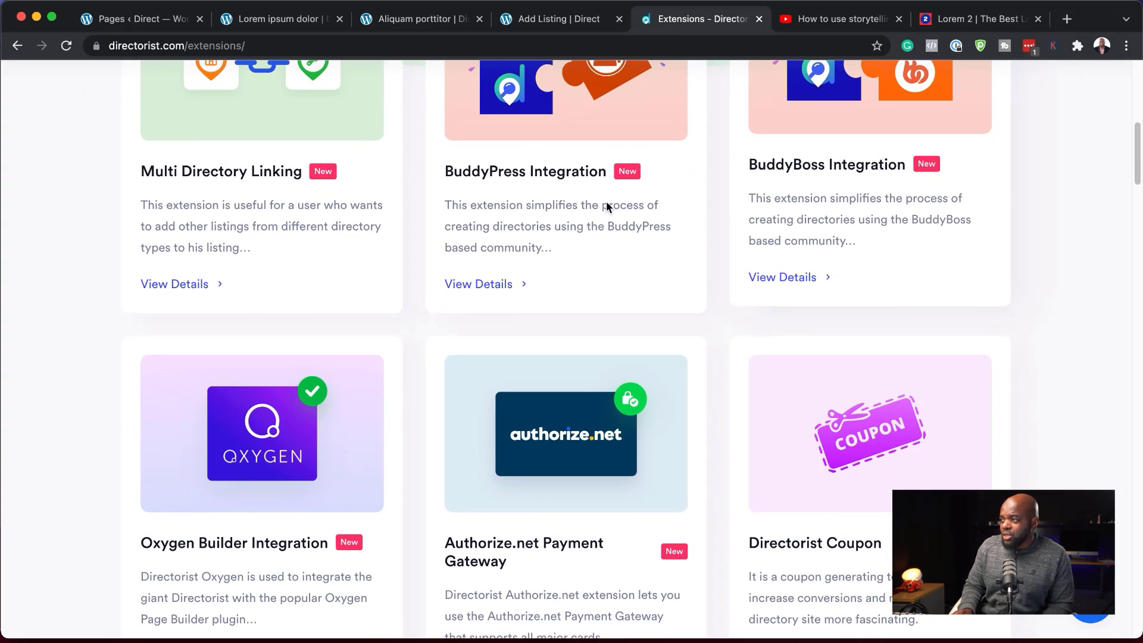
scroll(176, 368, down, 5)
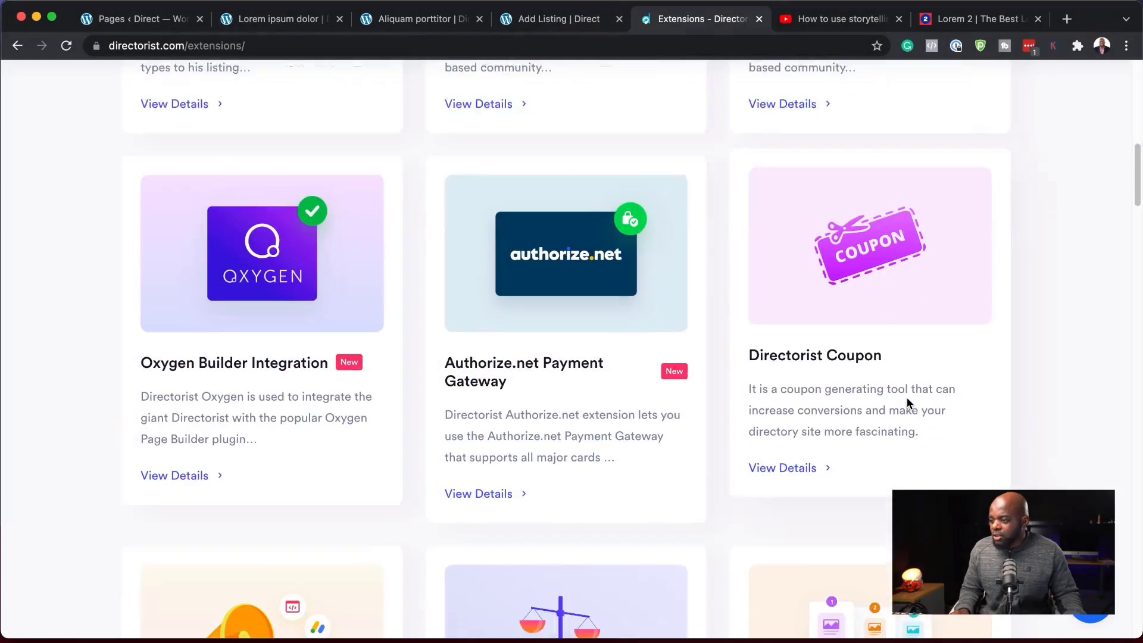
scroll(905, 400, down, 5)
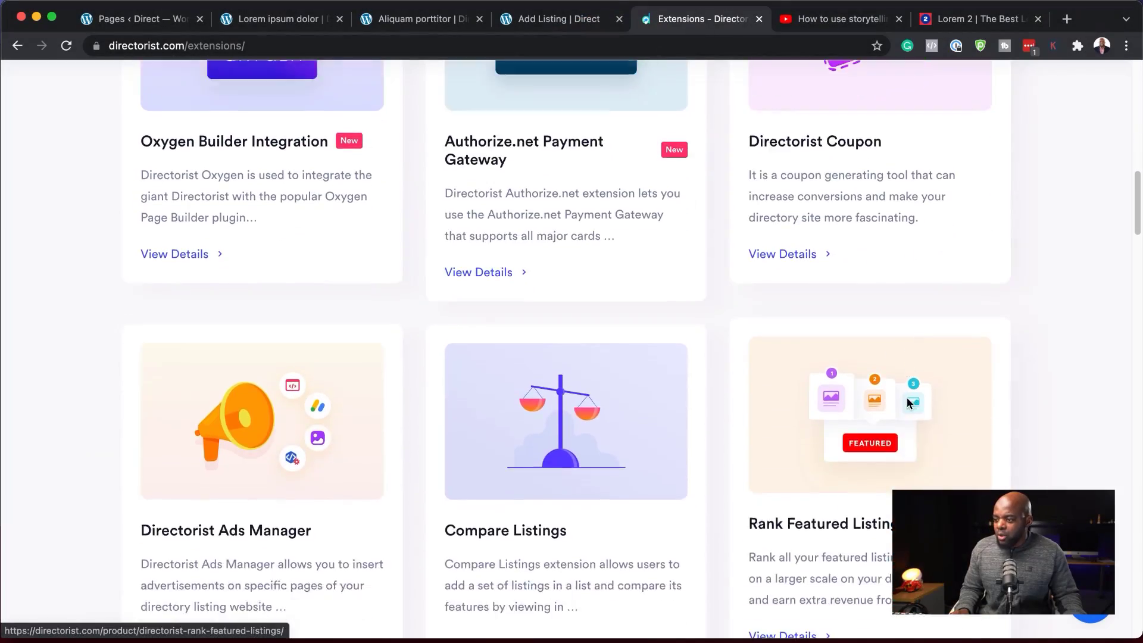
scroll(906, 401, down, 1)
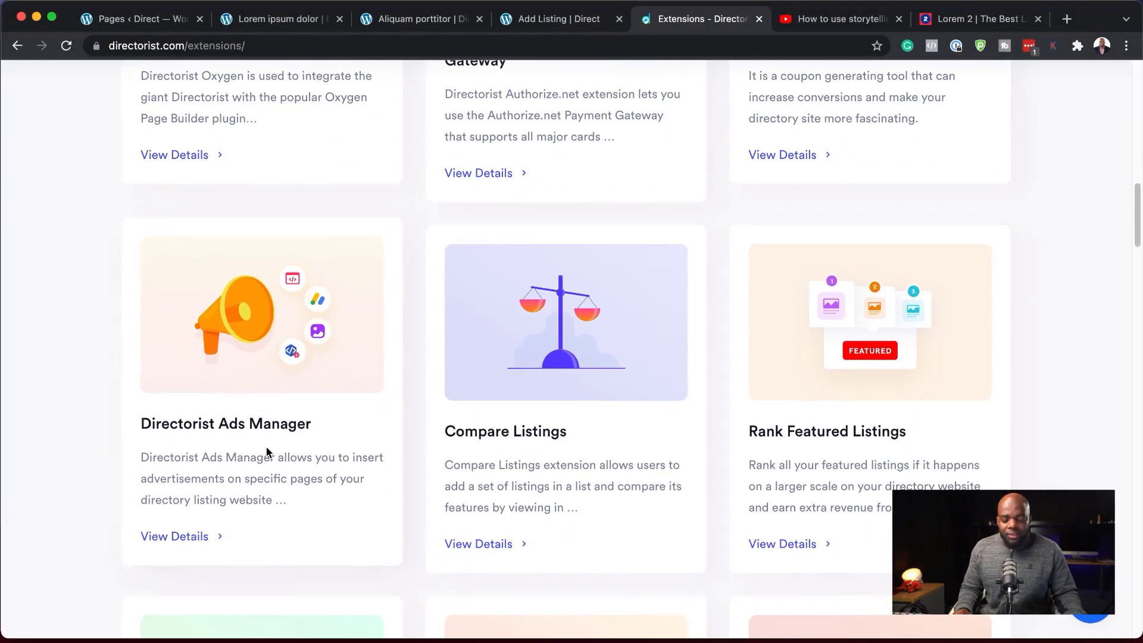